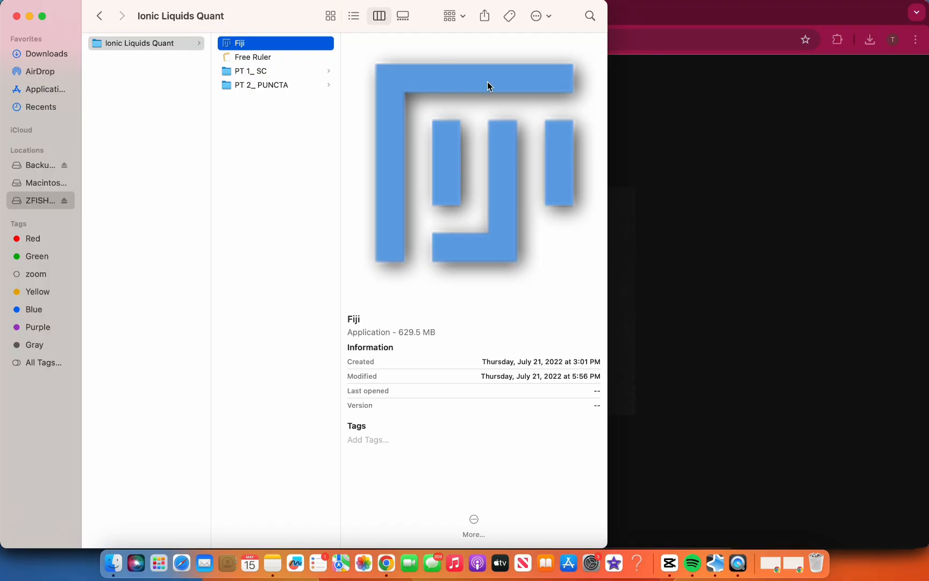
Step: Switch to Chrome, look up "fiji imagej" and open the Fiji Downloads page on imagej.net
click(621, 147)
click(367, 12)
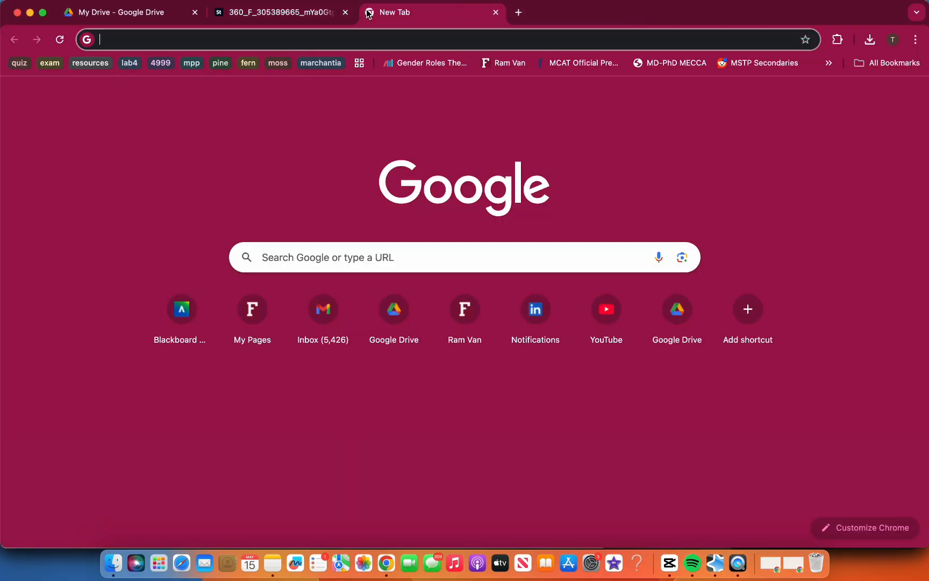
text(fiji im)
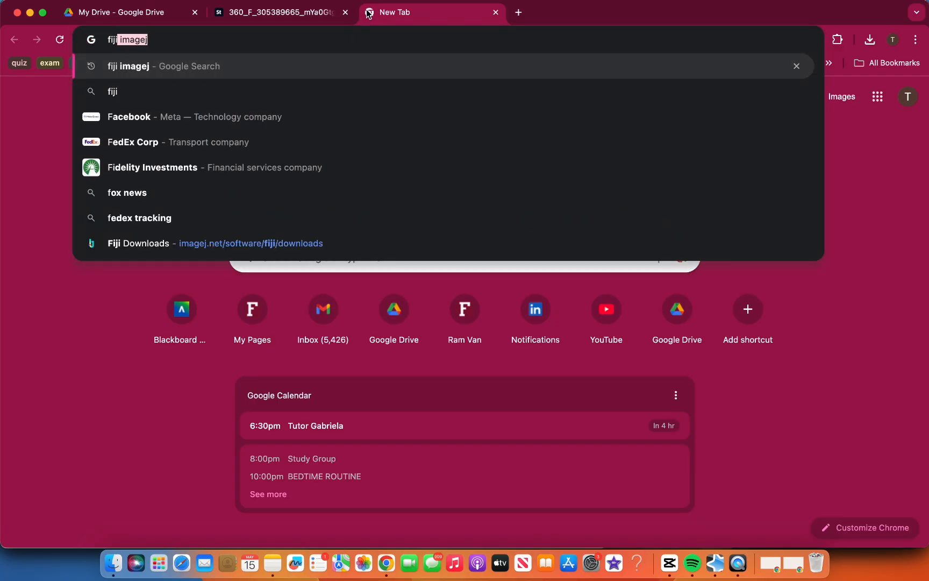
text(agej)
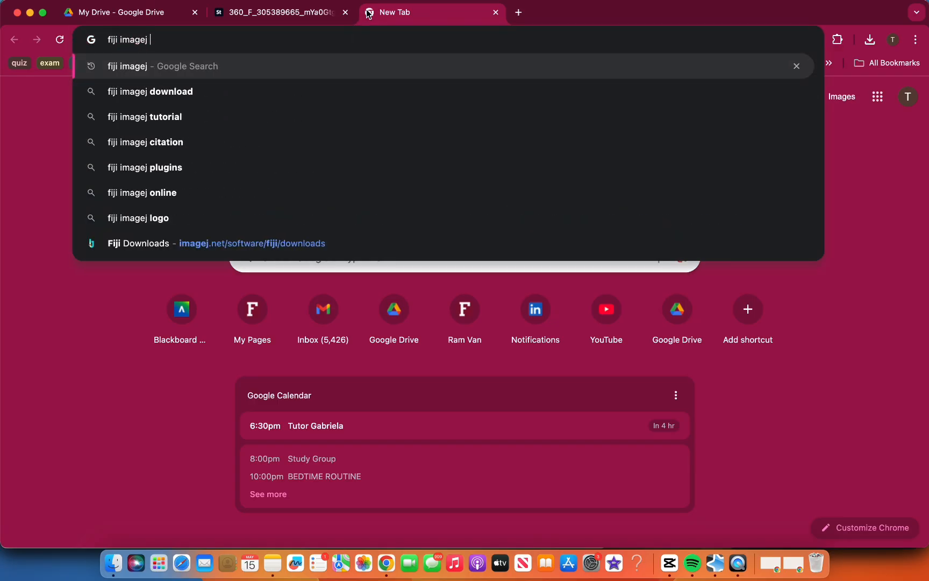
click(340, 95)
drag(338, 94, 73, 240)
click(153, 194)
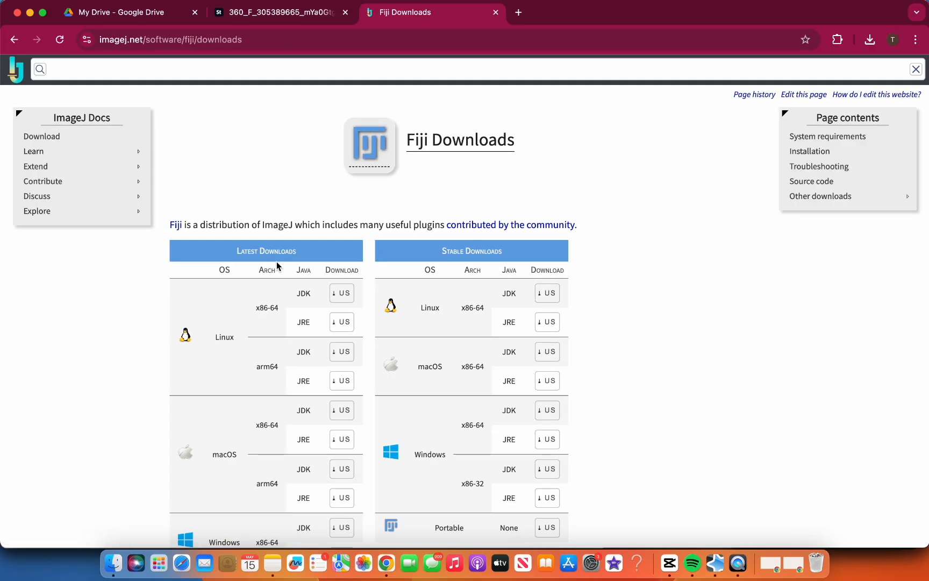
Step: Look over the Latest and Stable Fiji downloads per operating system and close the page
scroll(378, 282, down, 5)
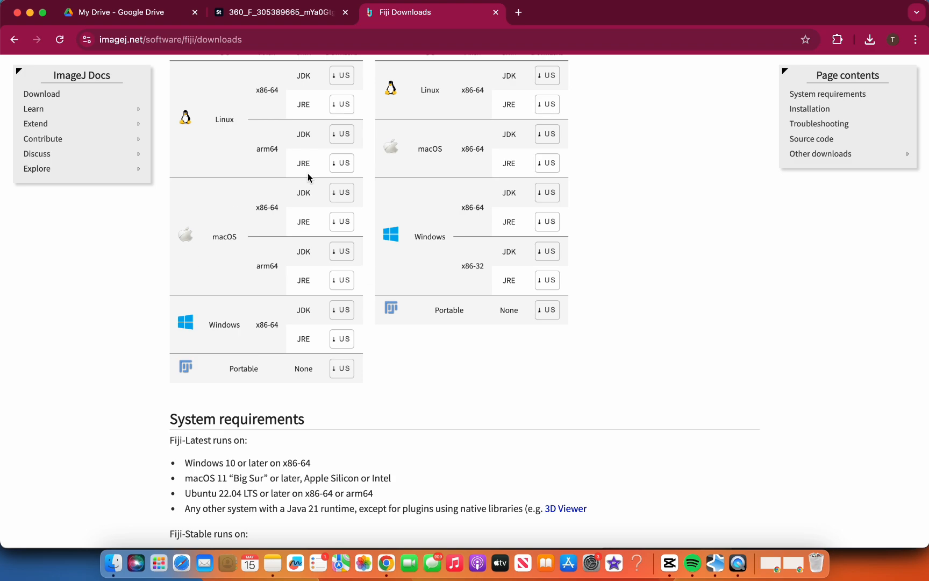
scroll(307, 174, up, 5)
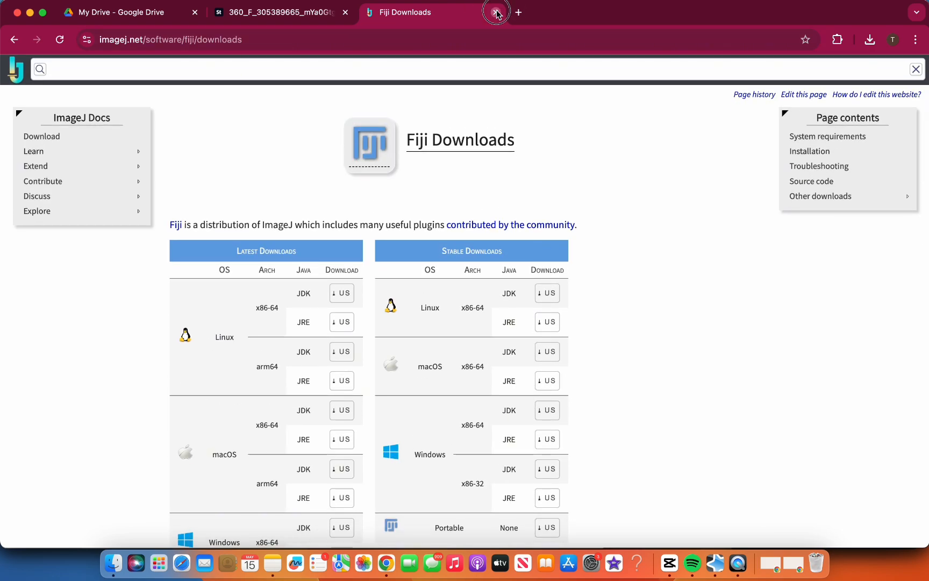
click(496, 12)
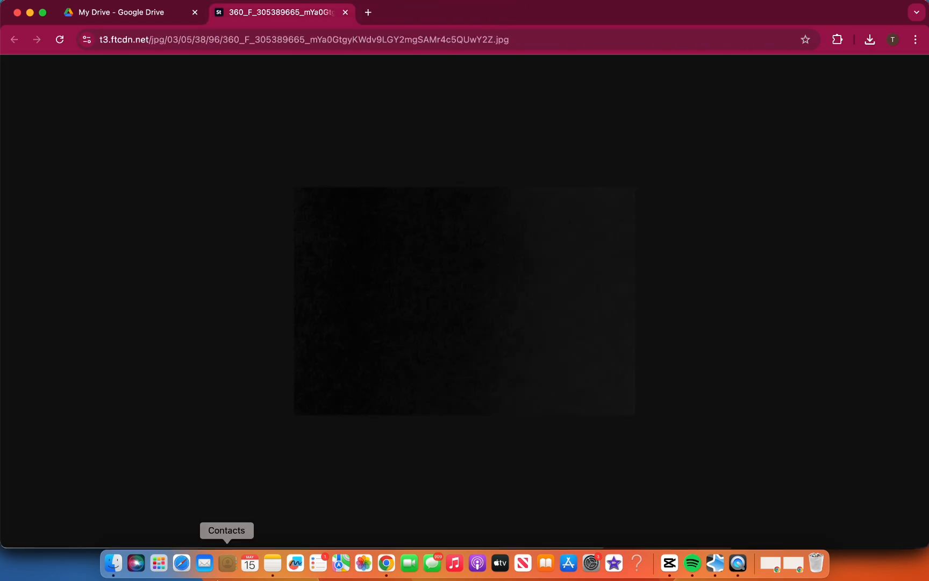
Step: Switch to Finder, try out Free Ruler's on-screen rulers from the Ionic Liquids Quant folder and quit it
click(113, 566)
click(259, 58)
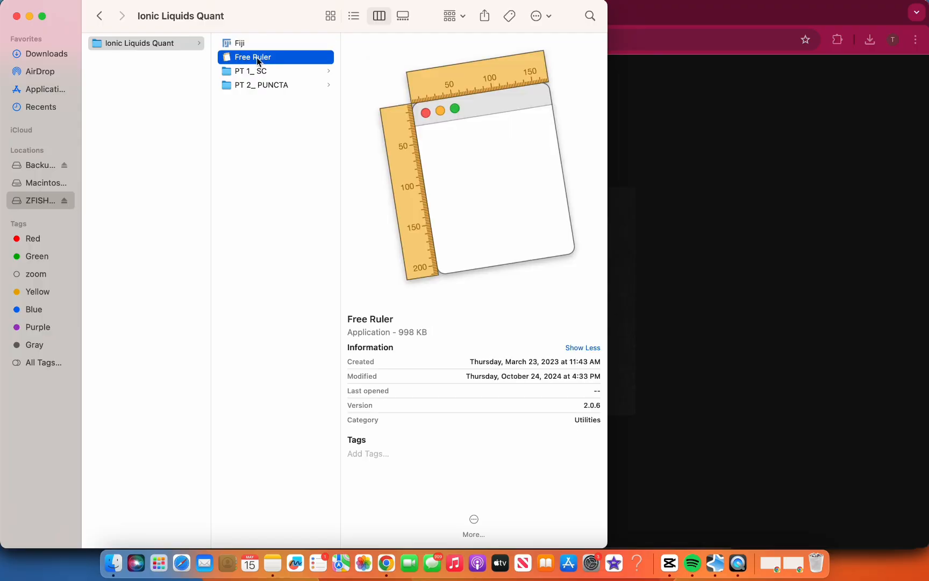
double_click(256, 57)
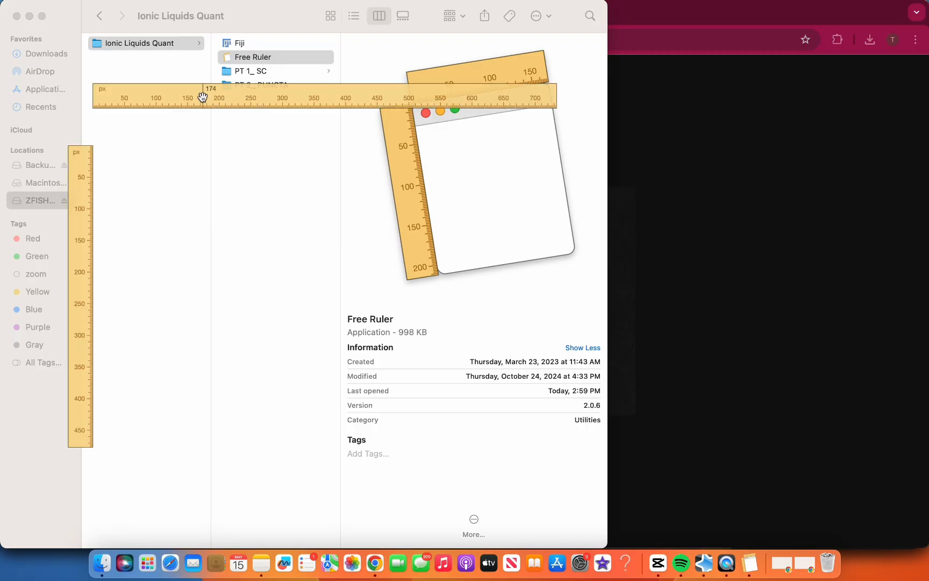
drag(202, 99, 450, 133)
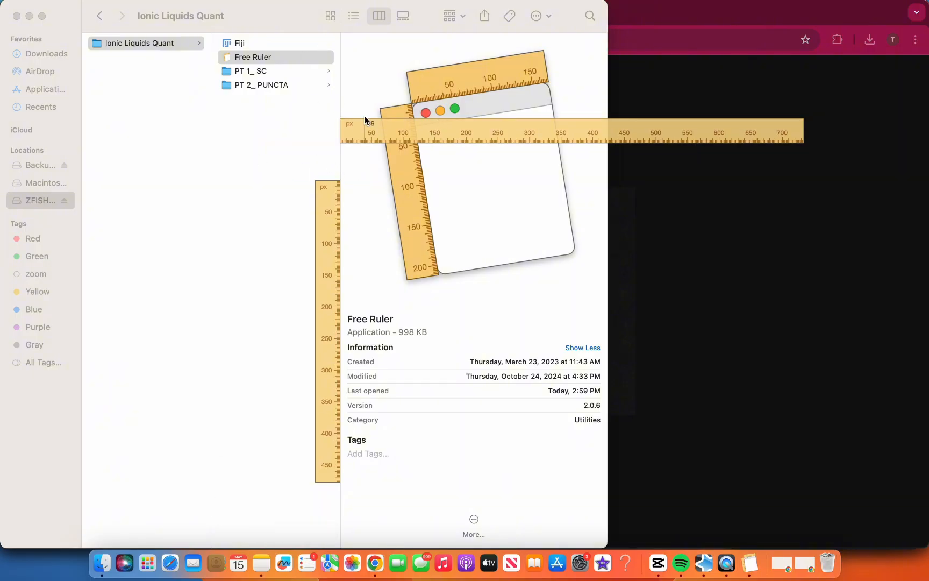
right_click(758, 562)
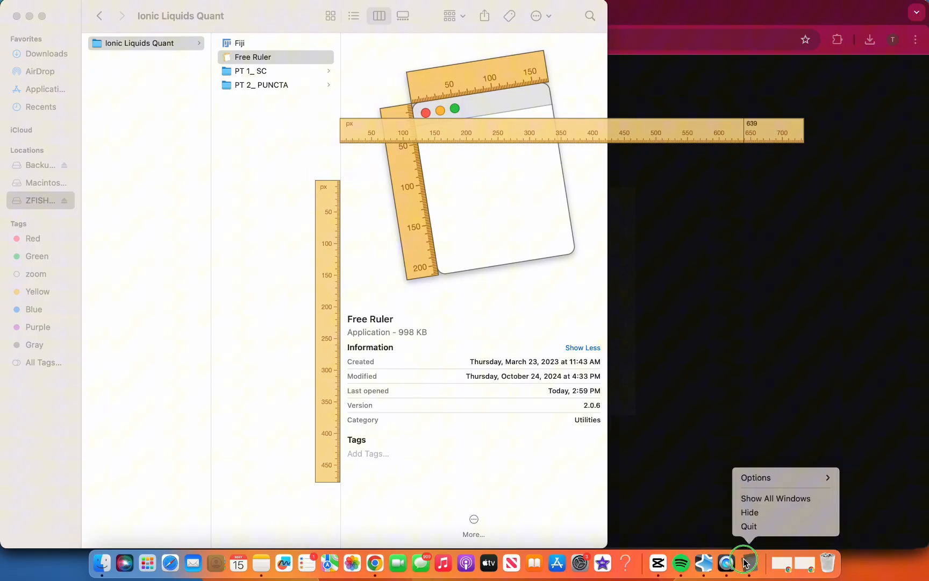
click(747, 529)
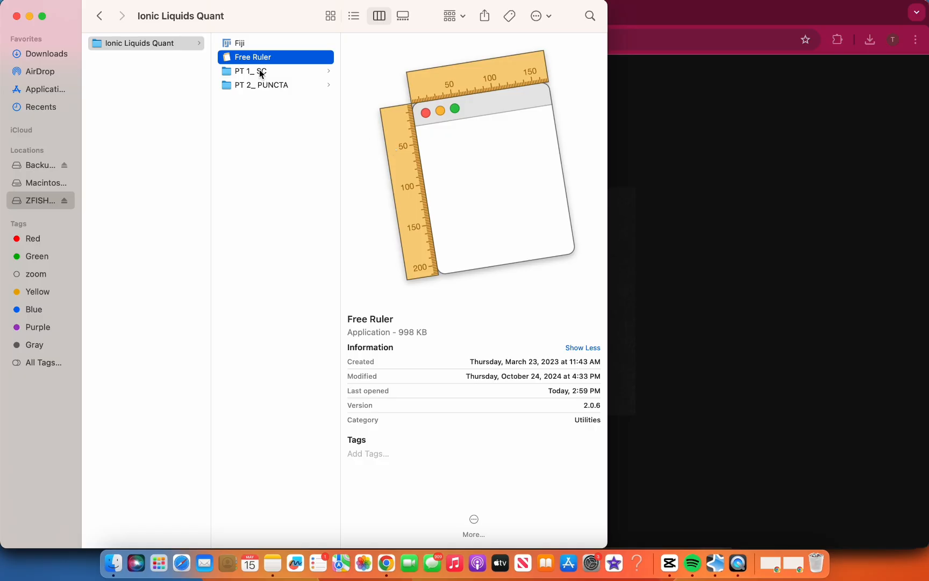
Step: View Image (1)-1.jpg in the PT 1_ SC folder to study where the spinal cord data and background areas go, and close it
click(274, 72)
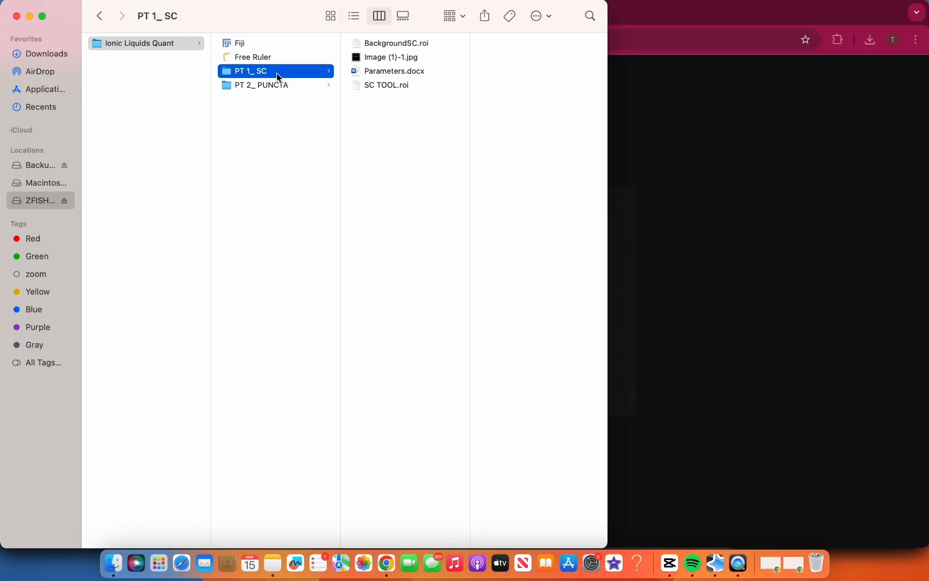
click(286, 85)
click(283, 73)
click(387, 56)
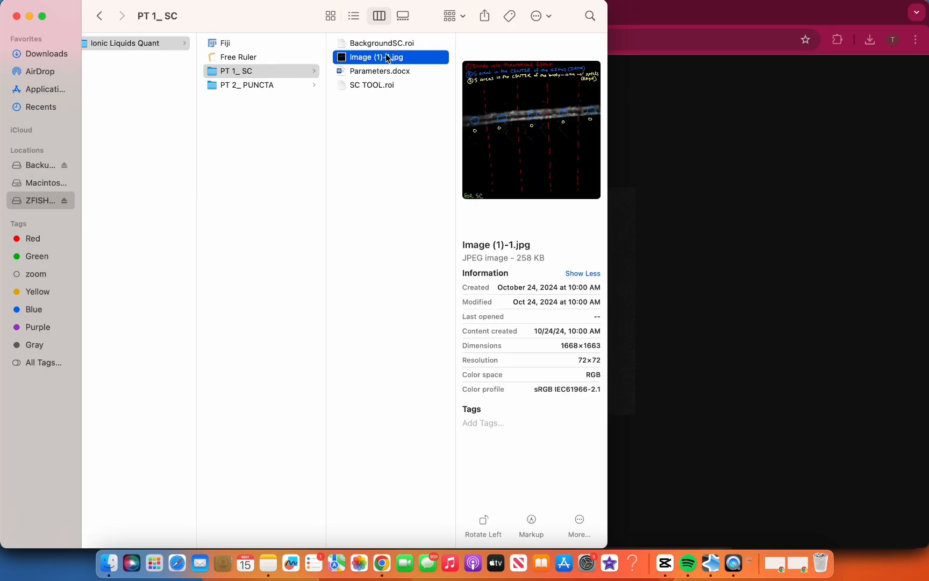
double_click(386, 56)
click(327, 36)
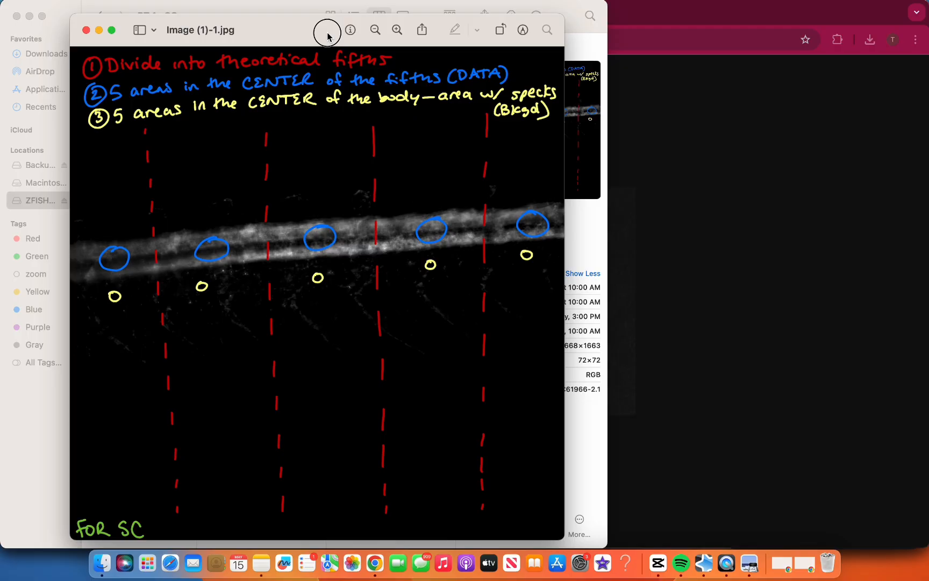
drag(327, 35, 509, 22)
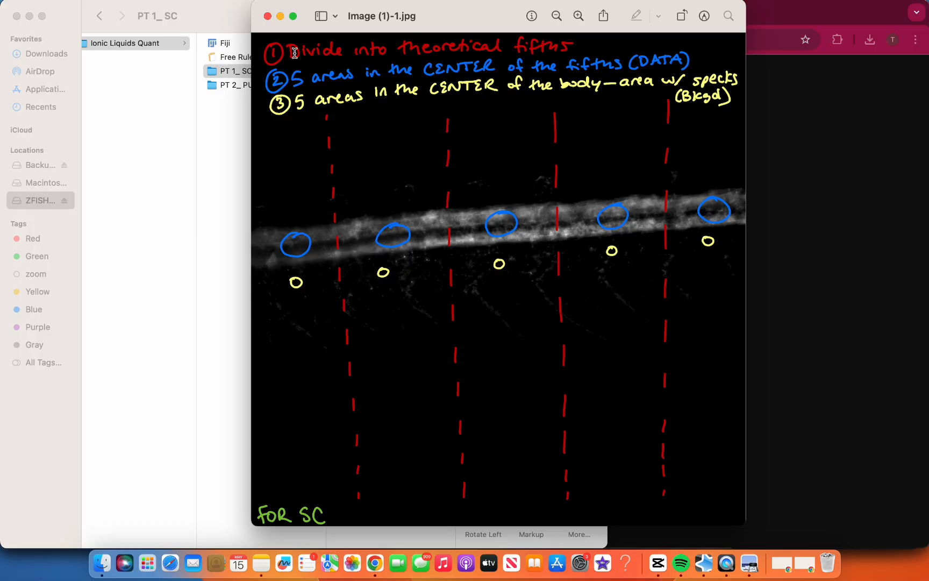
click(268, 17)
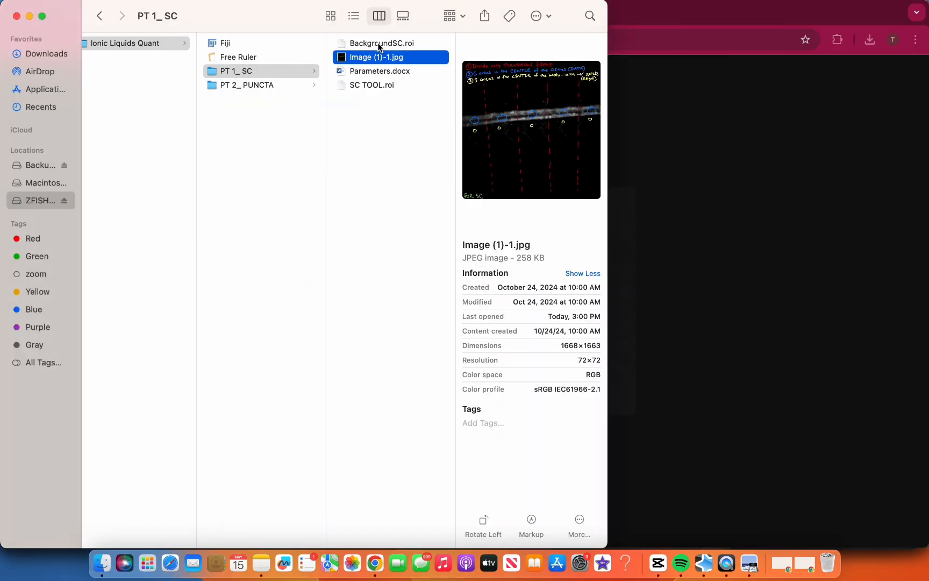
Step: Inspect BackgroundSC.roi and SC TOOL.roi, and read the SUM SLICES spinal cord bounds in Parameters.docx before closing the document
click(377, 42)
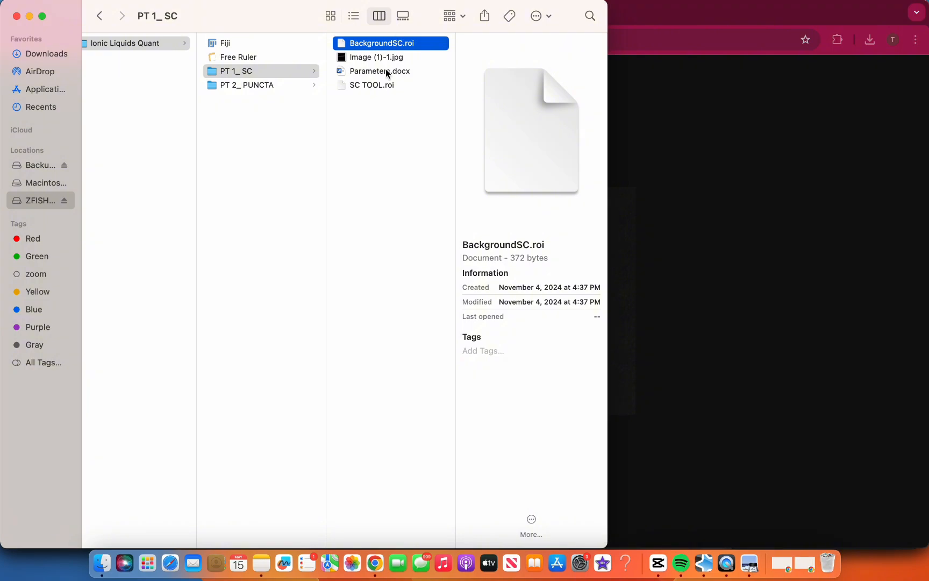
click(383, 86)
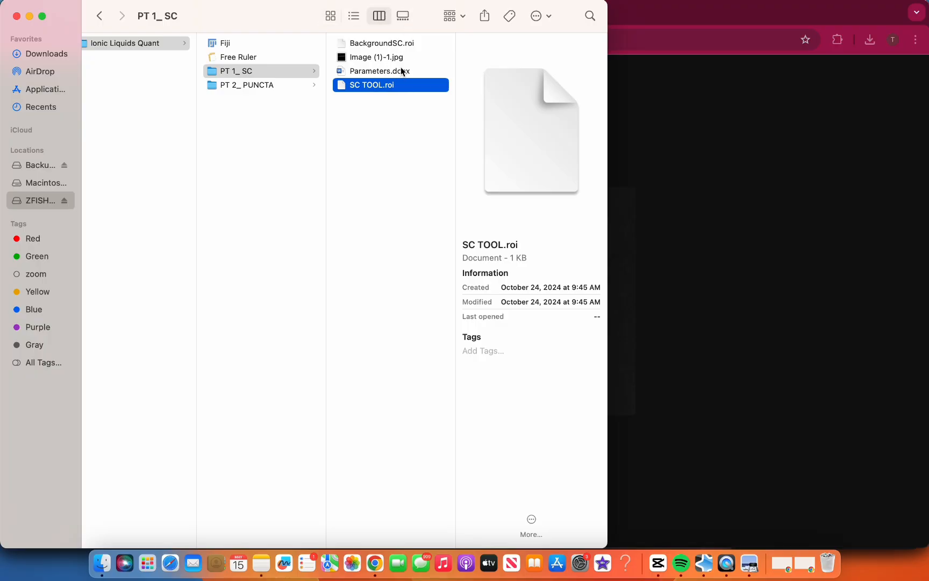
double_click(379, 74)
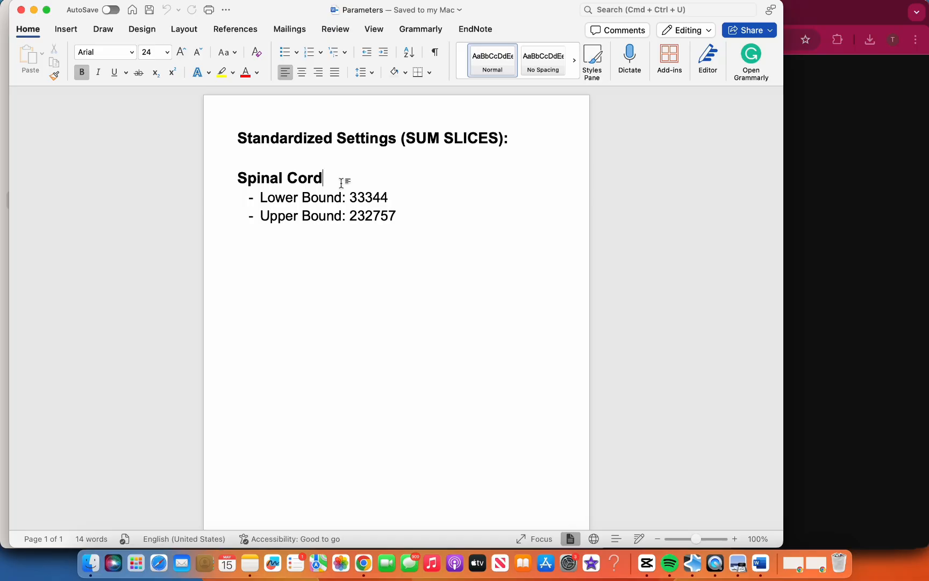
click(239, 177)
drag(407, 139, 490, 145)
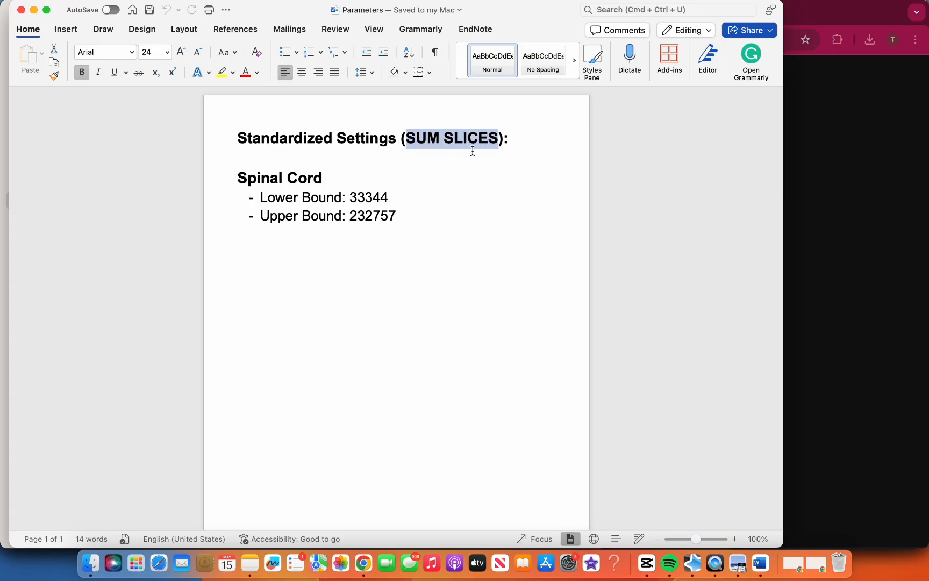
click(294, 195)
drag(258, 194, 376, 193)
double_click(376, 197)
double_click(363, 217)
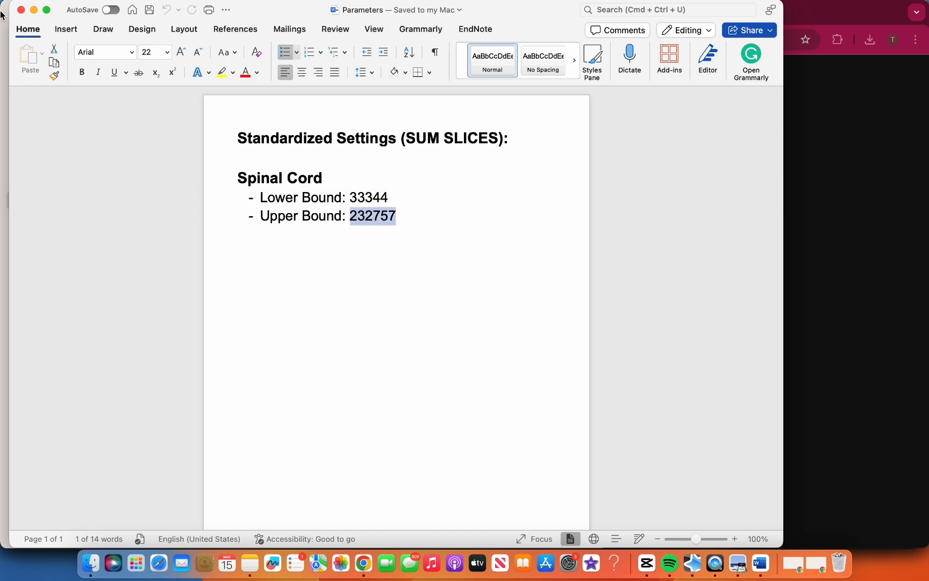
click(20, 10)
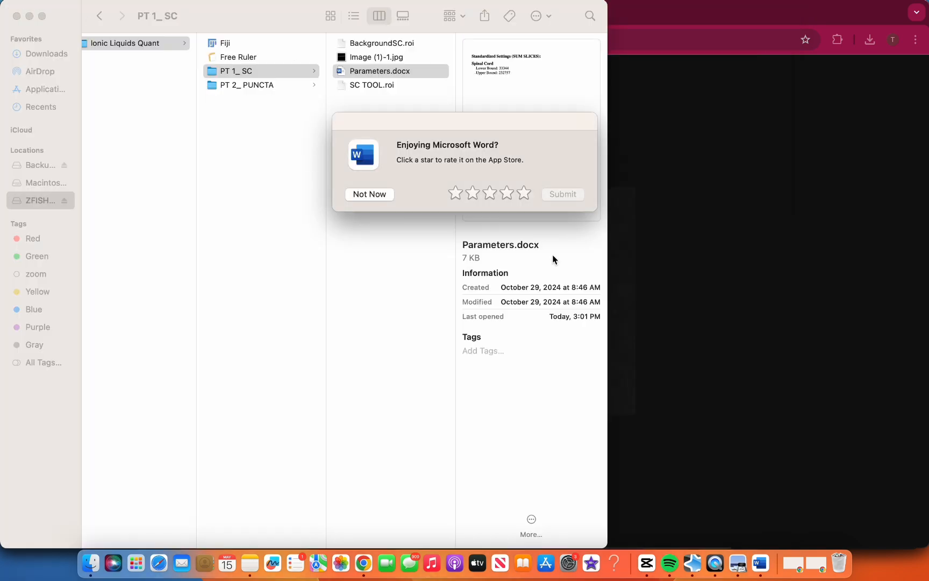
click(370, 194)
Step: Review the PT 2_ PUNCTA parameters and ROI files, and view Demo.jpg for the puncta and background measurement areas
click(271, 86)
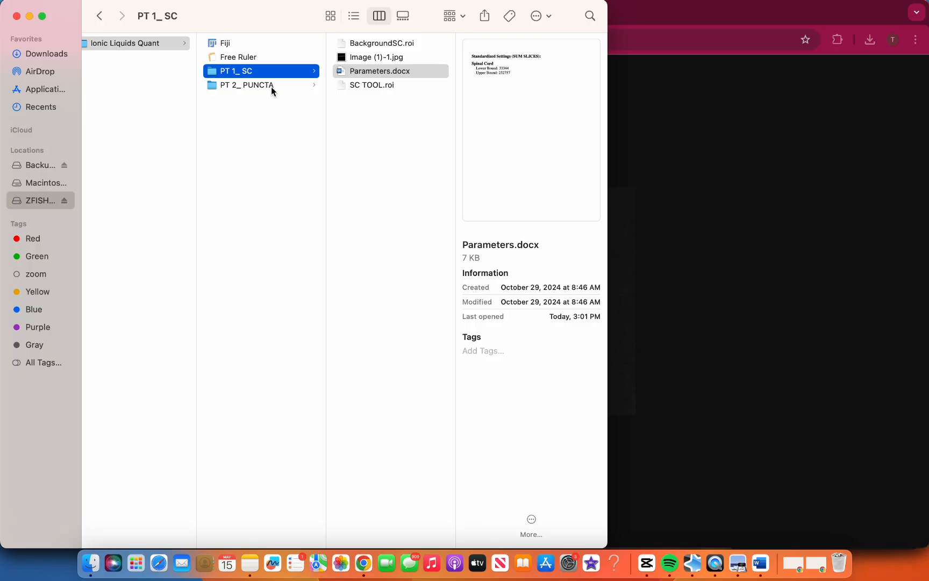
click(368, 70)
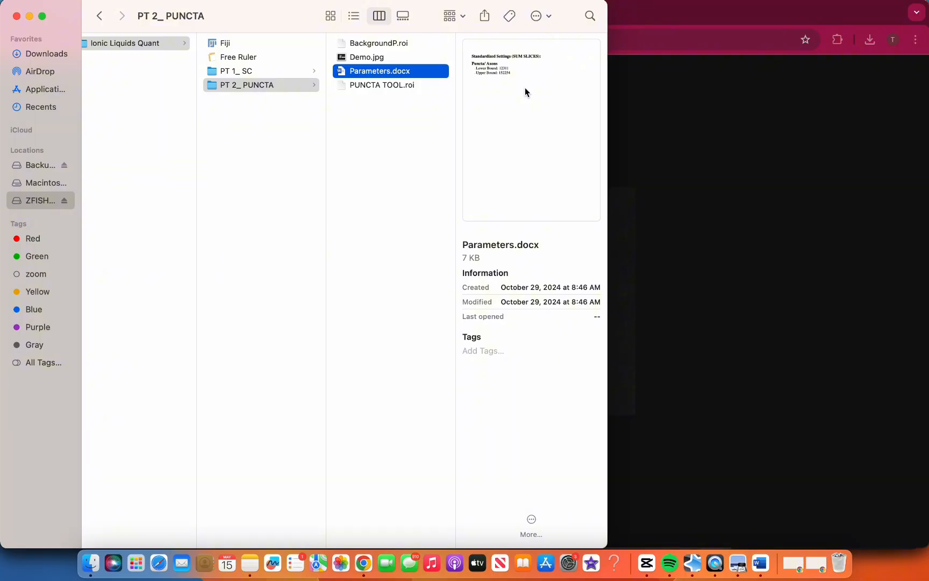
click(371, 45)
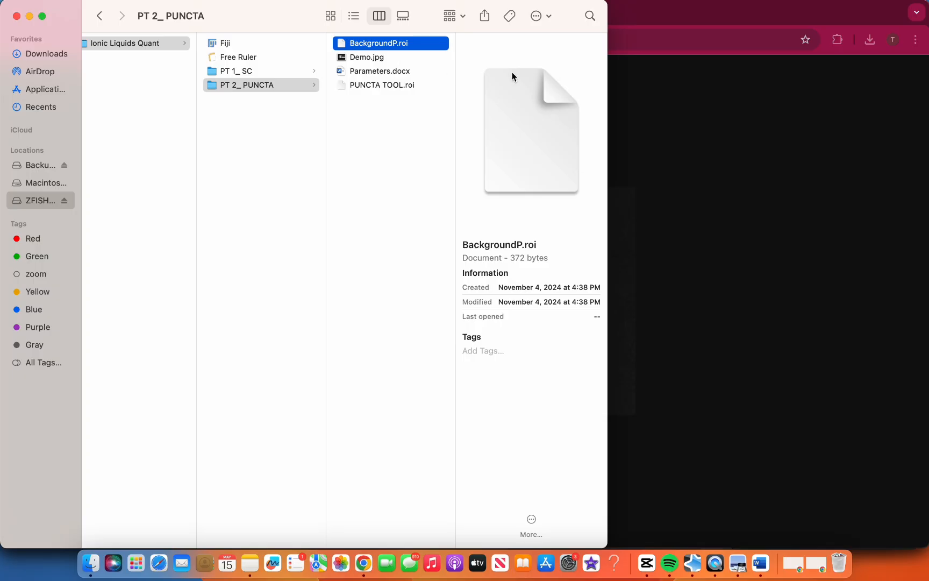
click(397, 86)
double_click(389, 57)
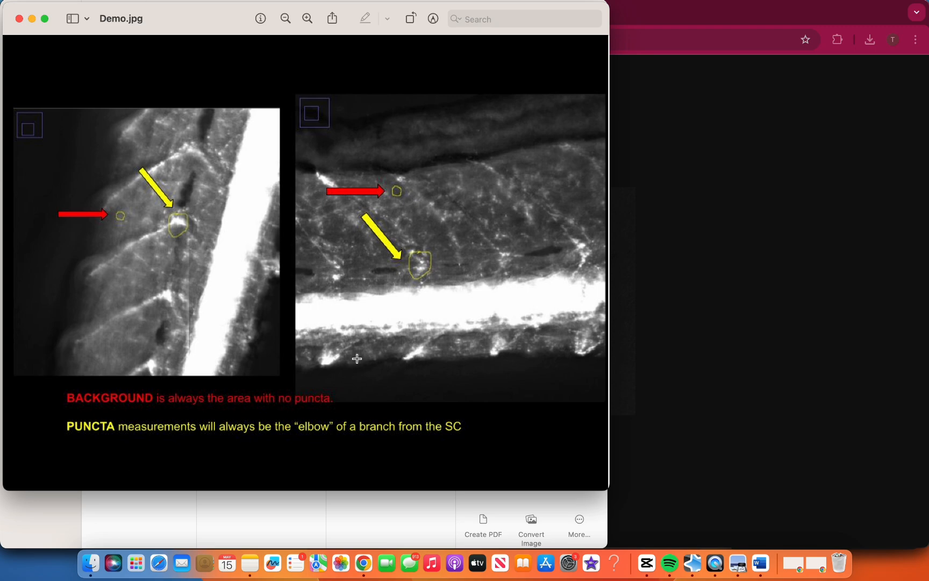
click(19, 19)
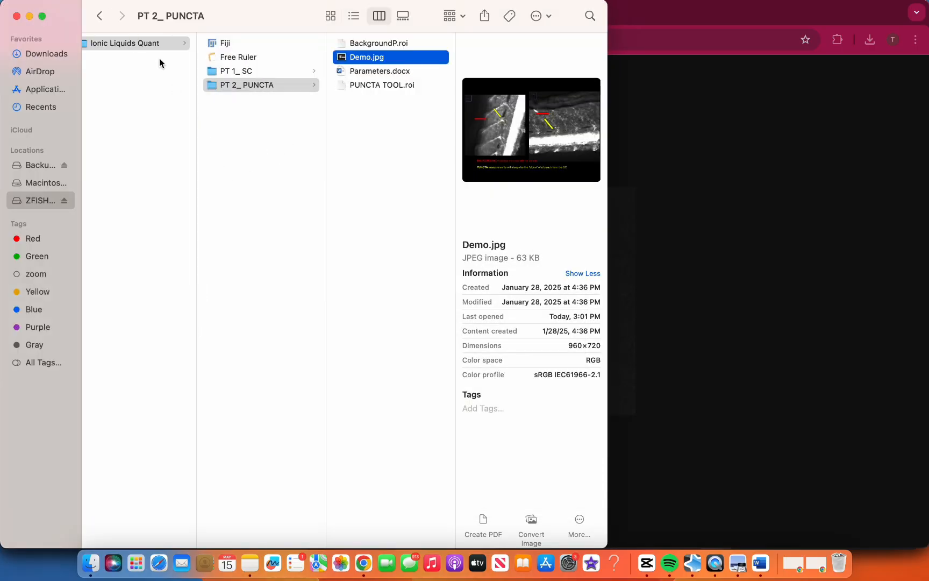
Step: Return to the Ionic Liquids Quant folder, select Fiji and close the Finder window
click(156, 42)
key(Return)
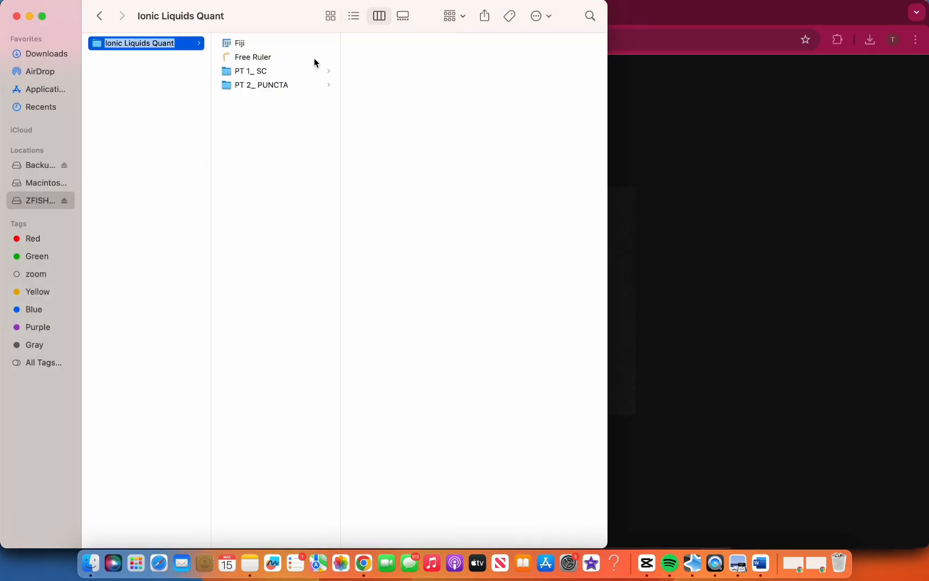
click(238, 44)
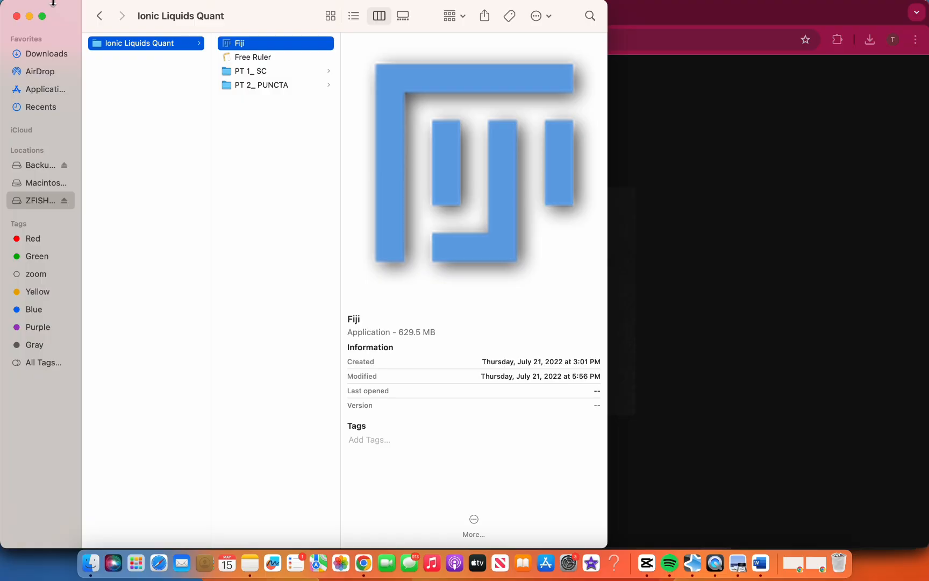
click(17, 16)
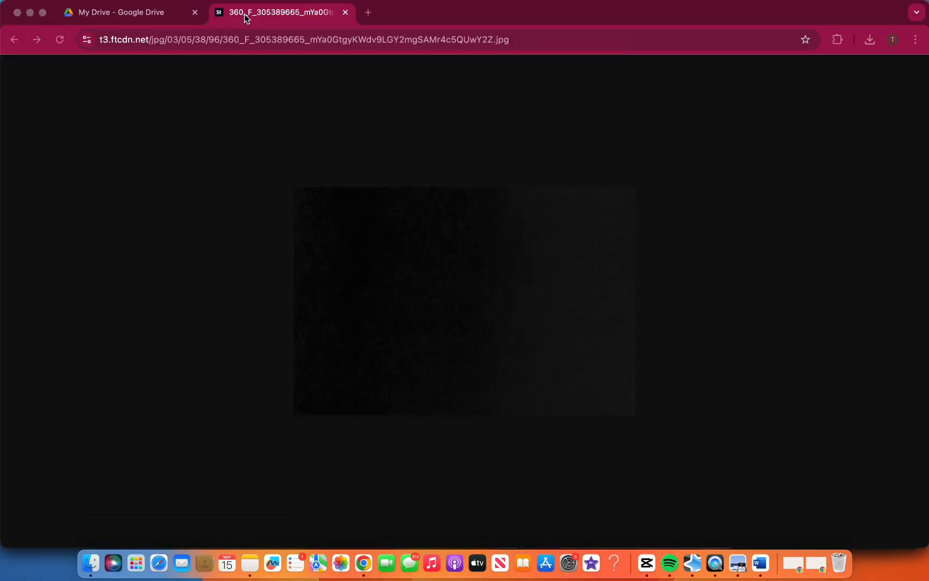
Step: Create a blank Google Sheets spreadsheet from My Drive in Chrome and dismiss the pre-built table suggestions
click(172, 20)
click(19, 92)
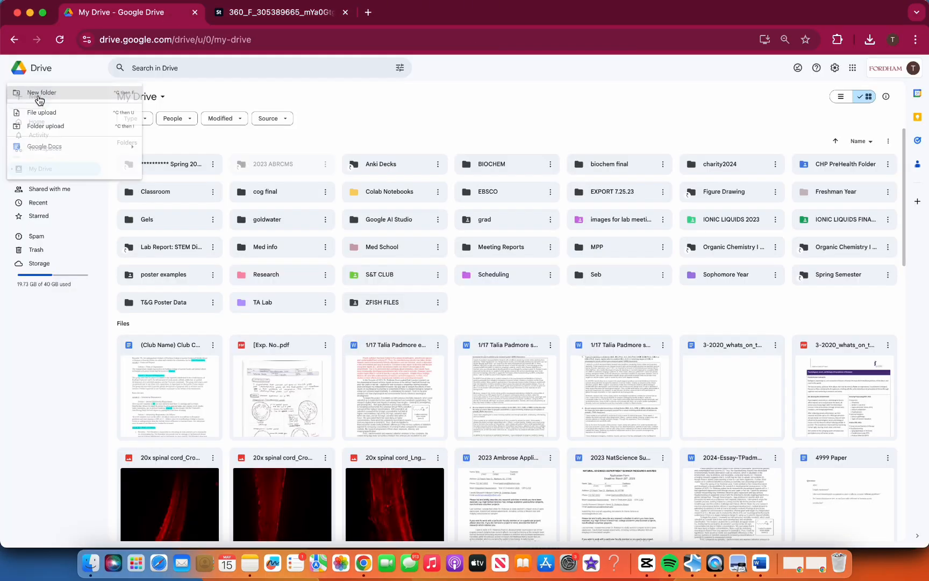
click(53, 160)
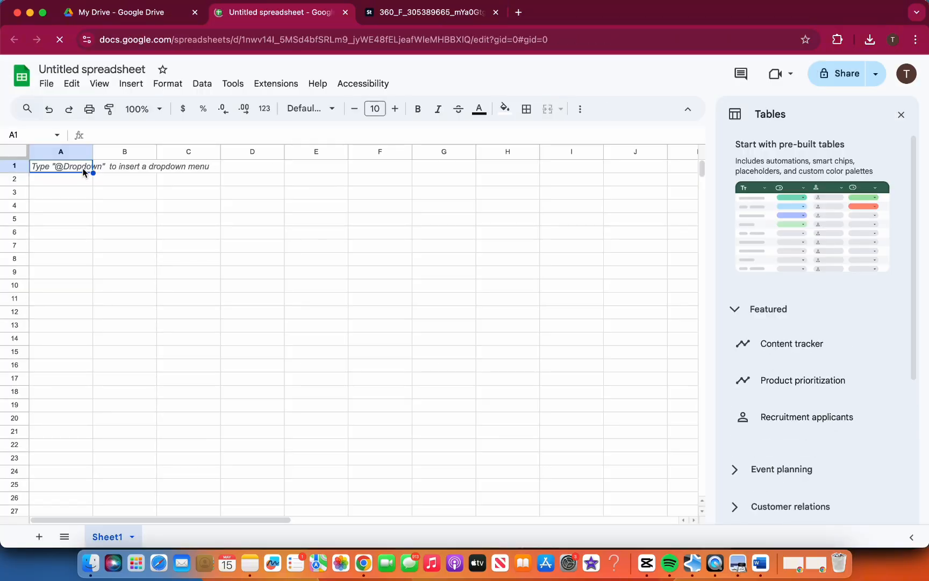
click(902, 115)
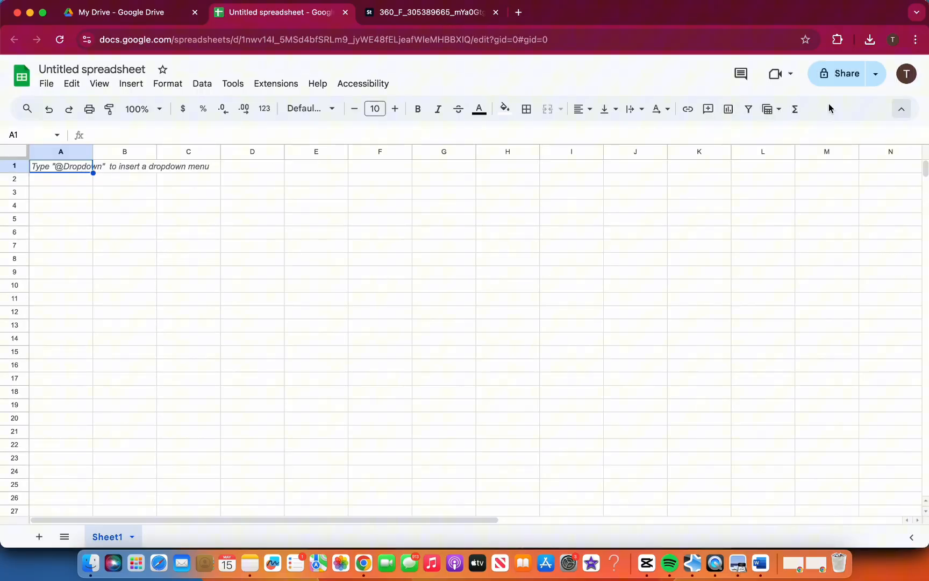
click(110, 180)
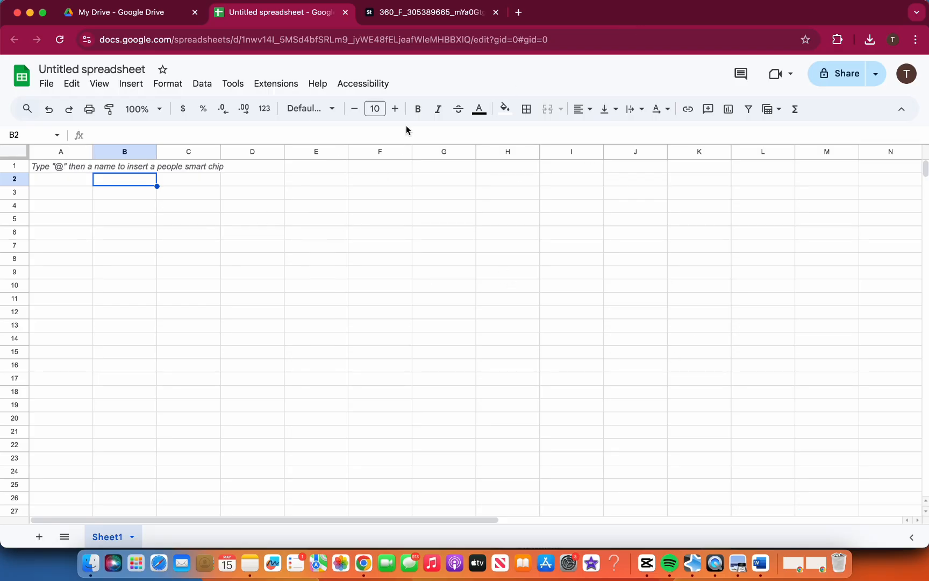
Step: Launch Fiji from the Ionic Liquids Quant folder and postpone the available updates with "Remind me later"
click(403, 16)
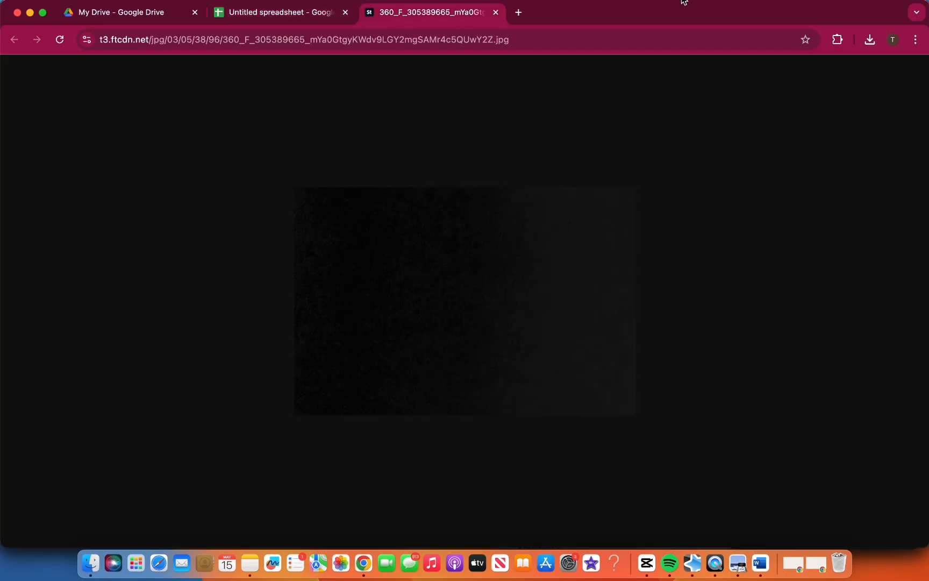
click(90, 562)
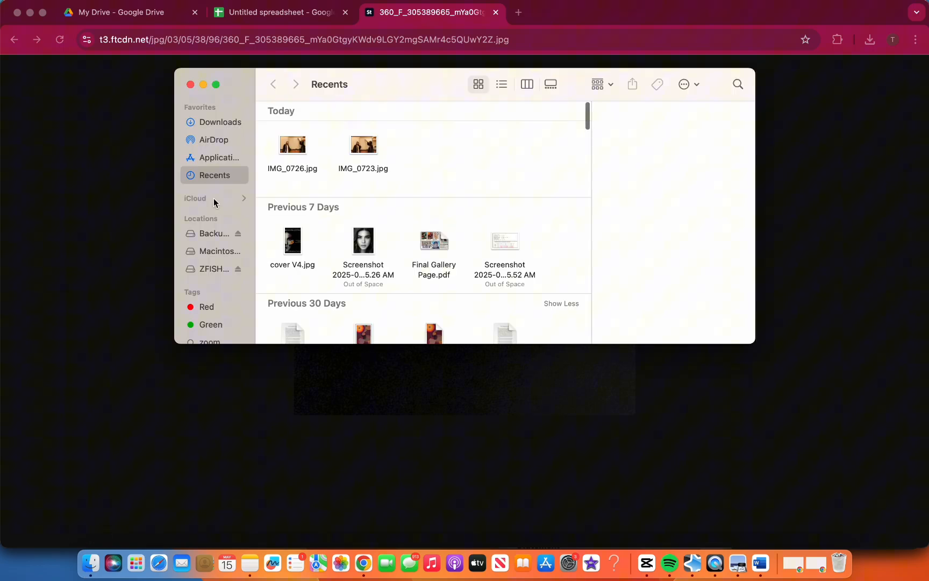
click(215, 268)
click(287, 133)
double_click(287, 133)
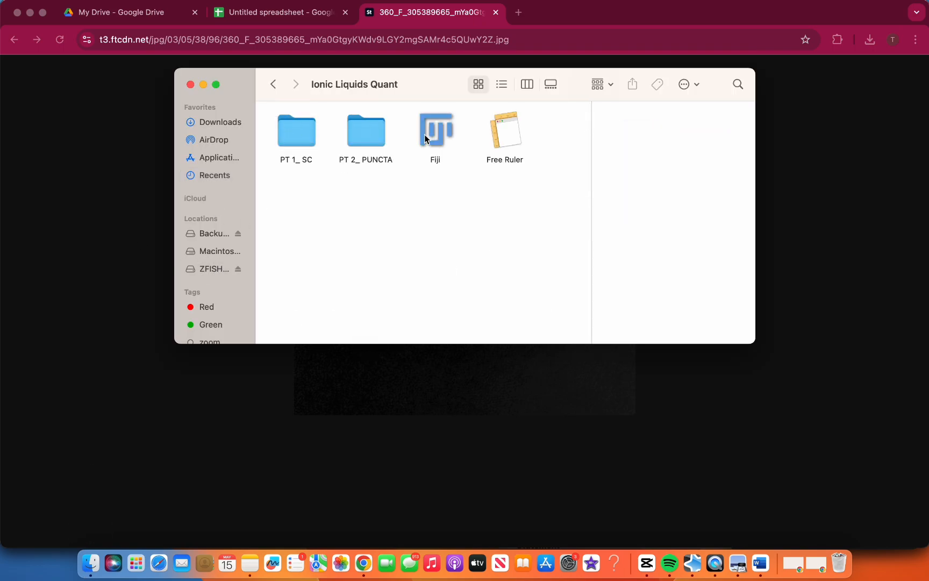
double_click(437, 135)
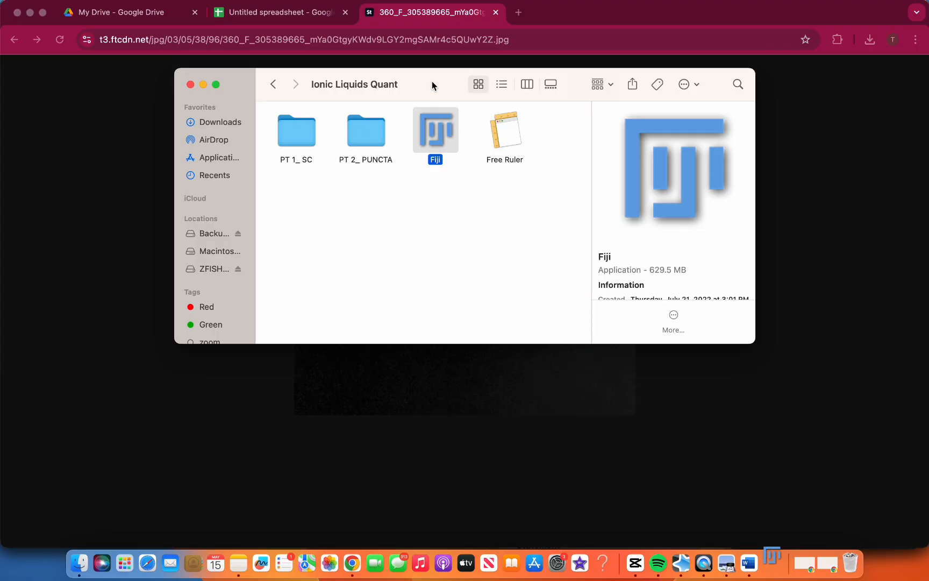
drag(427, 85, 526, 271)
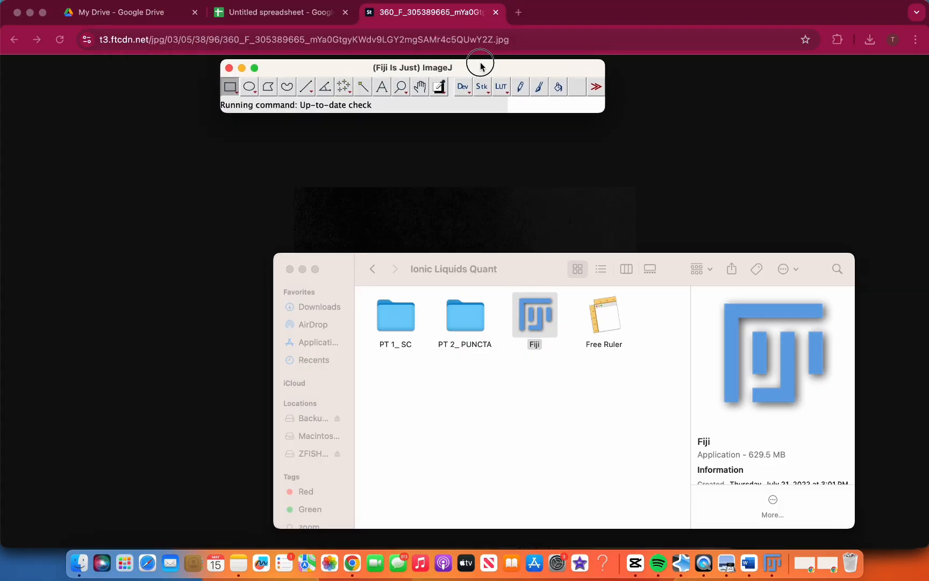
drag(481, 63, 495, 65)
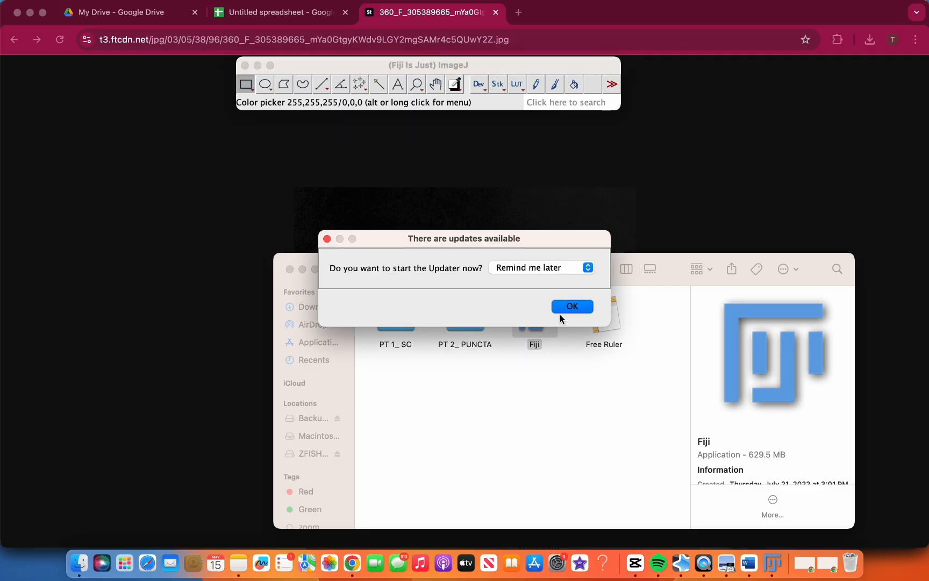
click(571, 306)
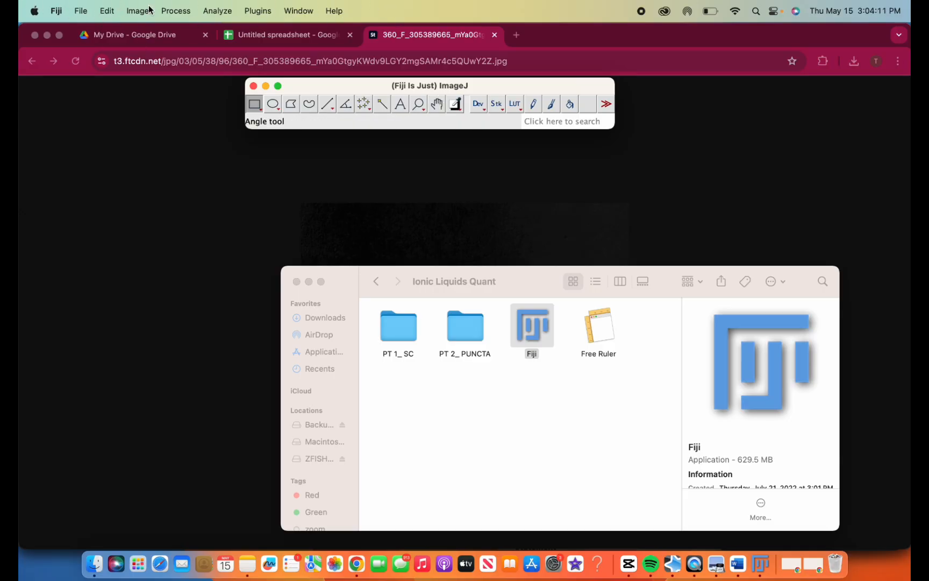
Step: Open the 7DPF_ZNP1_72623 CONTROL SC.lif file in Fiji from Backup Plus, IONIC LIQUIDS 2023, 7DPF ZNP1 CONTROL
drag(351, 291, 303, 248)
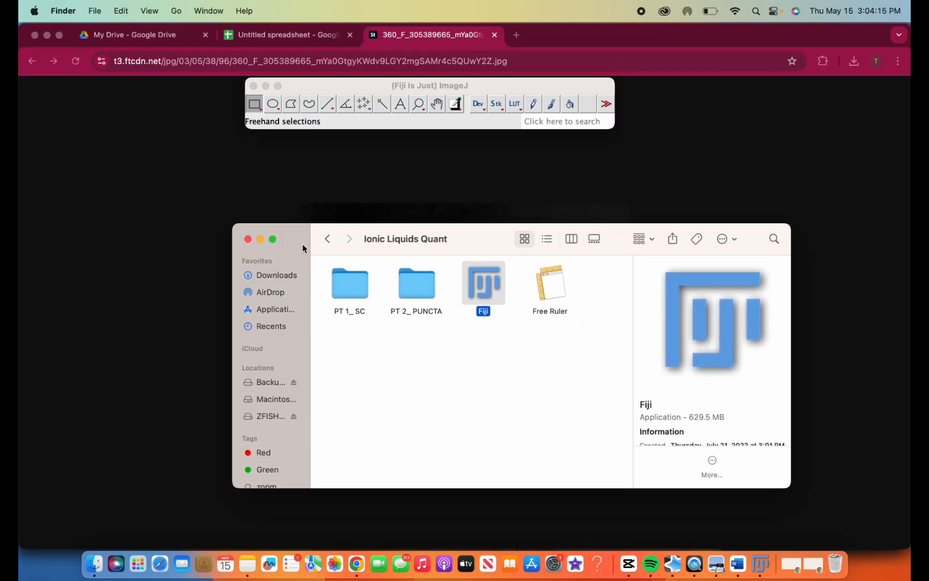
click(289, 87)
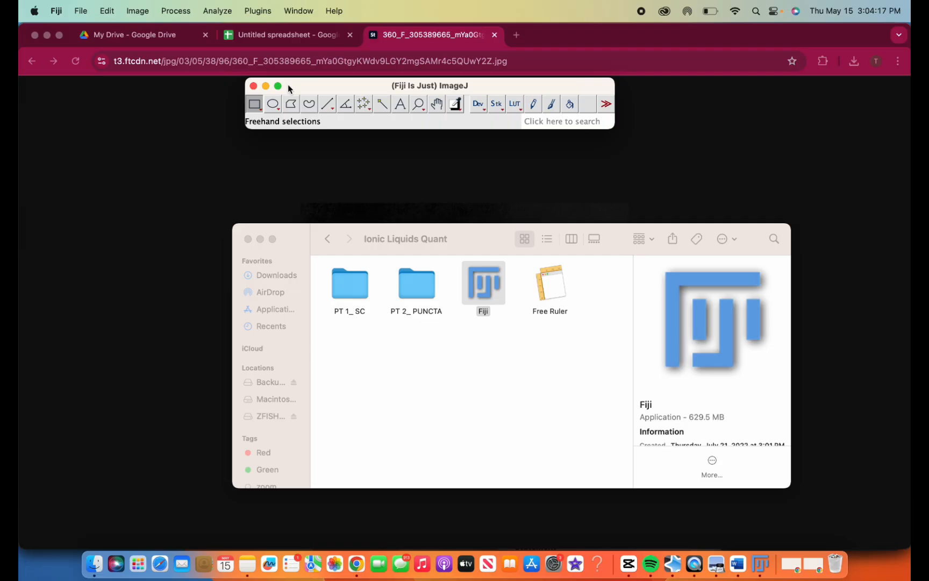
click(79, 11)
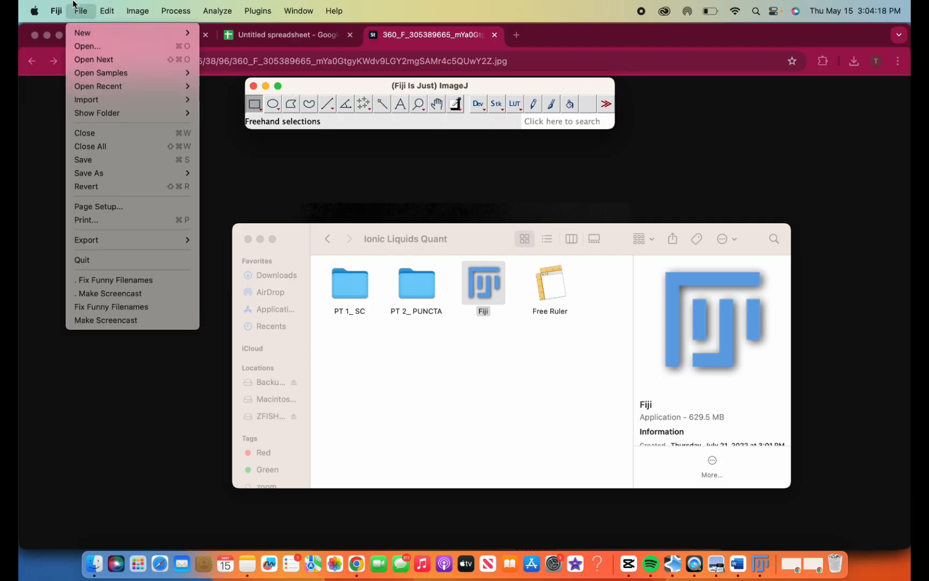
click(83, 47)
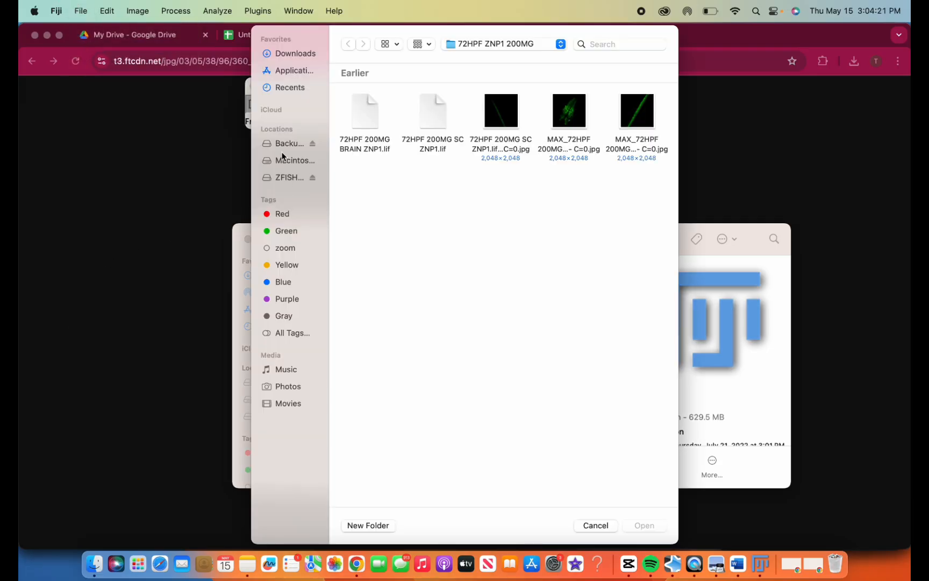
click(281, 143)
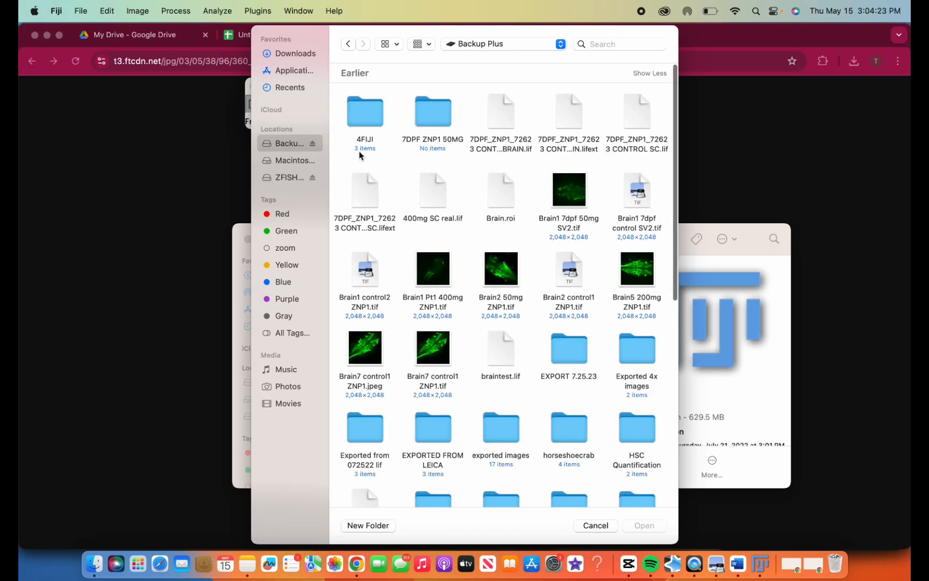
scroll(476, 259, down, 5)
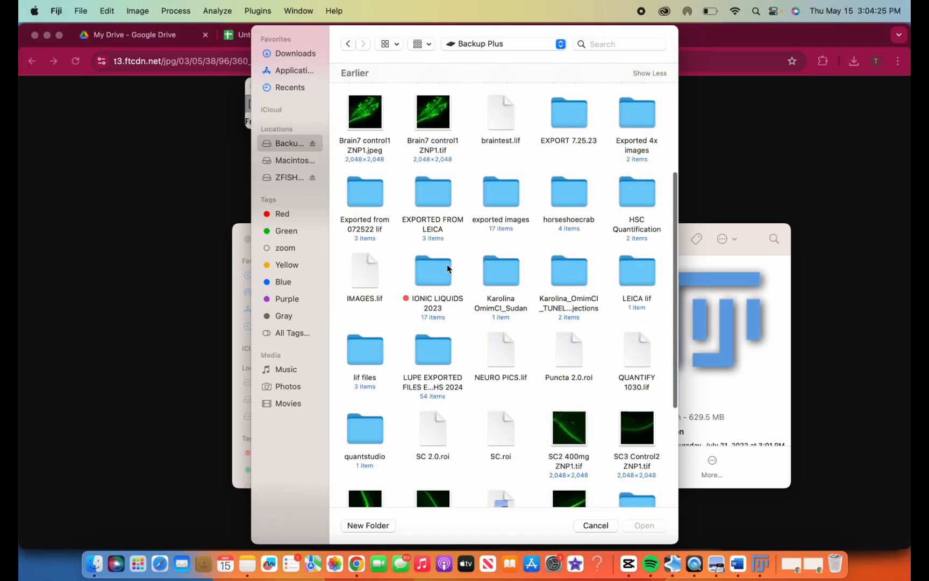
double_click(443, 266)
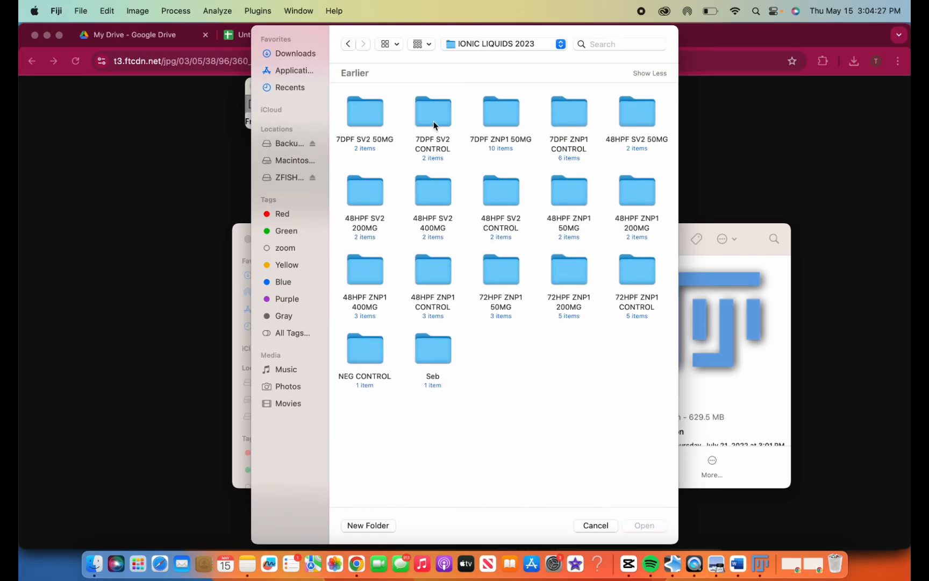
double_click(574, 113)
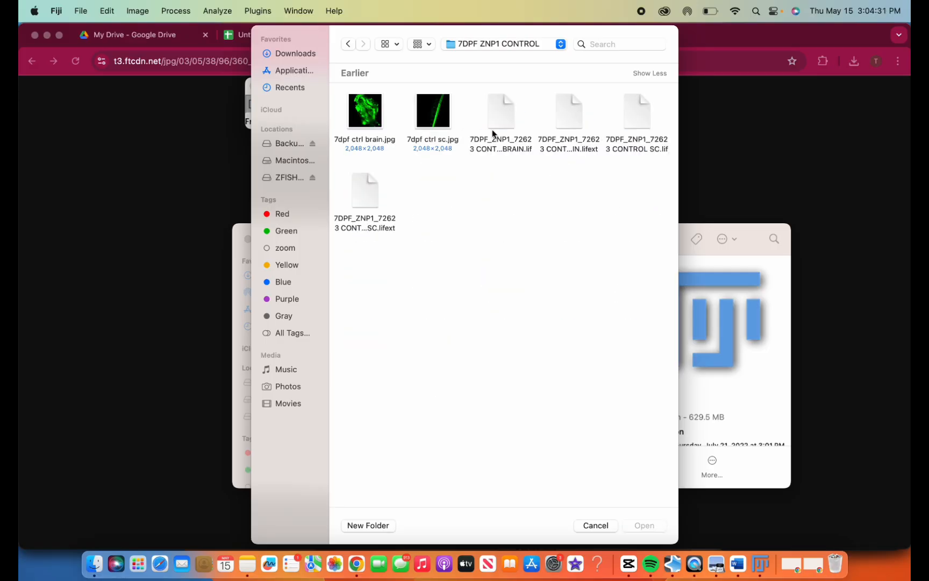
double_click(624, 108)
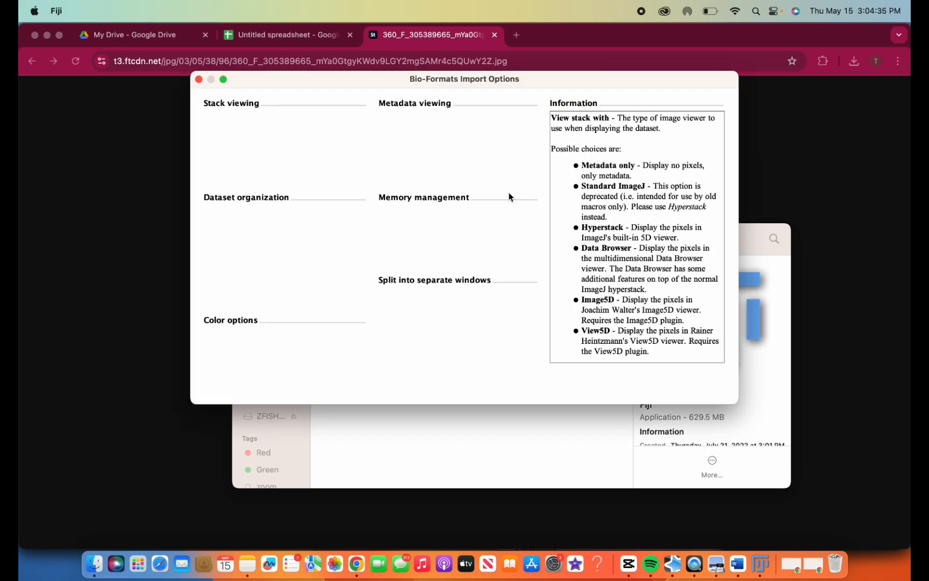
Step: Accept the Bio-Formats import options, deselect Series 1 and import Series 4, SC2 ZNP1 CONTROL MAX
click(715, 391)
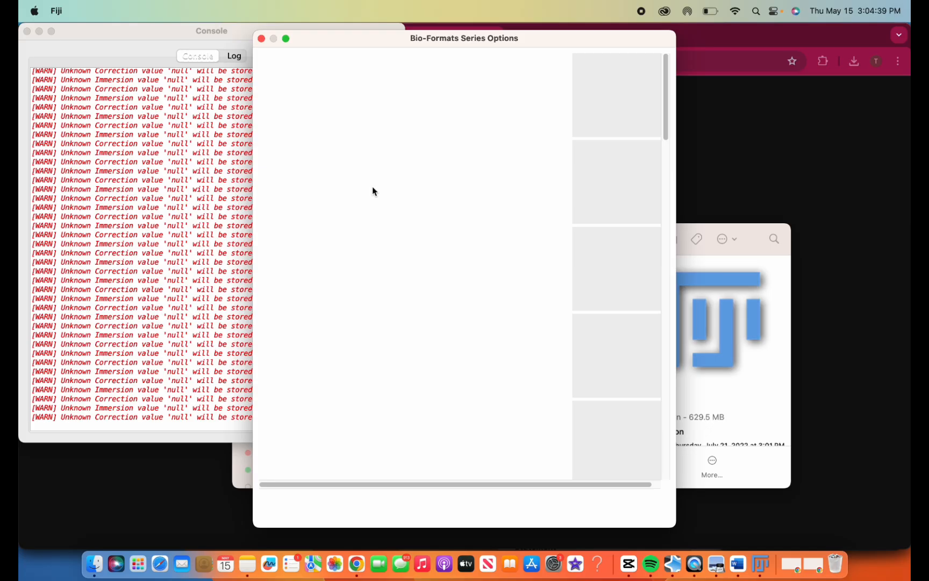
click(272, 95)
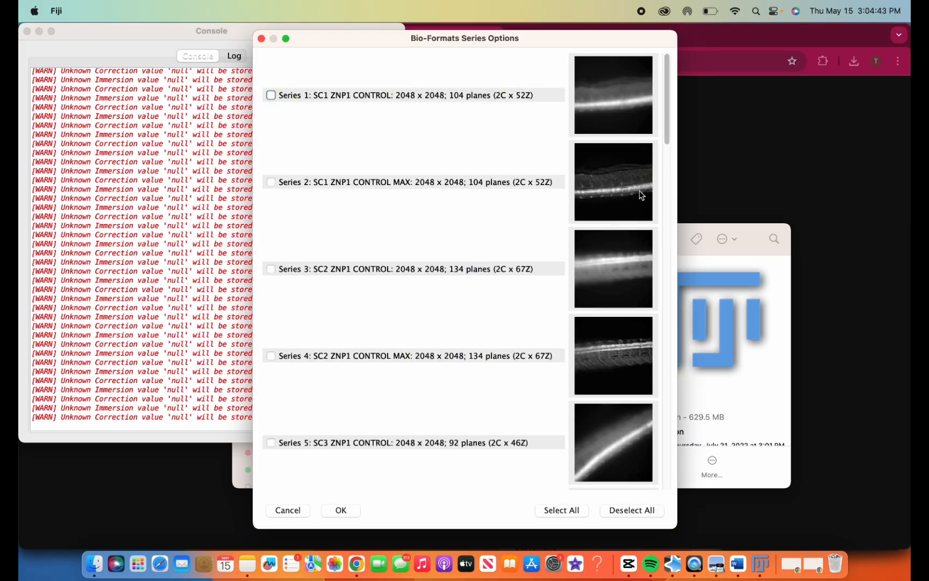
scroll(589, 331, down, 3)
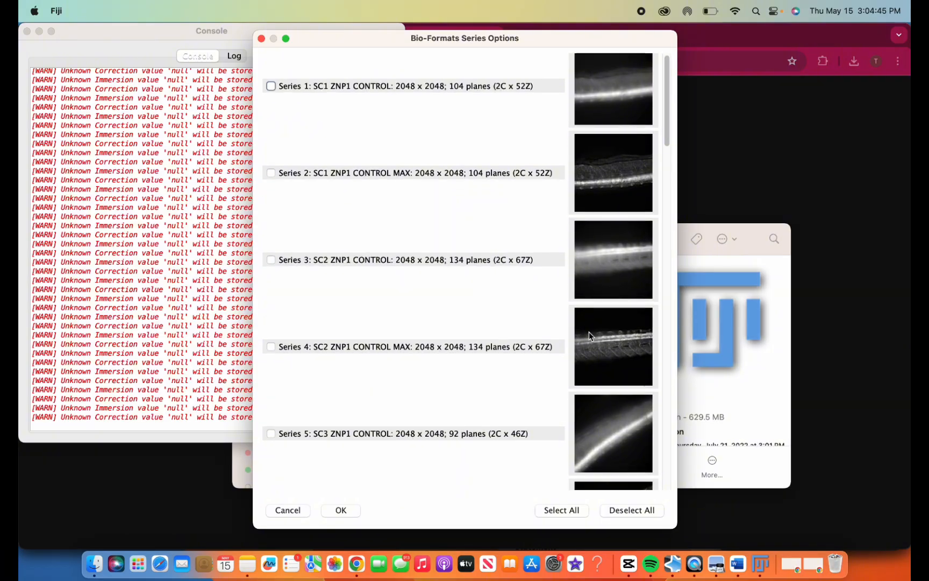
scroll(589, 331, down, 5)
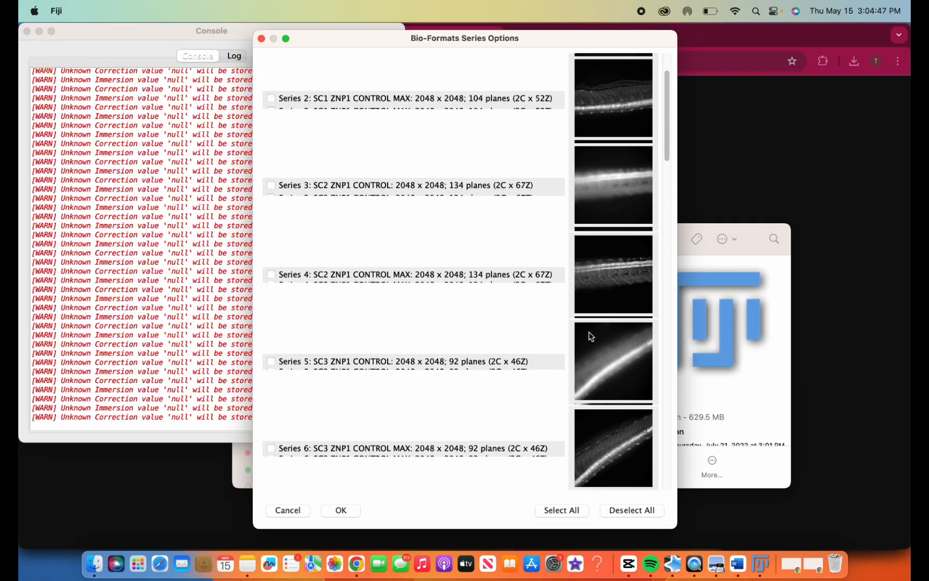
scroll(589, 332, down, 10)
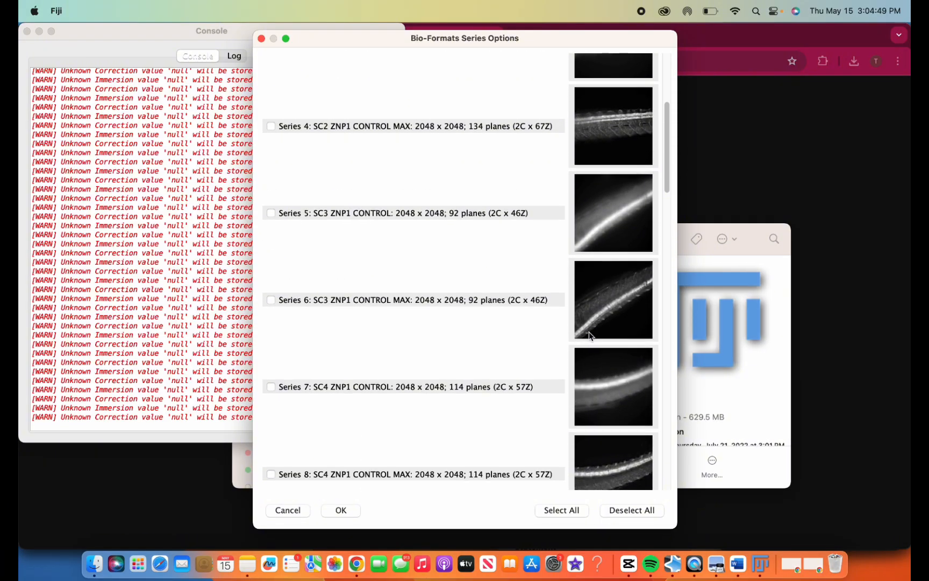
scroll(591, 336, down, 2)
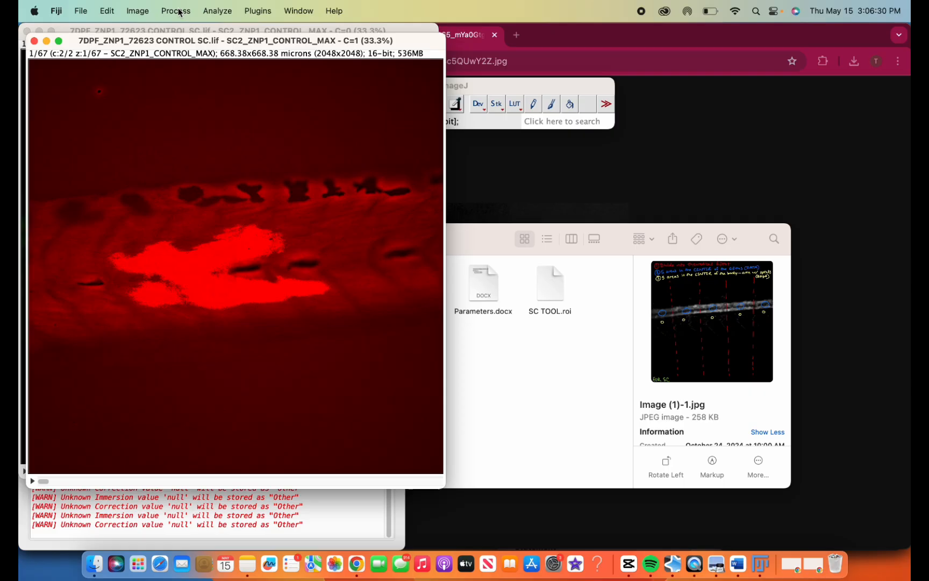
Step: Place the red C=1 window beside the green C=0 window and inspect both channel stacks
drag(162, 35, 574, 31)
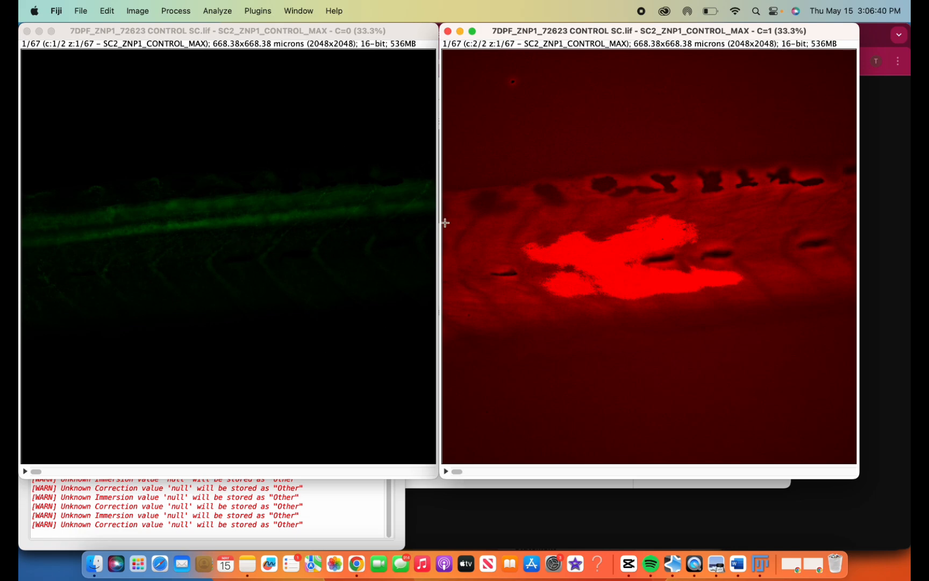
drag(461, 475, 625, 473)
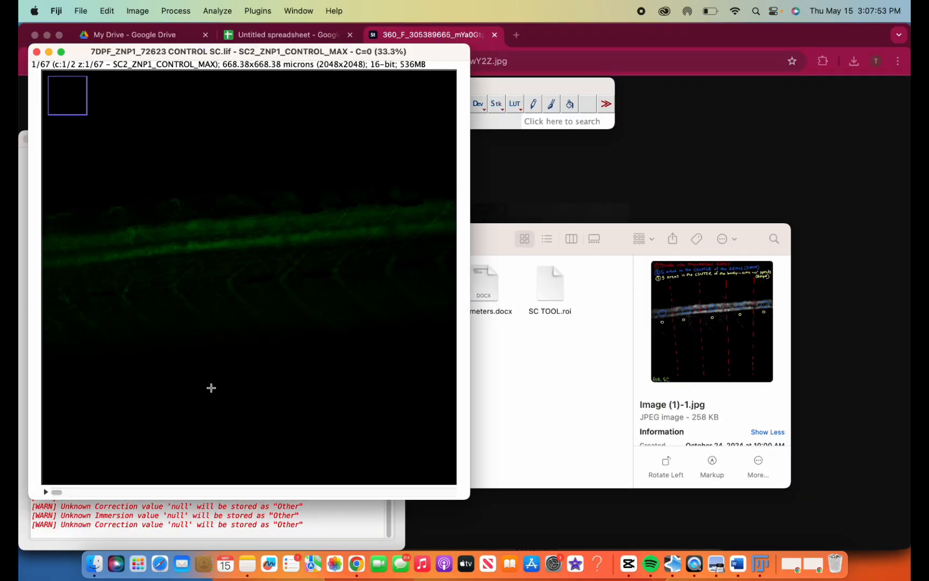
mouse_move(55, 495)
mouse_down()
mouse_move(234, 507)
mouse_move(314, 491)
mouse_move(453, 499)
mouse_move(336, 490)
mouse_move(112, 512)
mouse_move(51, 500)
mouse_up()
mouse_move(57, 493)
mouse_down()
mouse_move(166, 489)
mouse_move(46, 500)
mouse_up()
Step: Brighten the green C=0 stack with Brightness/Contrast to a display range of about 0 to 2170
click(137, 11)
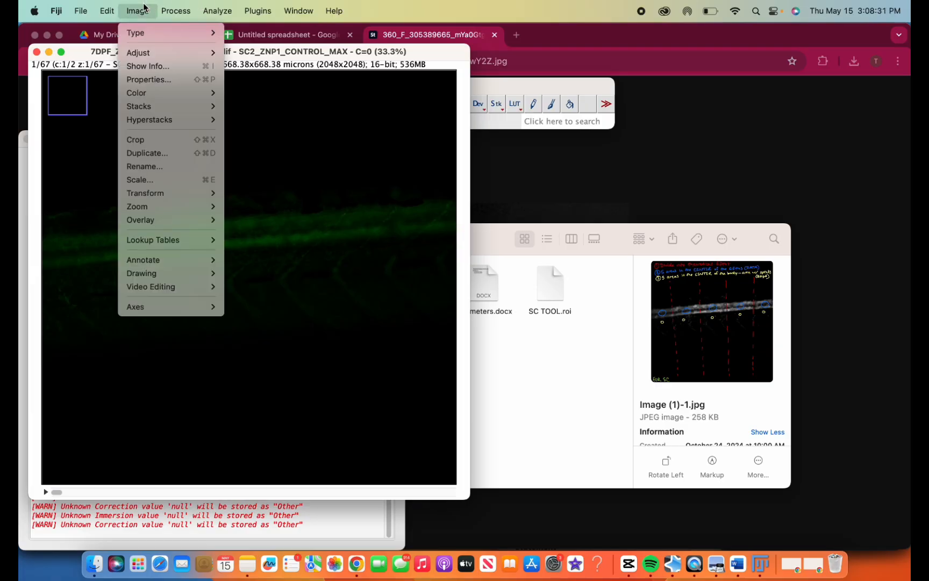
mouse_move(145, 54)
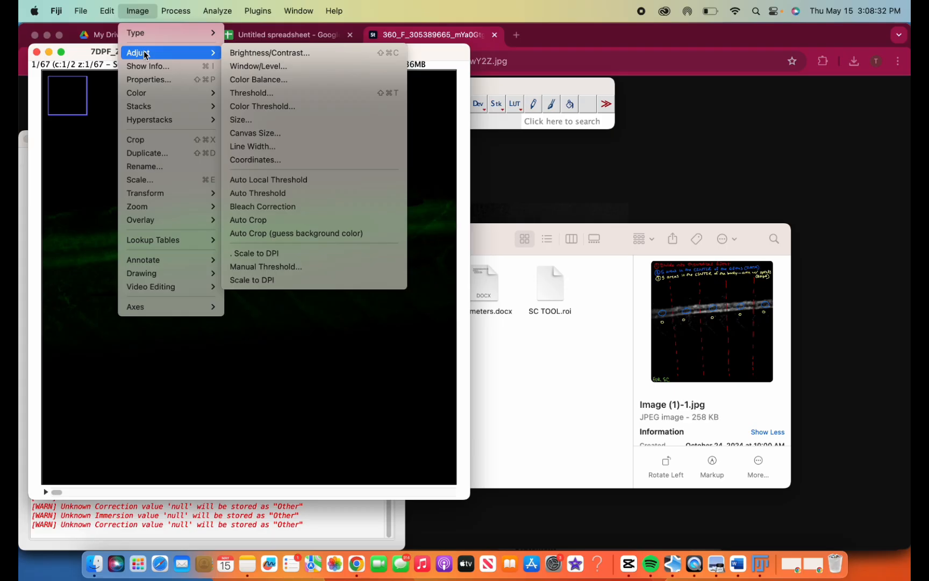
click(247, 54)
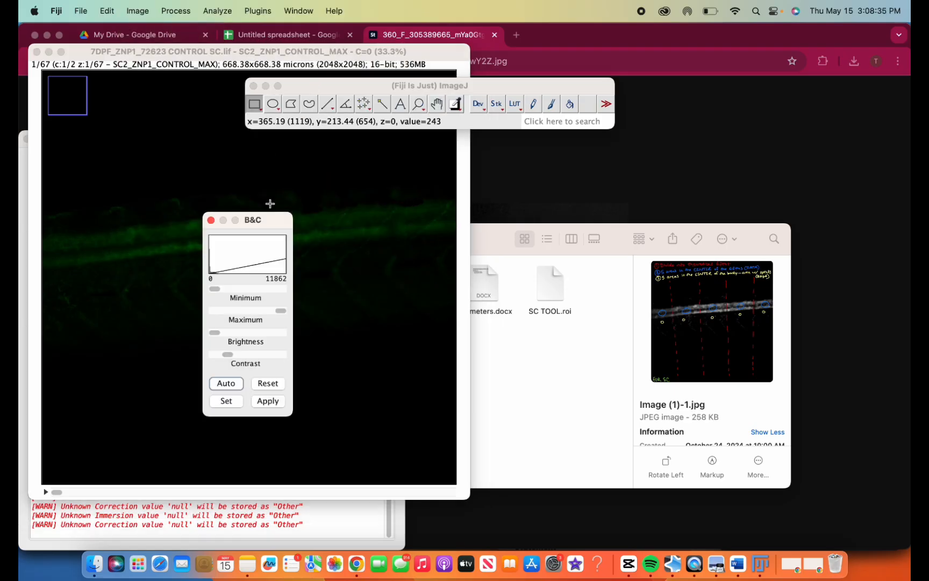
drag(273, 221, 595, 196)
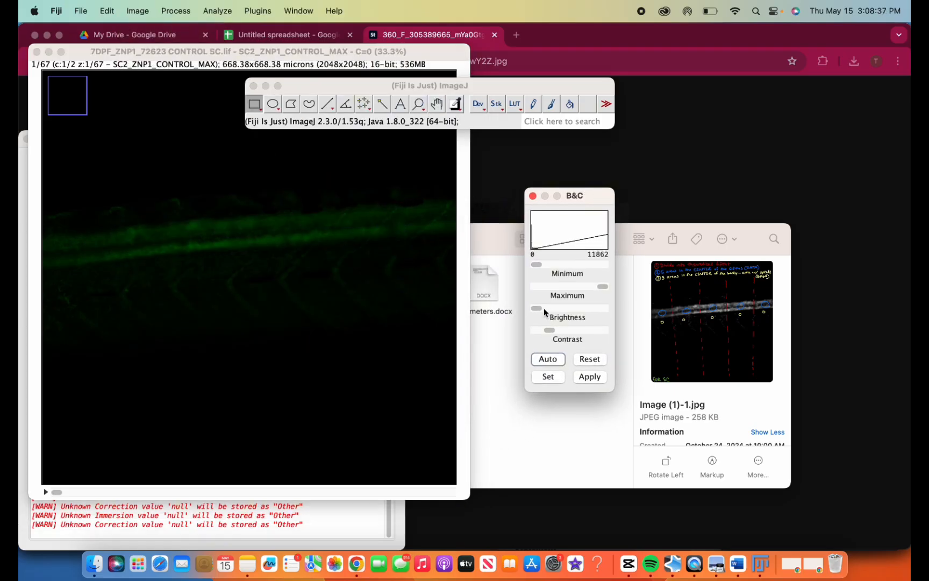
drag(600, 290, 574, 295)
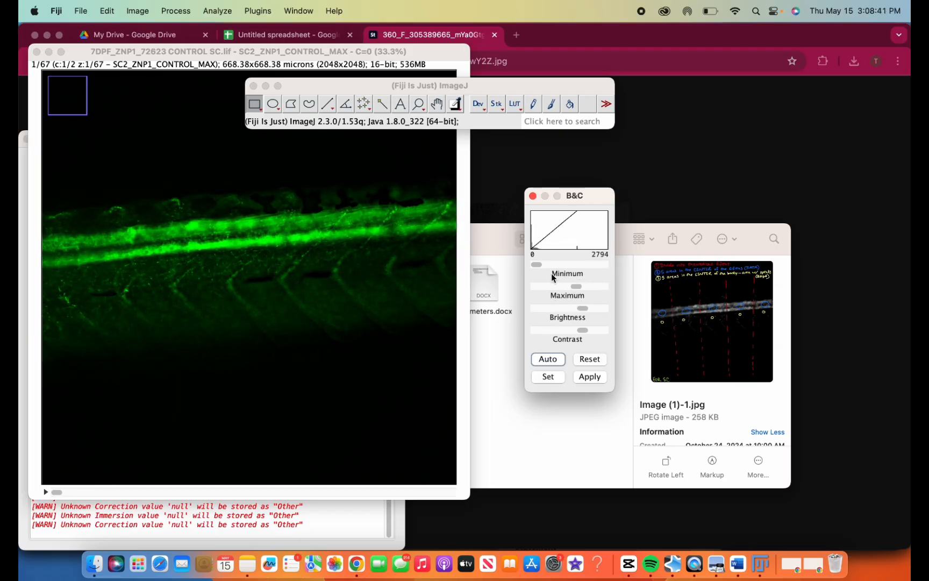
mouse_move(539, 264)
mouse_down()
mouse_move(554, 272)
mouse_move(535, 263)
mouse_move(541, 271)
mouse_up()
mouse_move(580, 310)
mouse_down()
mouse_move(556, 314)
mouse_move(588, 320)
mouse_up()
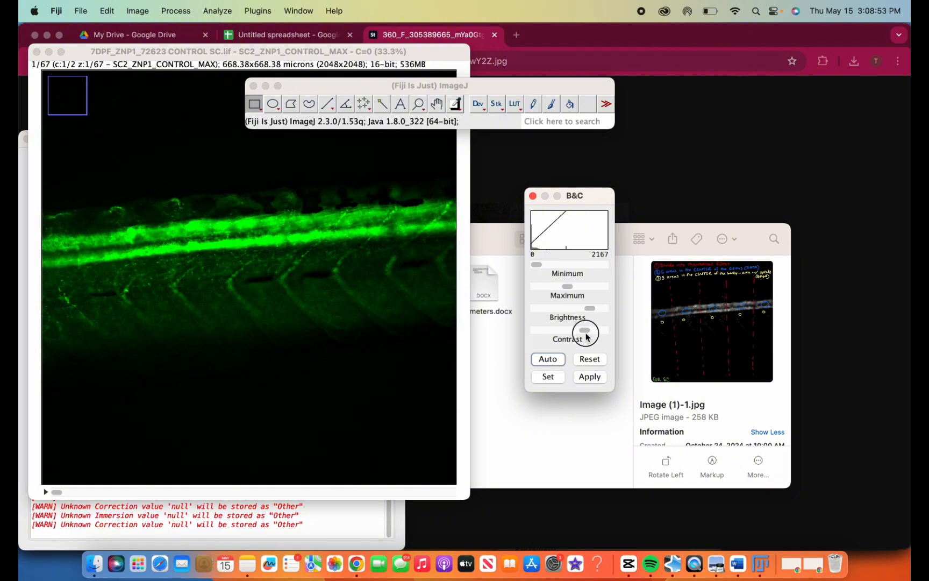
mouse_move(586, 337)
mouse_down()
mouse_move(578, 336)
mouse_move(587, 337)
mouse_up()
Step: Review the z-slices of the green C=0 stack up to slice 67 and reset its brightness and contrast
drag(60, 495, 471, 524)
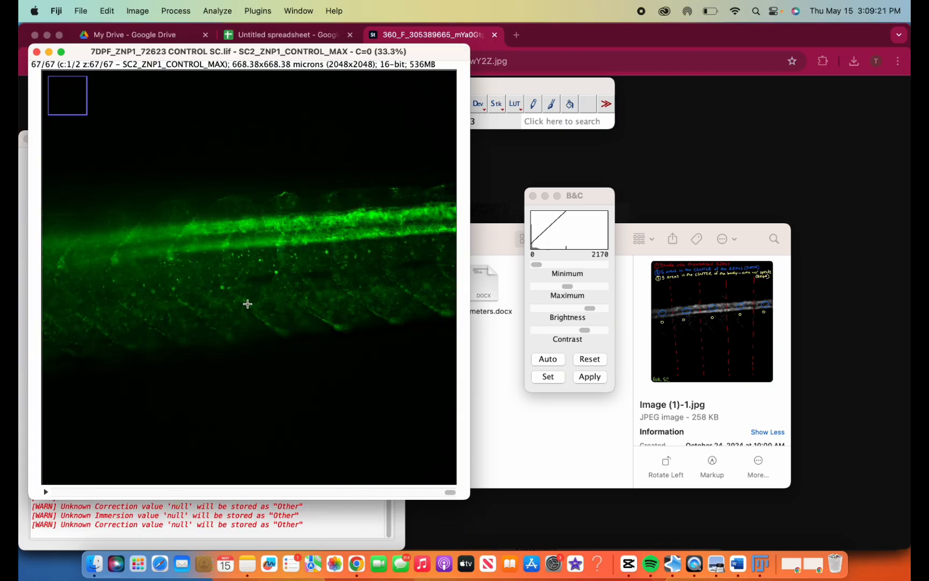
drag(452, 493, 229, 480)
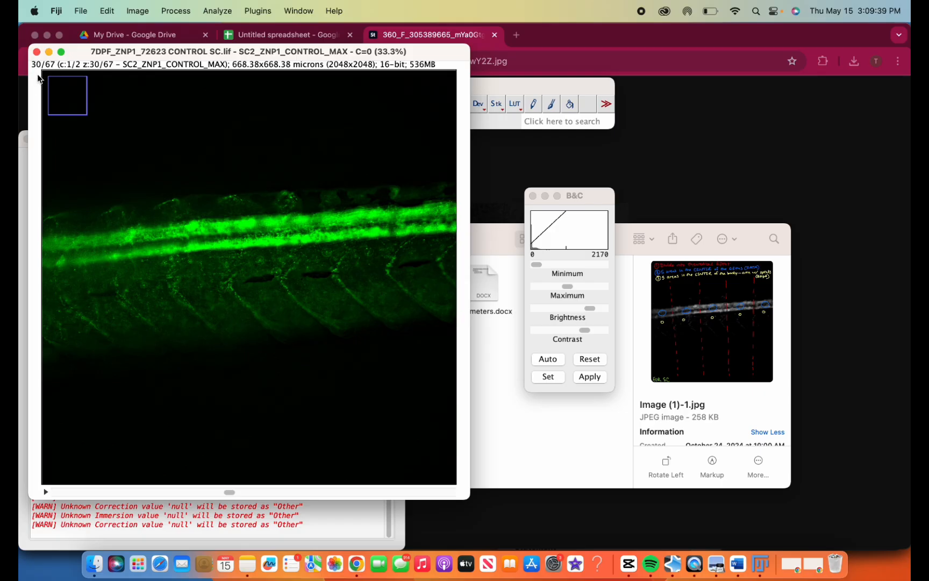
drag(229, 494, 454, 492)
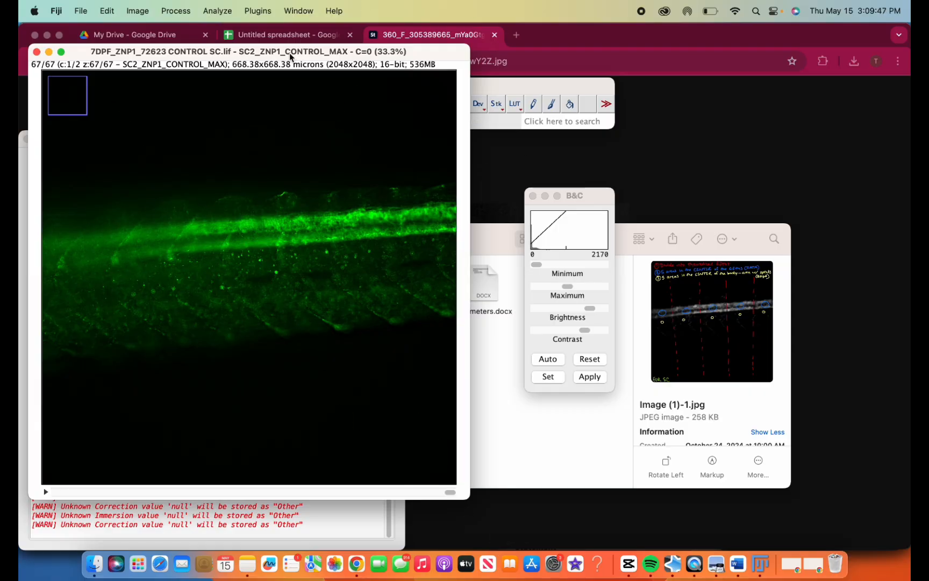
click(590, 358)
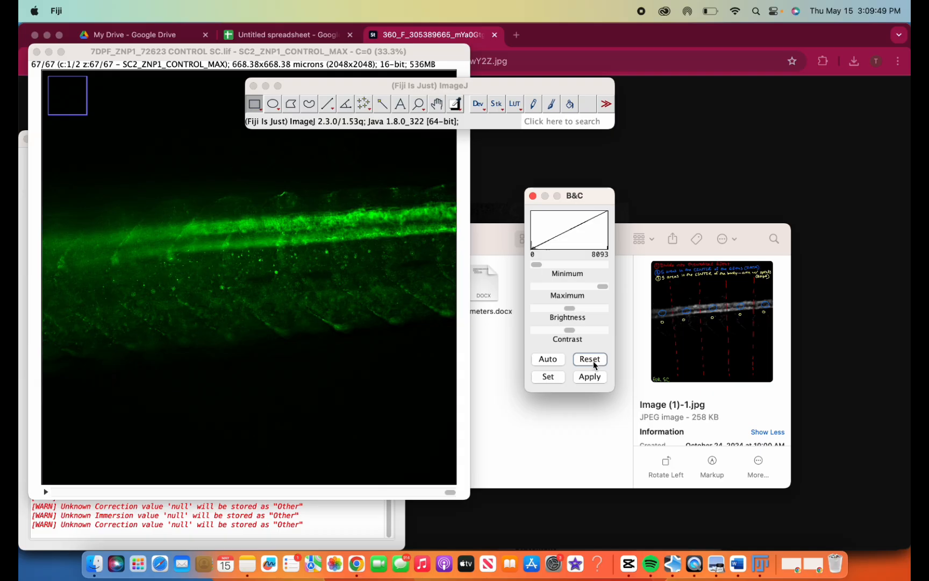
click(226, 52)
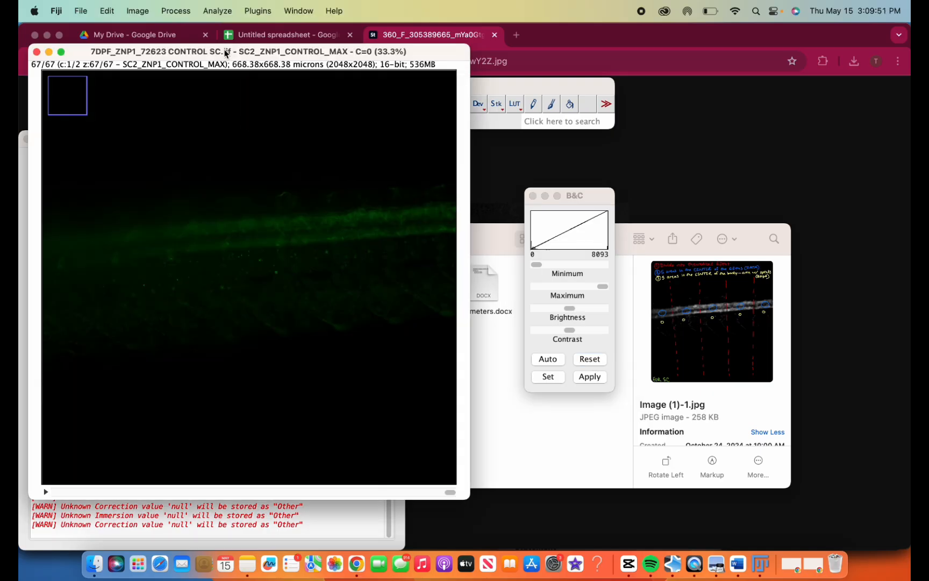
Step: Create a Sum Slices Z projection of the green C=0 stack from slice 1 to 67 and place it over the stack window
click(138, 11)
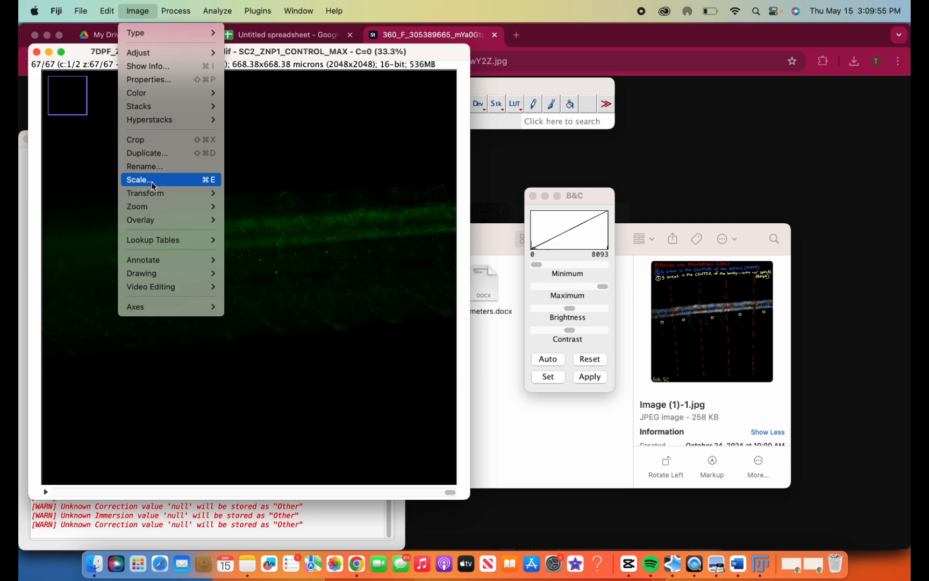
mouse_move(167, 106)
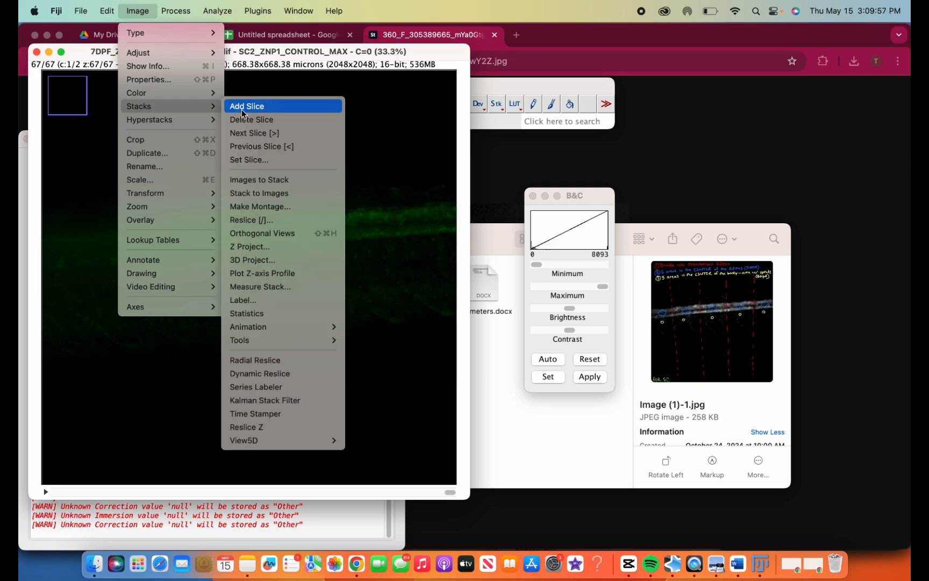
click(262, 248)
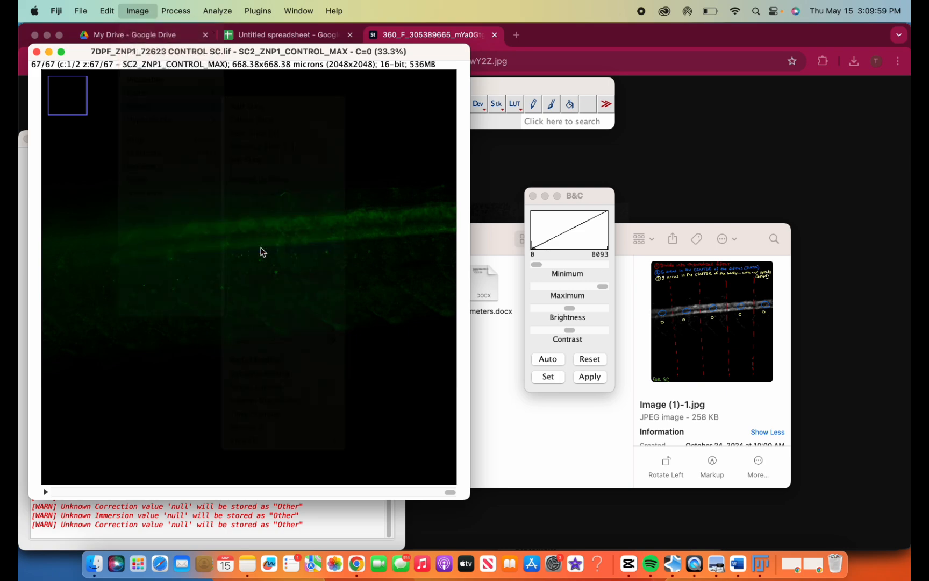
drag(489, 143, 575, 146)
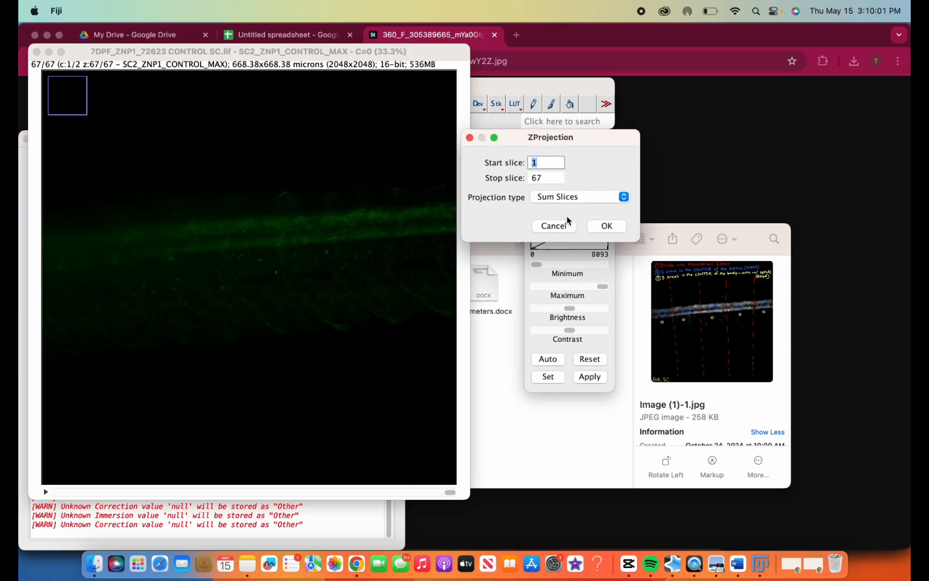
click(546, 180)
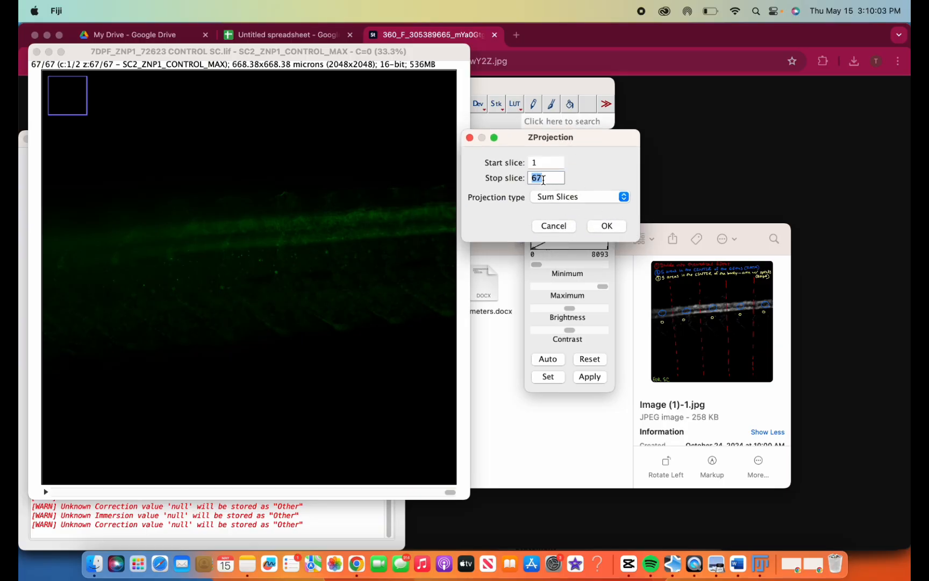
click(603, 223)
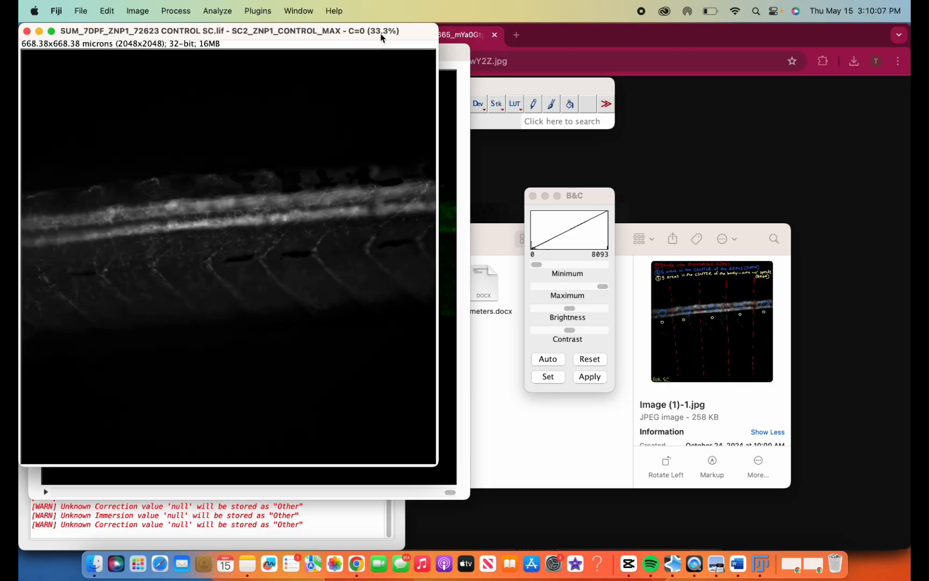
drag(380, 35, 410, 66)
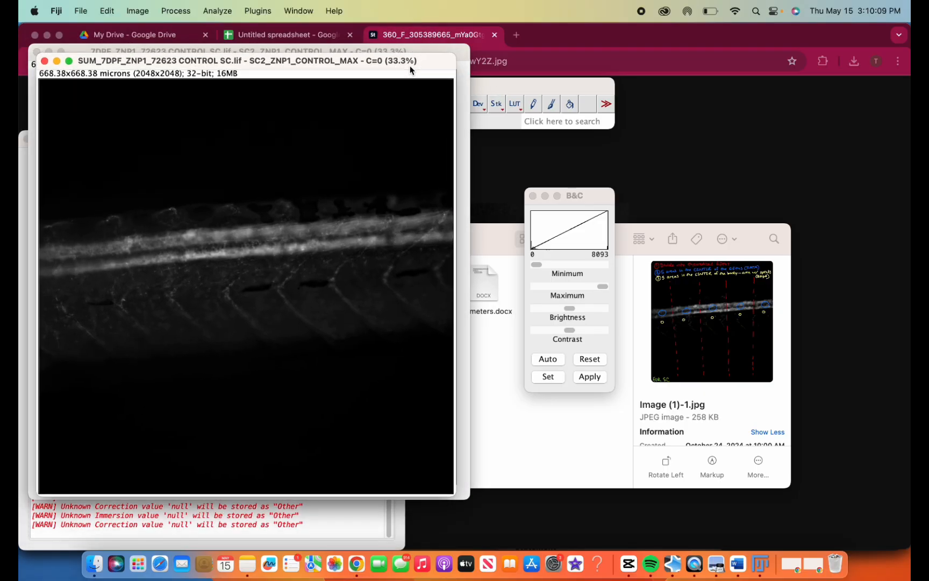
Step: Open Parameters.docx in Word and look up the Spinal Cord lower and upper bounds for sum slices
click(481, 246)
double_click(482, 277)
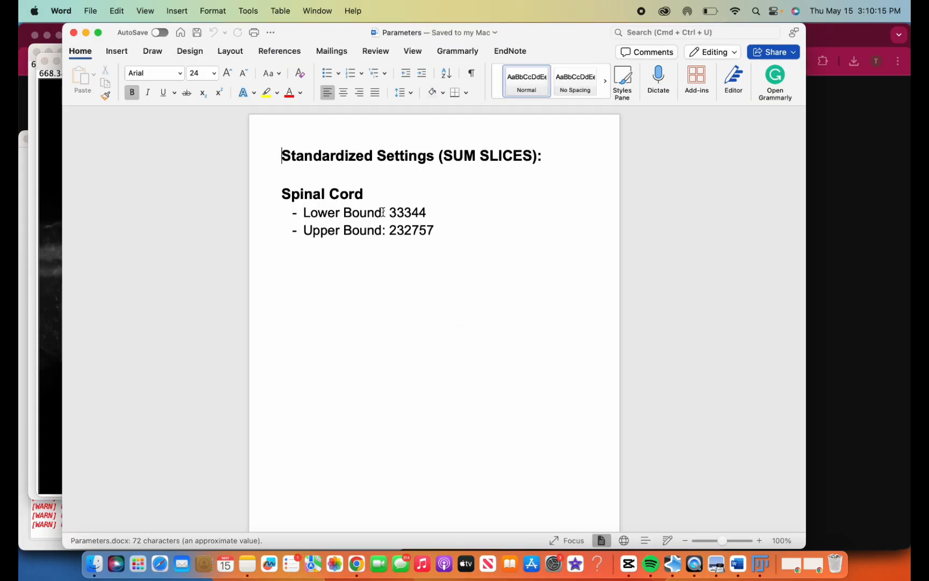
click(391, 213)
drag(390, 213, 437, 237)
click(389, 230)
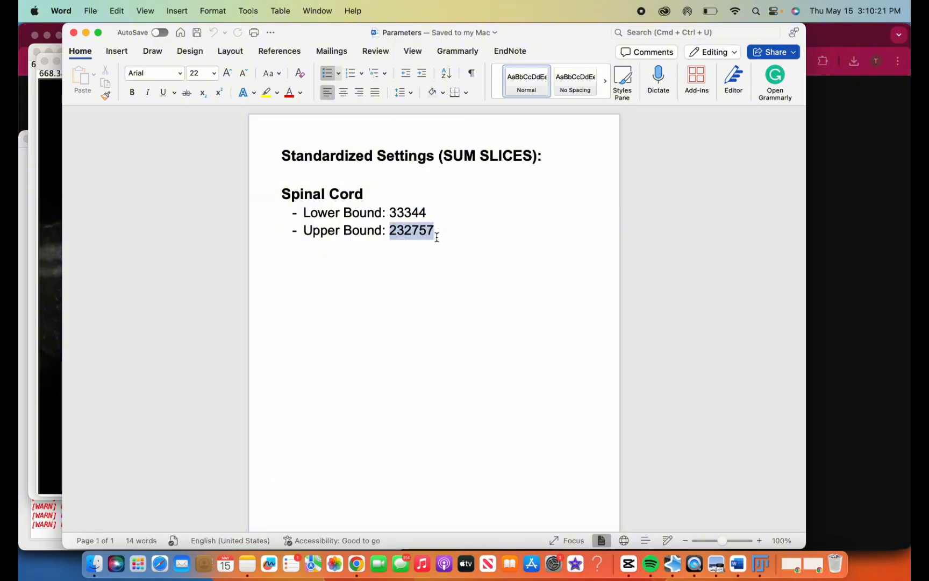
Step: Set the SUM projection's display range in Fiji to minimum 33344 and maximum 232757 through Brightness/Contrast
click(48, 285)
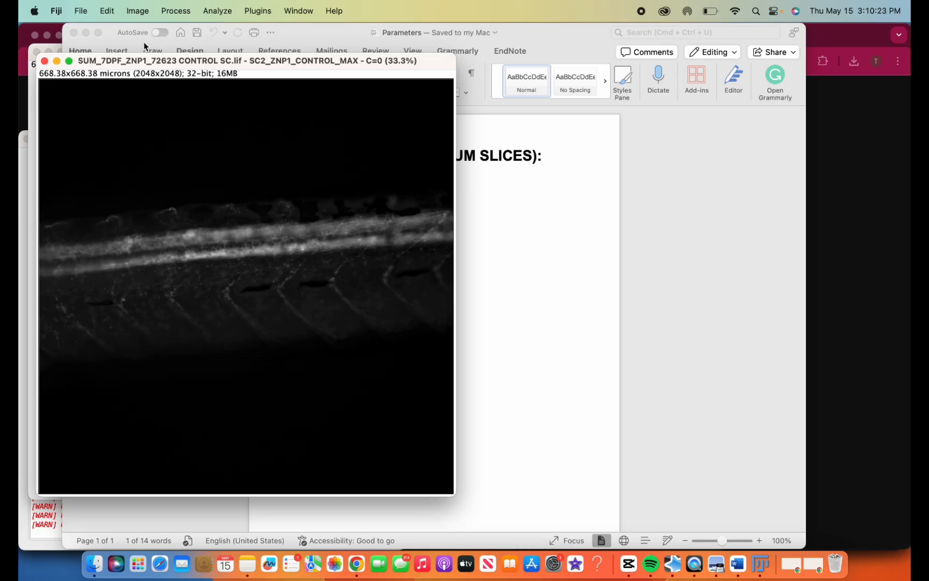
click(137, 10)
mouse_move(178, 52)
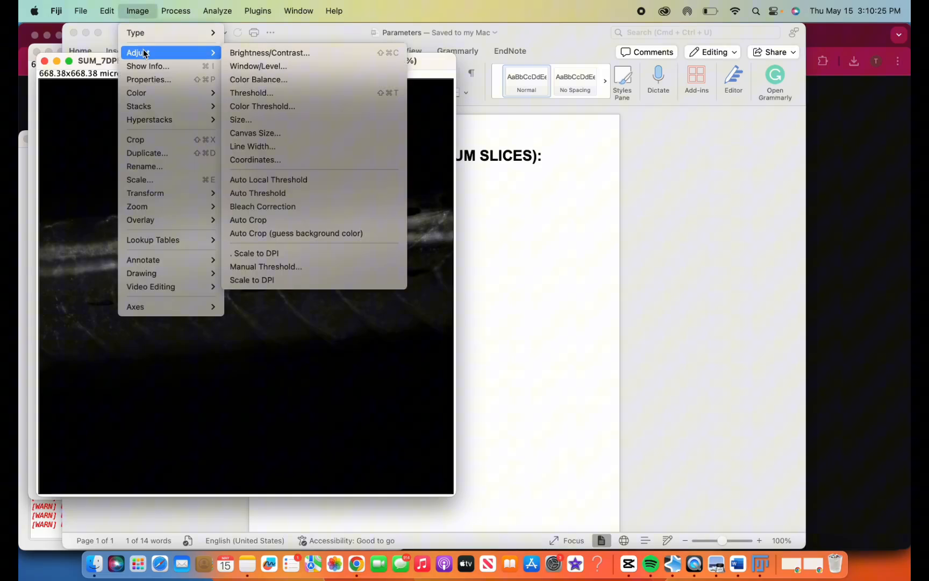
click(242, 55)
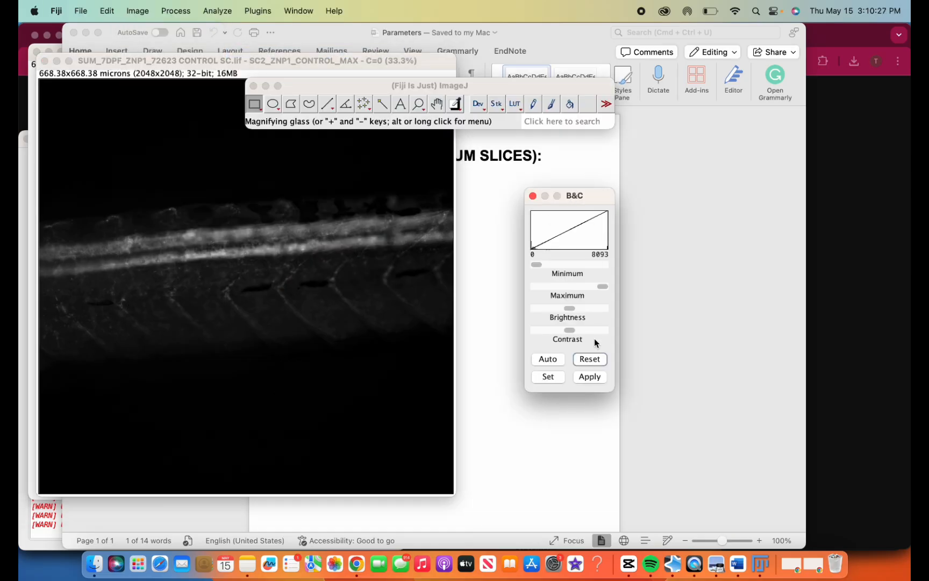
click(549, 377)
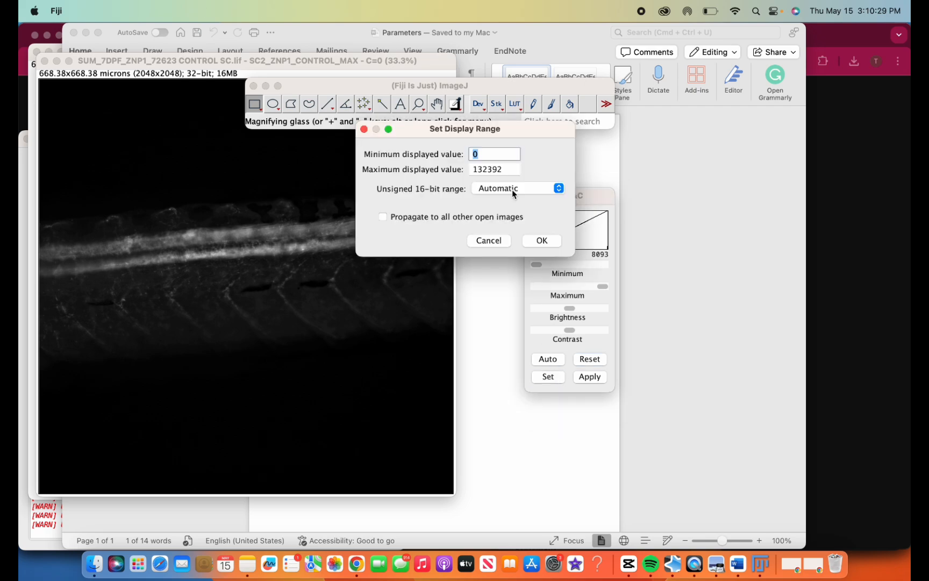
text(33344)
click(494, 170)
click(490, 292)
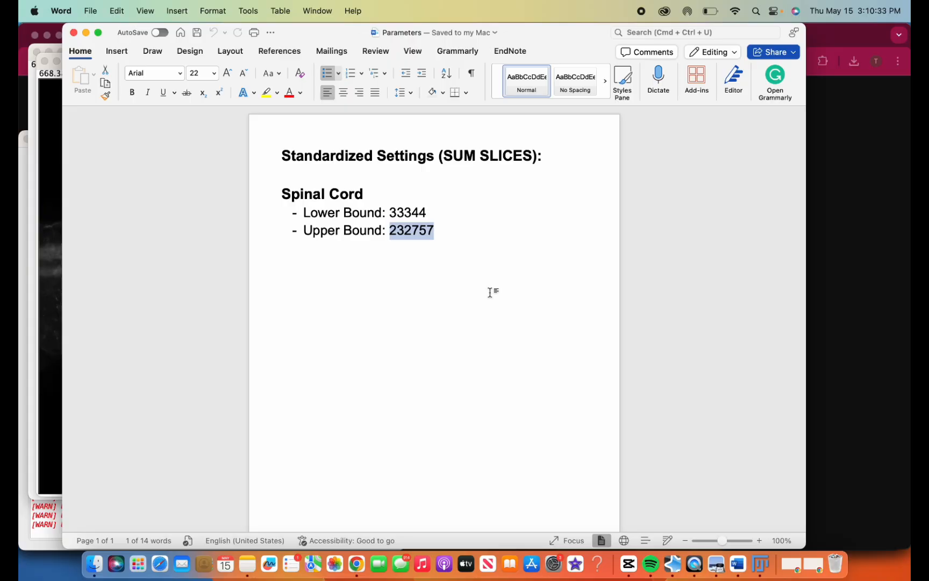
click(760, 564)
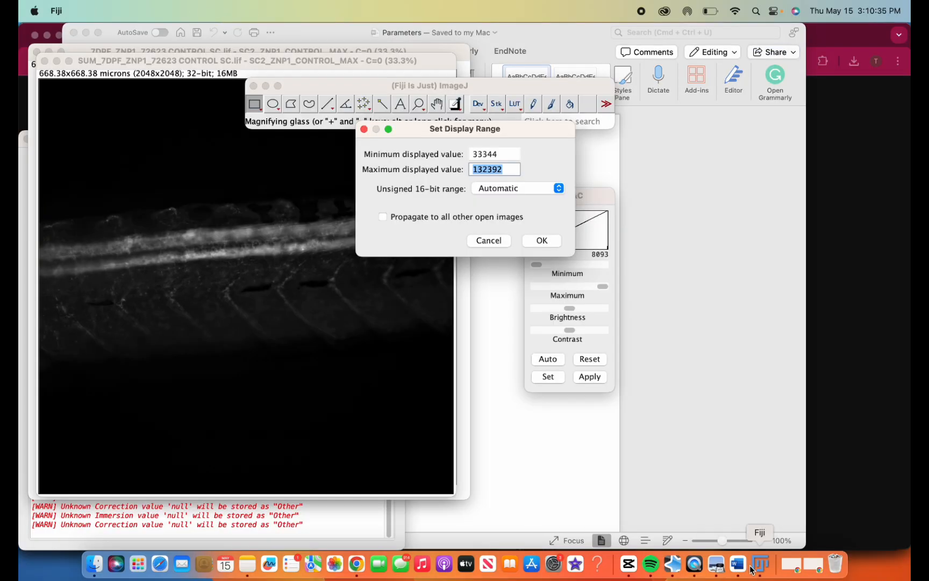
text(232757)
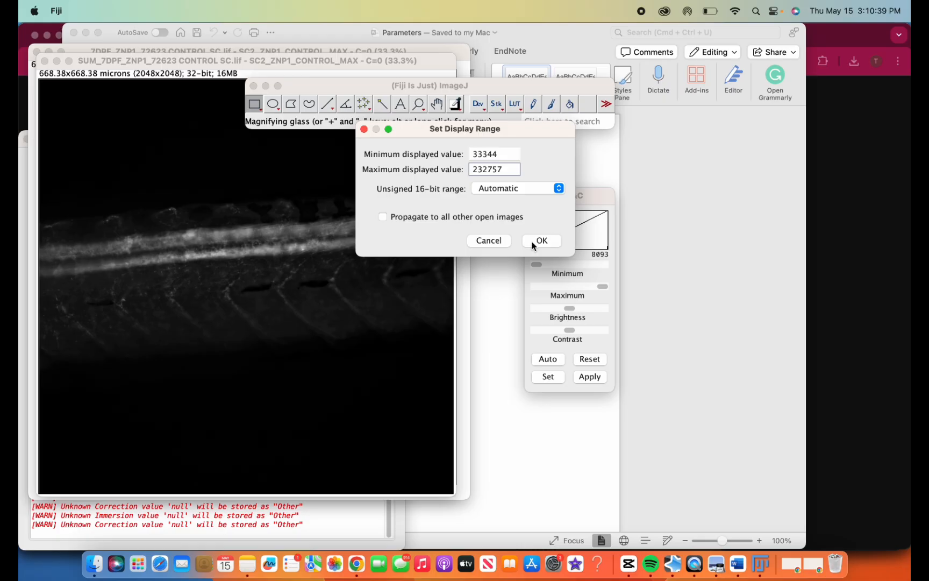
click(532, 243)
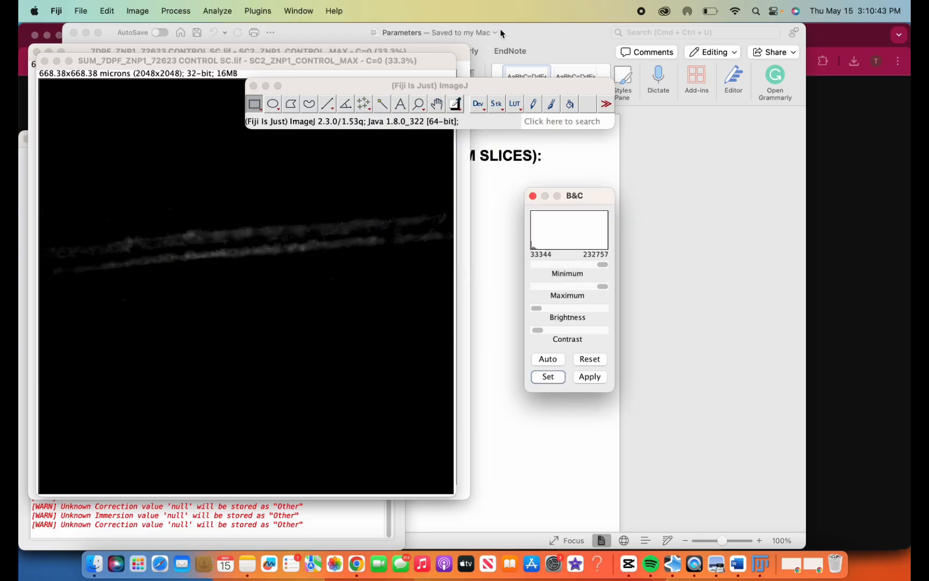
Step: Check which structure the bounds in the Parameters document apply to, and close the document
click(518, 39)
drag(281, 194, 390, 201)
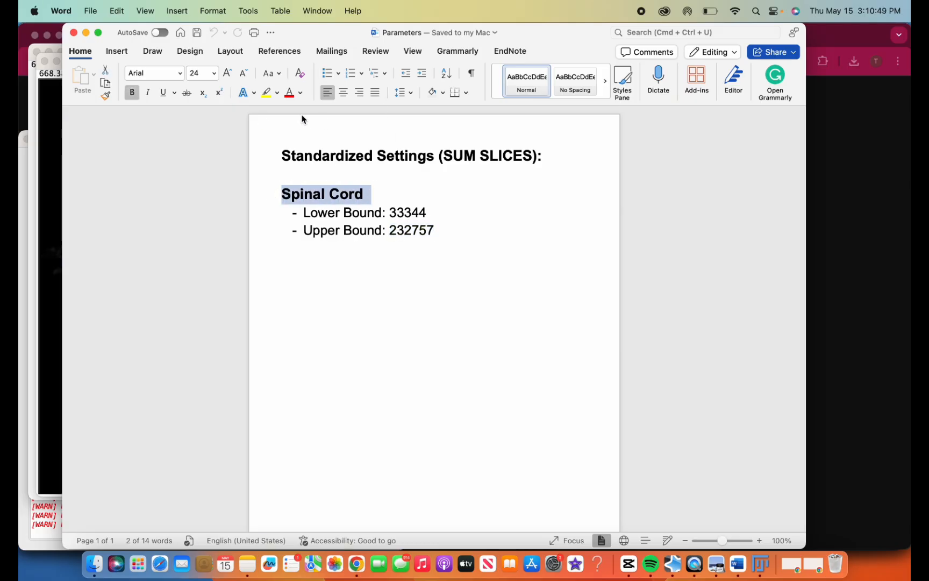
click(74, 33)
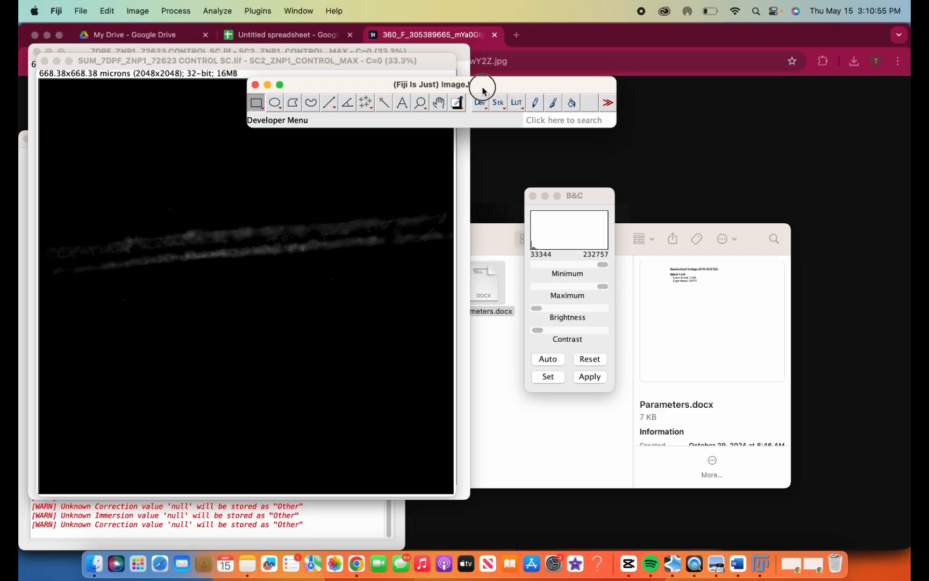
Step: Launch Free Ruler from the Ionic Liquids Quant folder and align its horizontal ruler with the SUM image's left edge, clearing other windows off the image
drag(481, 86, 613, 66)
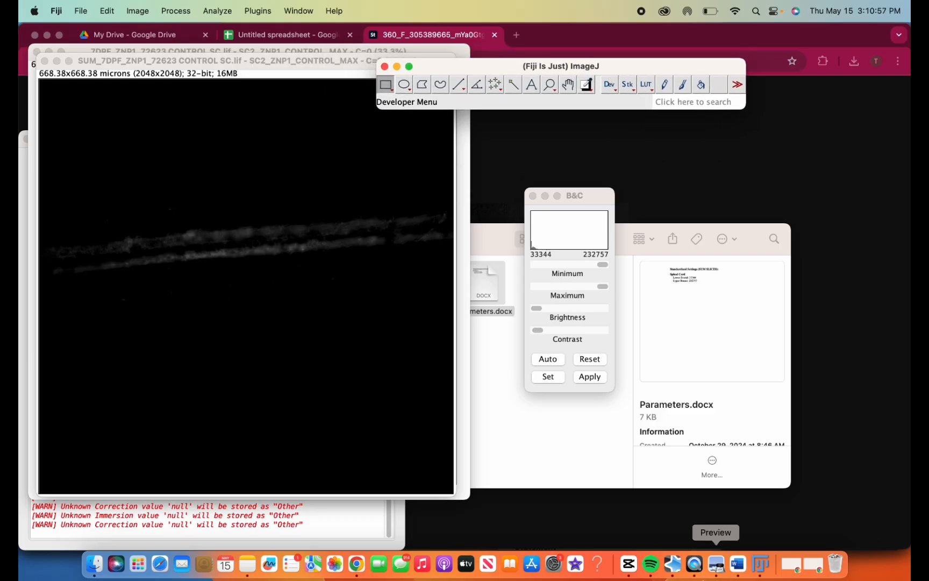
click(94, 563)
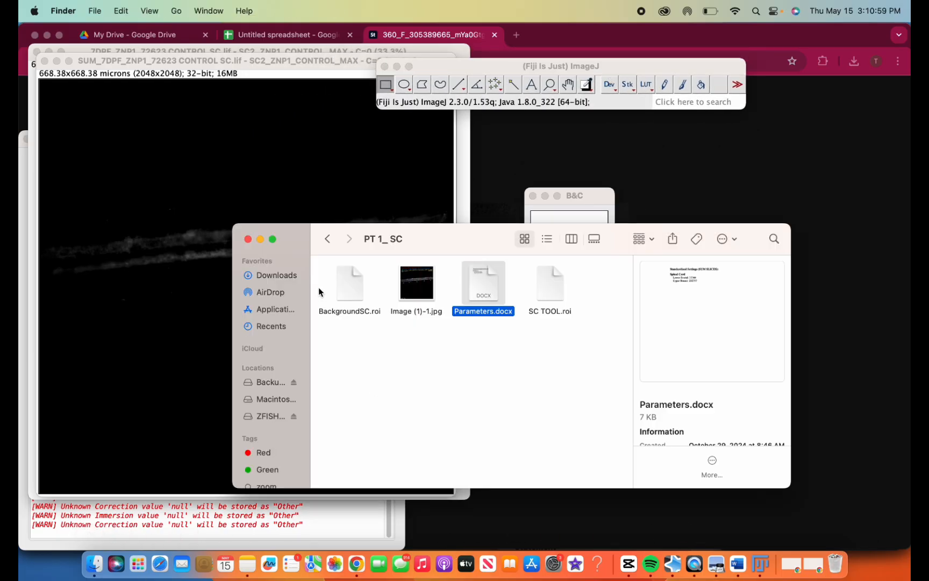
click(326, 239)
double_click(557, 267)
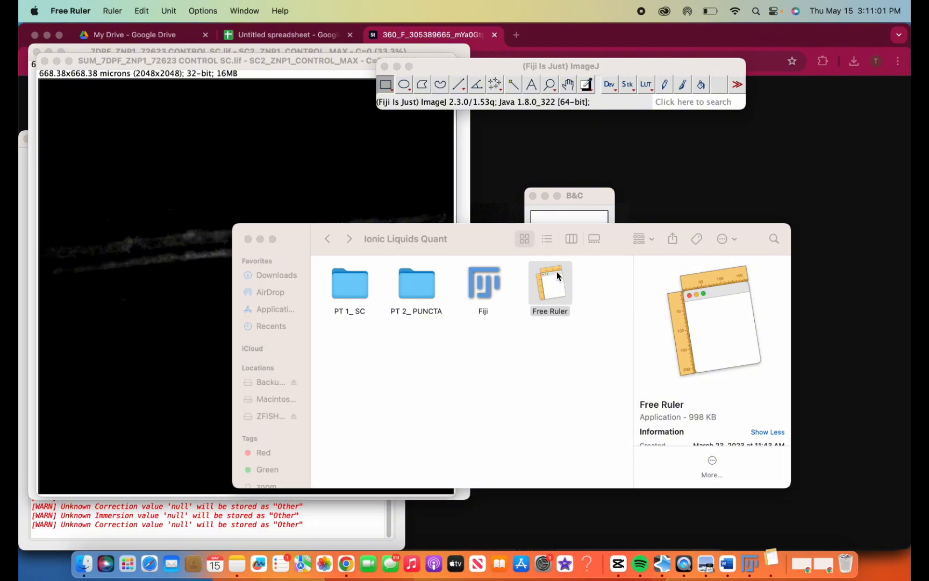
drag(416, 141, 110, 124)
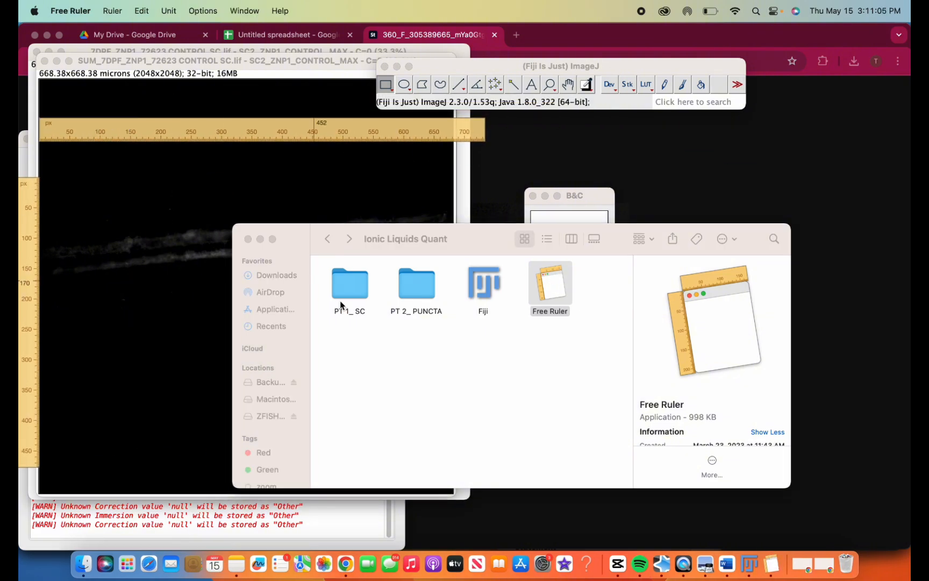
drag(383, 254, 617, 336)
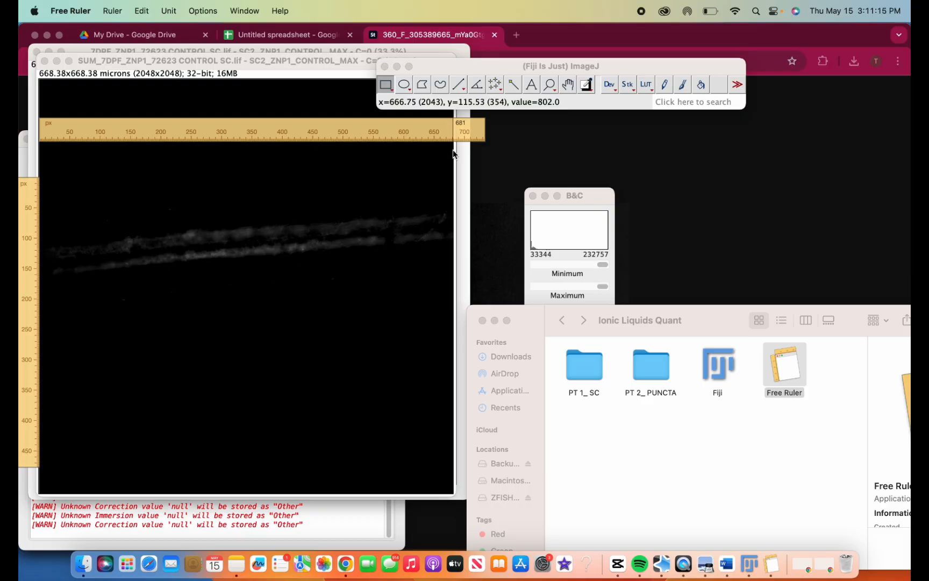
Step: Calculate 680/5 with a Google search in a new Chrome tab and return to the black image tab
click(517, 35)
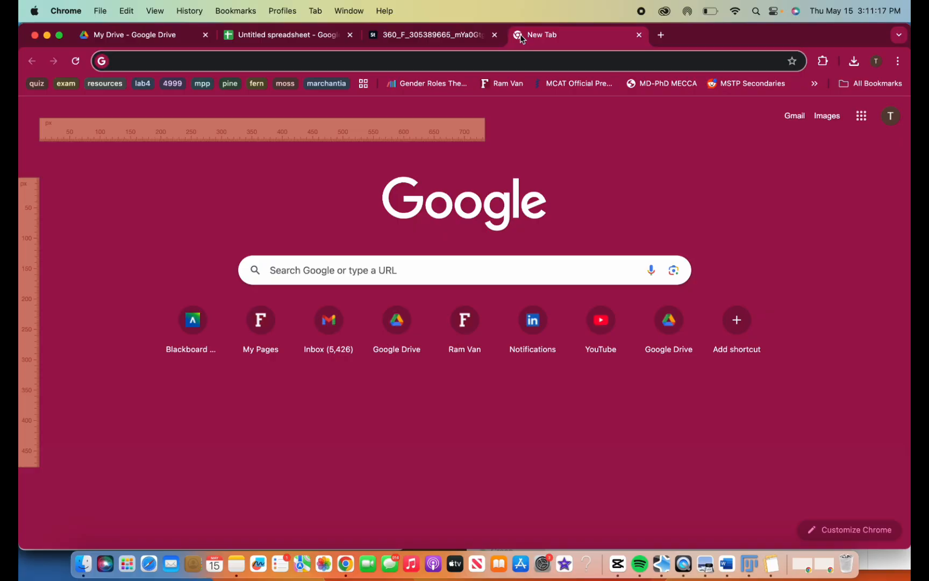
text(680/5)
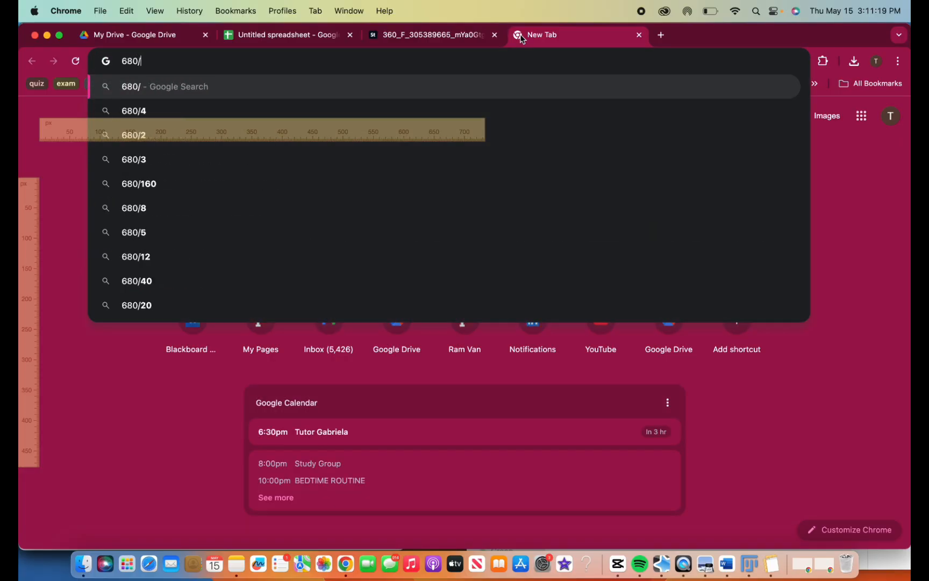
key(Return)
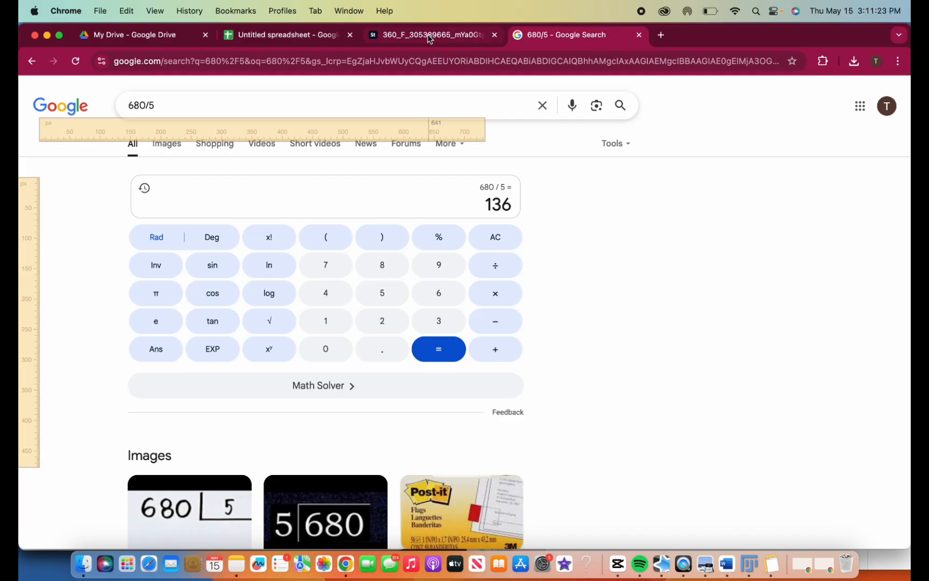
click(378, 33)
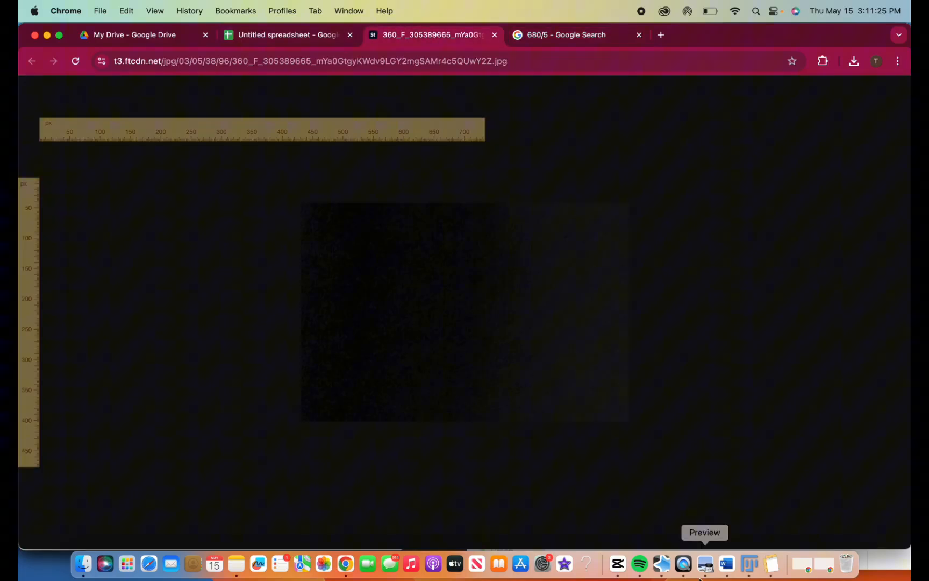
Step: Paint four short vertical division marks above the spinal cord on the SUM image in Fiji with the Paintbrush, about every 136 px along the ruler
click(750, 564)
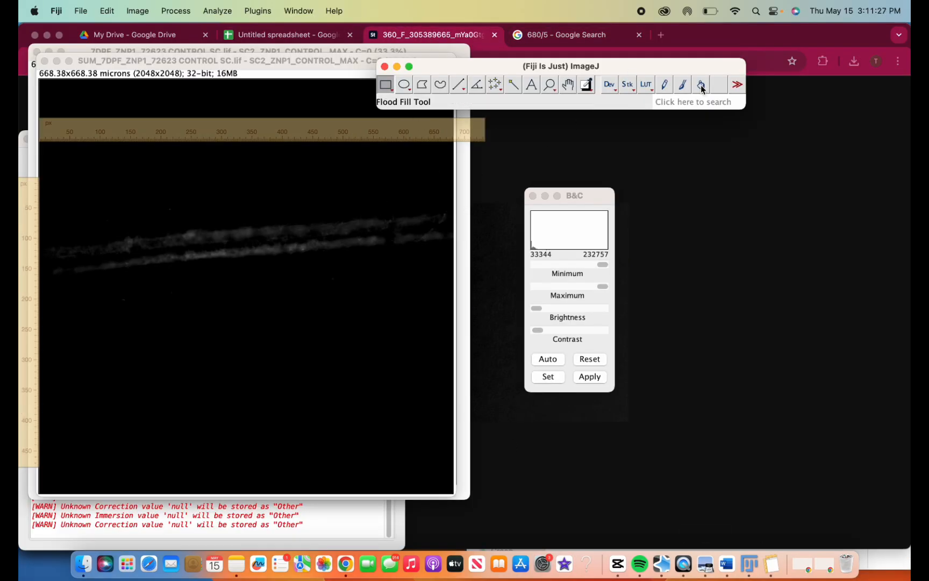
click(682, 84)
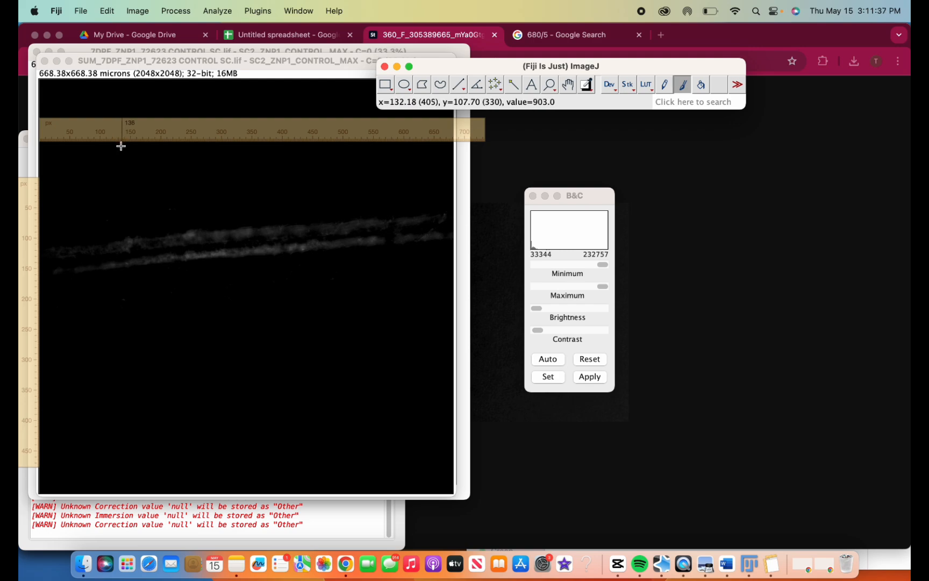
drag(121, 146, 120, 197)
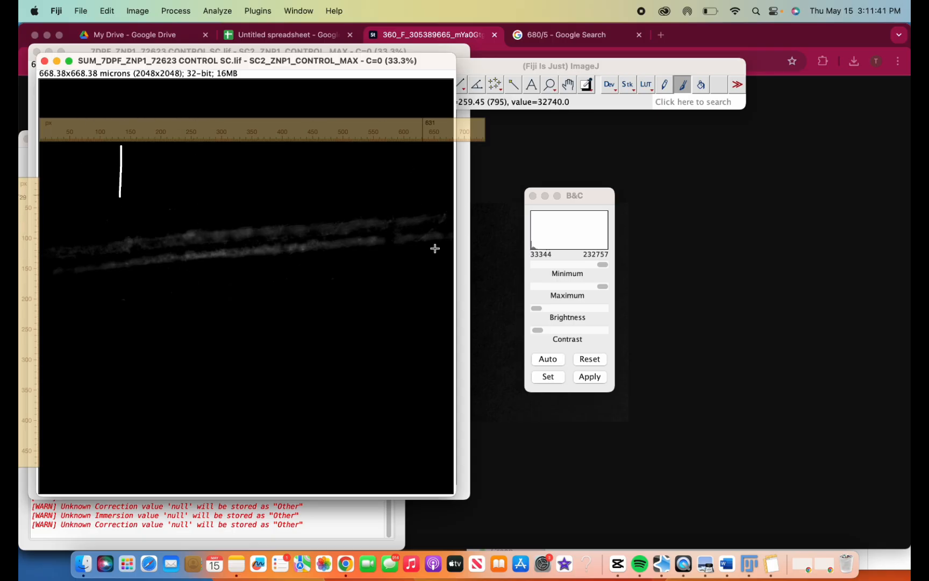
drag(202, 145, 203, 187)
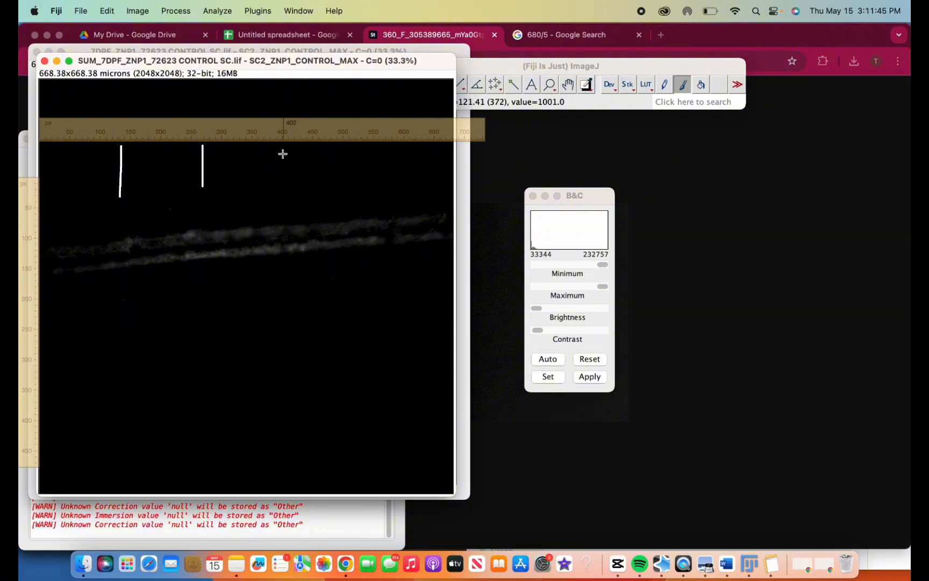
drag(278, 149, 277, 187)
drag(361, 157, 361, 186)
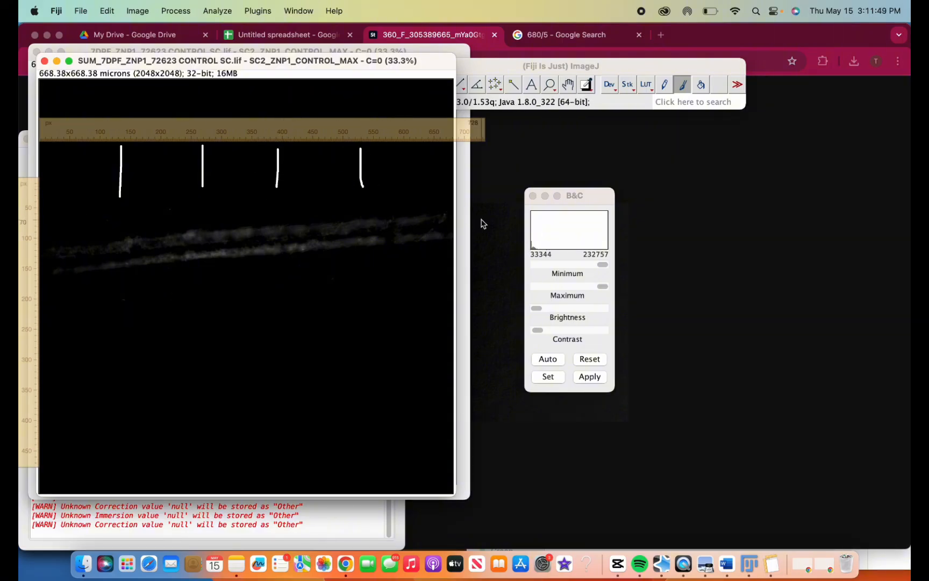
Step: Review the placement of the five data and five background areas in Image (1)-1.jpg from the PT 1_ SC folder, and close it
click(461, 50)
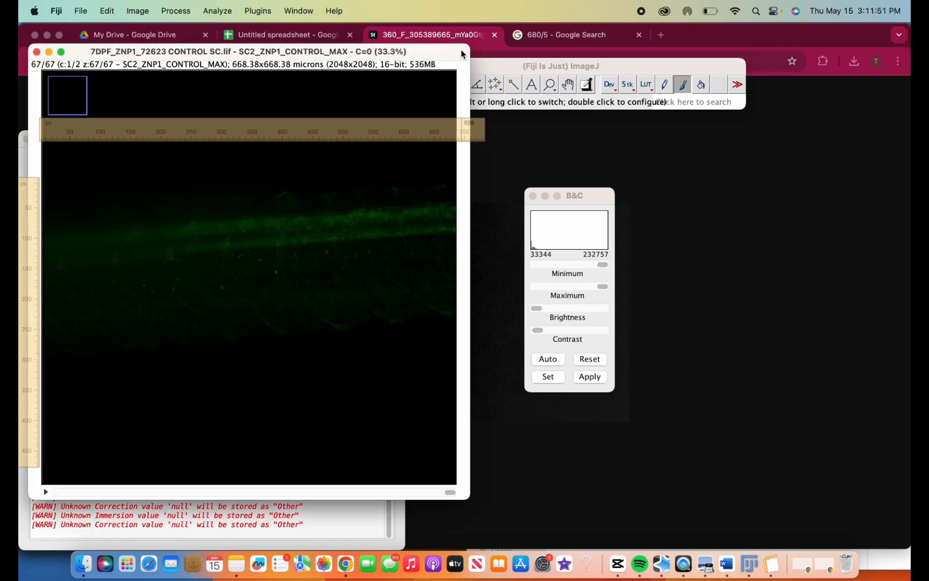
click(83, 564)
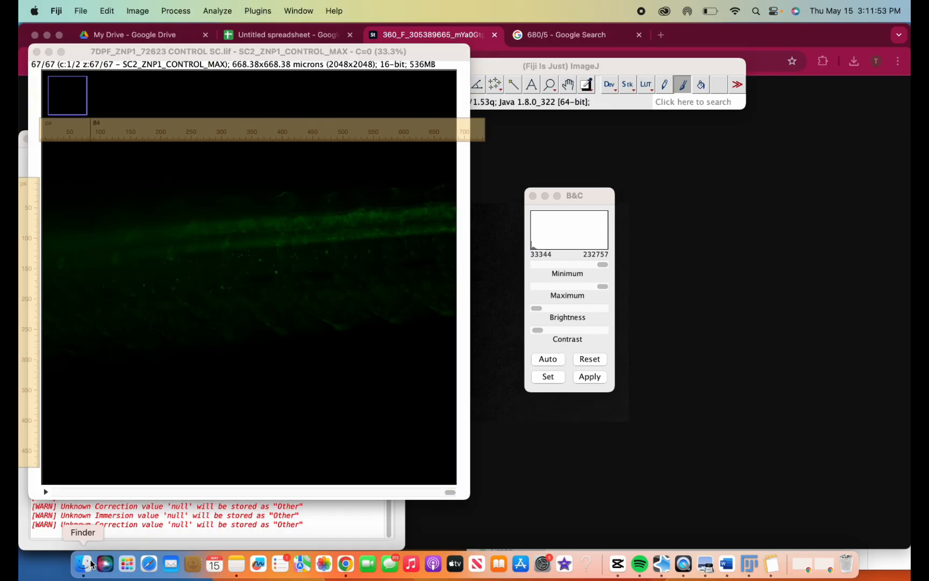
double_click(586, 371)
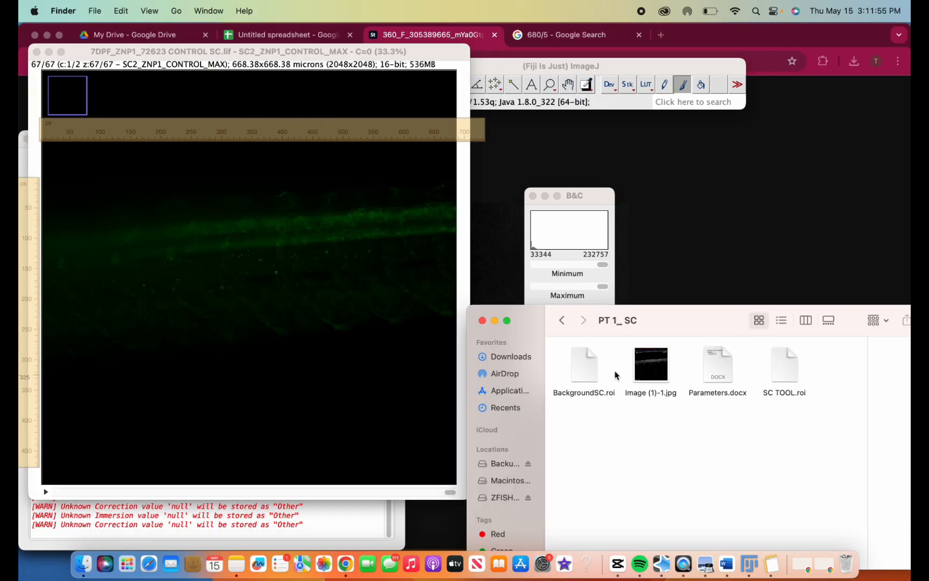
double_click(638, 356)
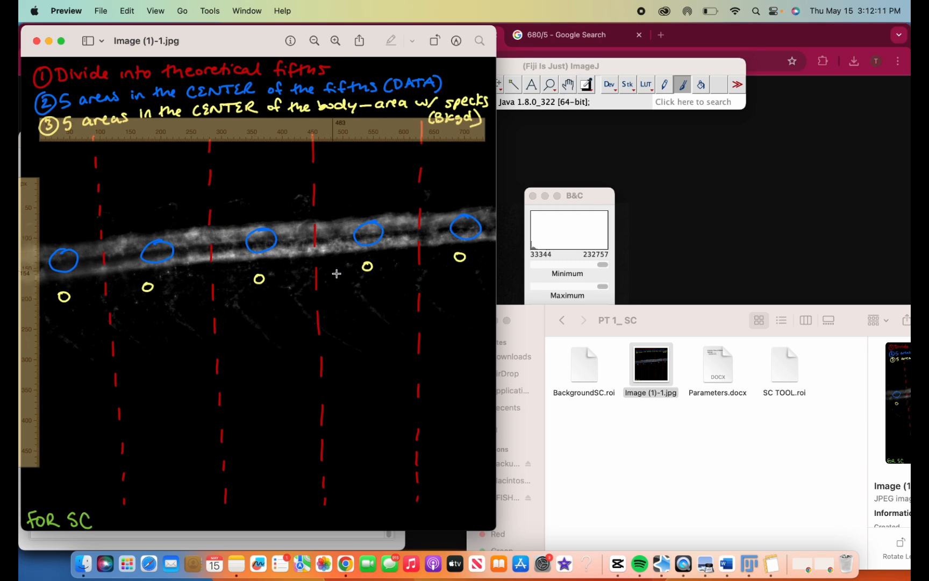
click(36, 42)
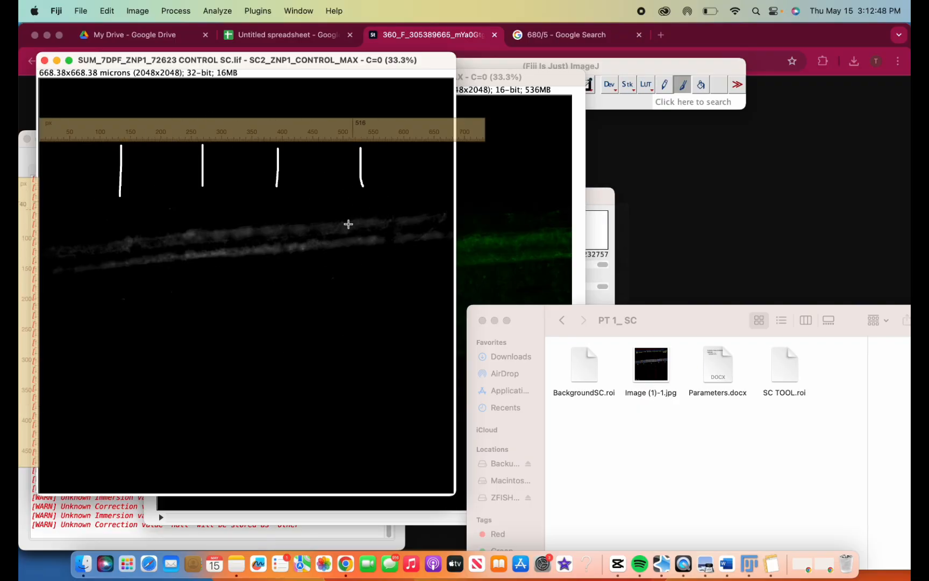
Step: Open the ROI Manager in Fiji and place its window beside the SUM image
click(218, 9)
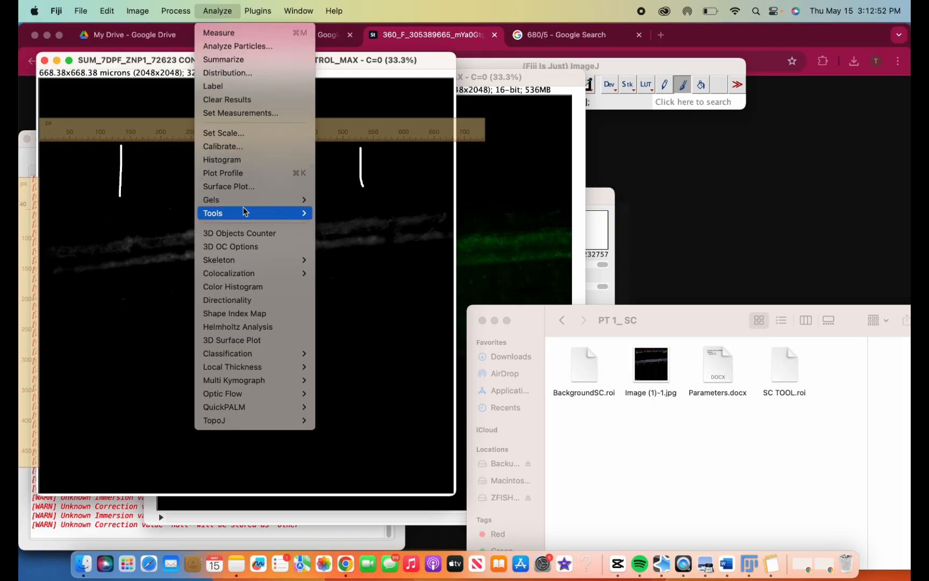
mouse_move(245, 217)
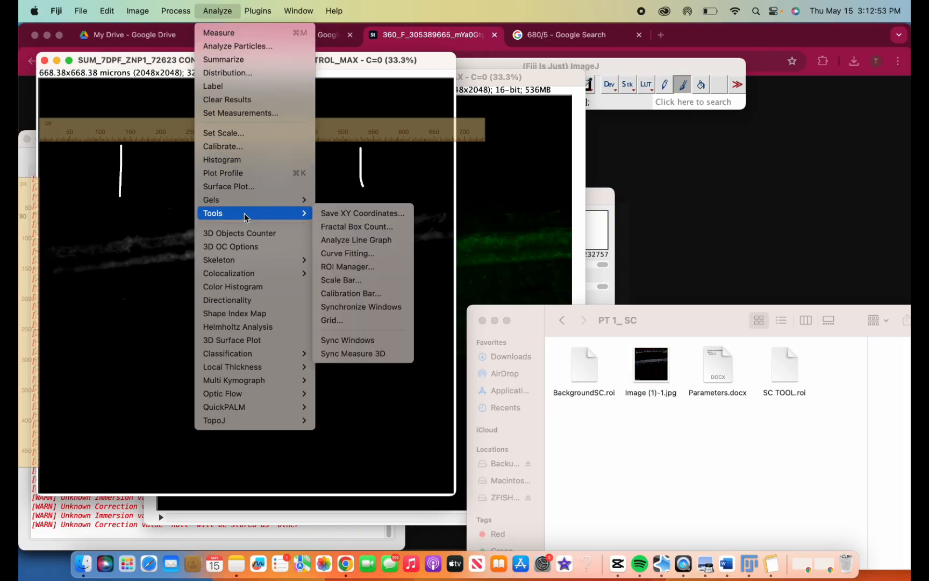
click(348, 268)
drag(514, 107, 616, 92)
Step: Load SC TOOL.roi and BackgroundSC.roi from the PT 1_ SC folder into the ROI Manager and show the SC 2.0 selection on the SUM image
click(626, 257)
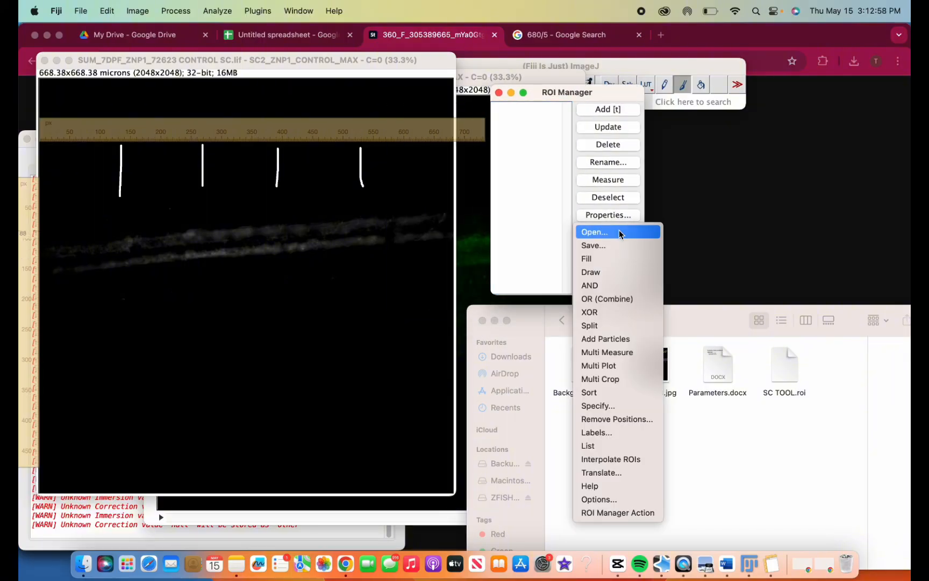
click(620, 232)
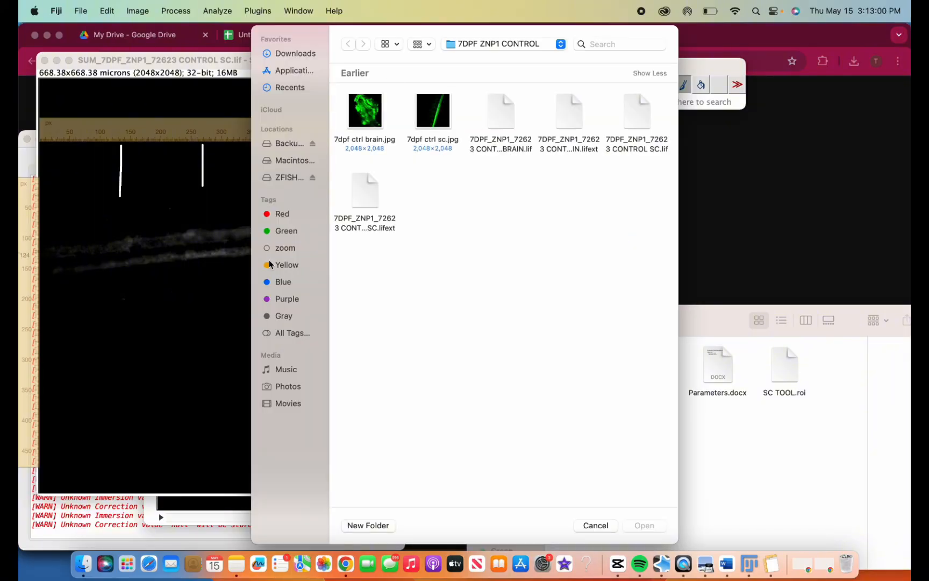
click(299, 177)
double_click(366, 114)
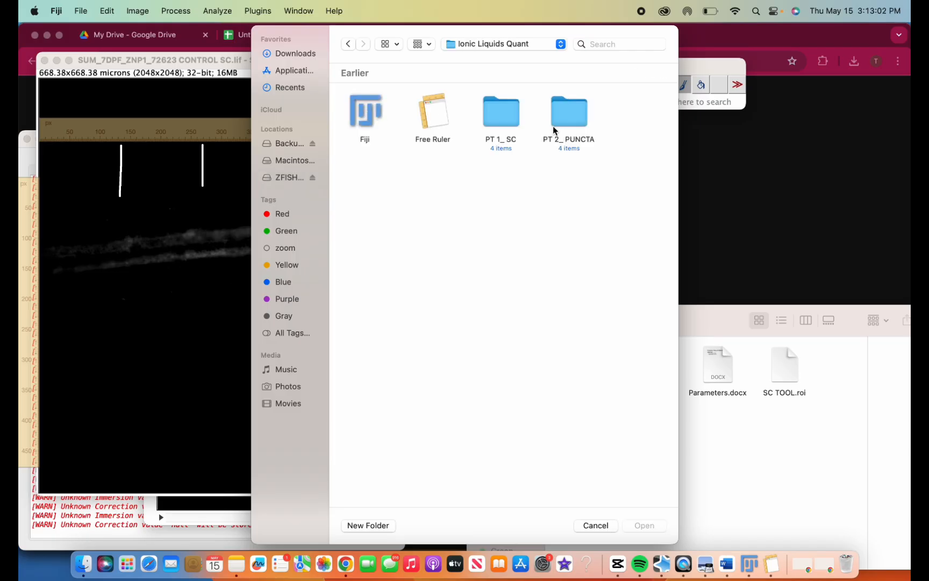
double_click(501, 114)
double_click(561, 115)
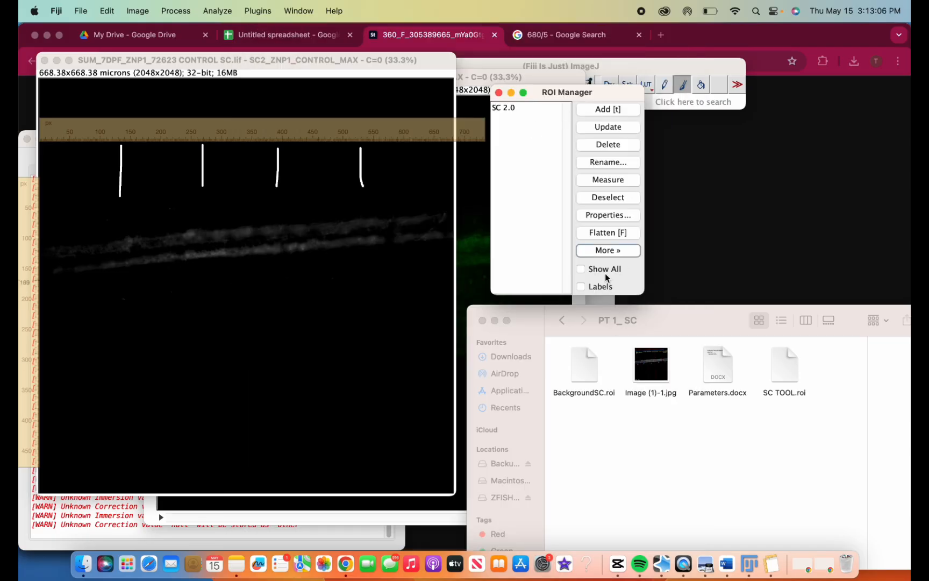
click(606, 250)
click(592, 232)
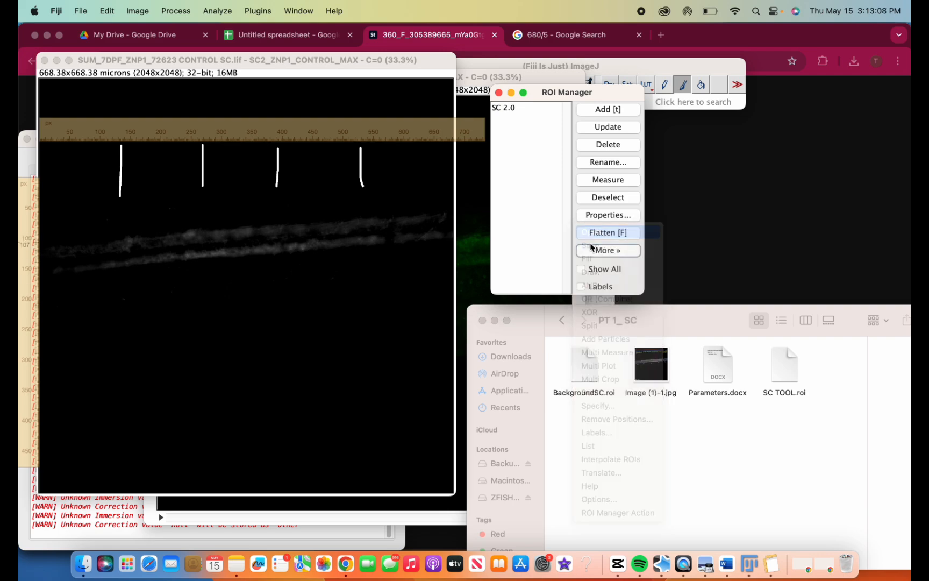
double_click(369, 116)
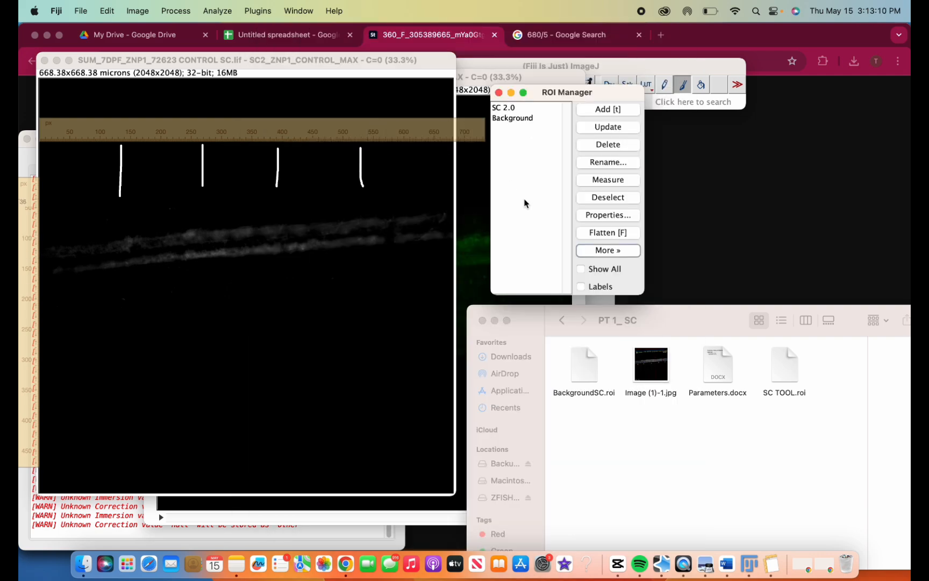
click(512, 109)
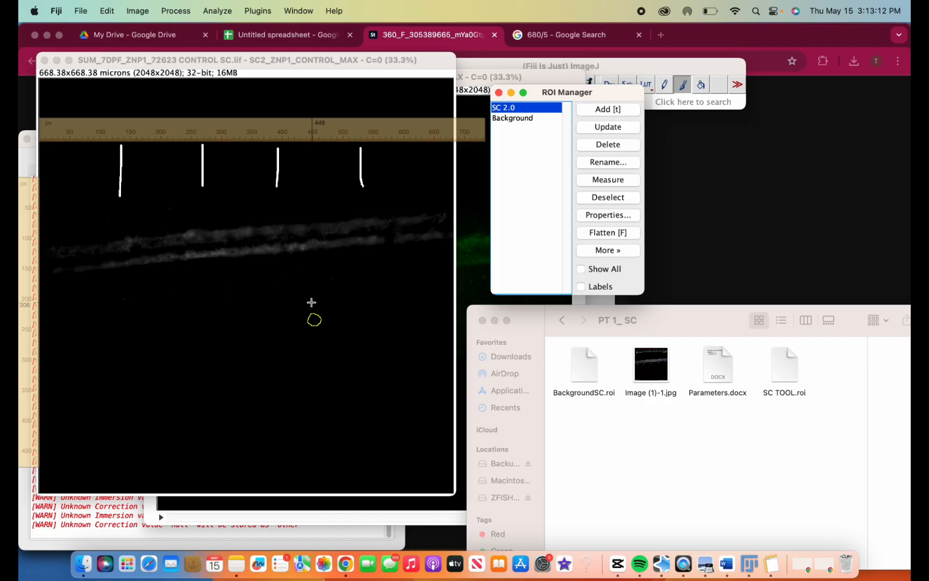
click(597, 65)
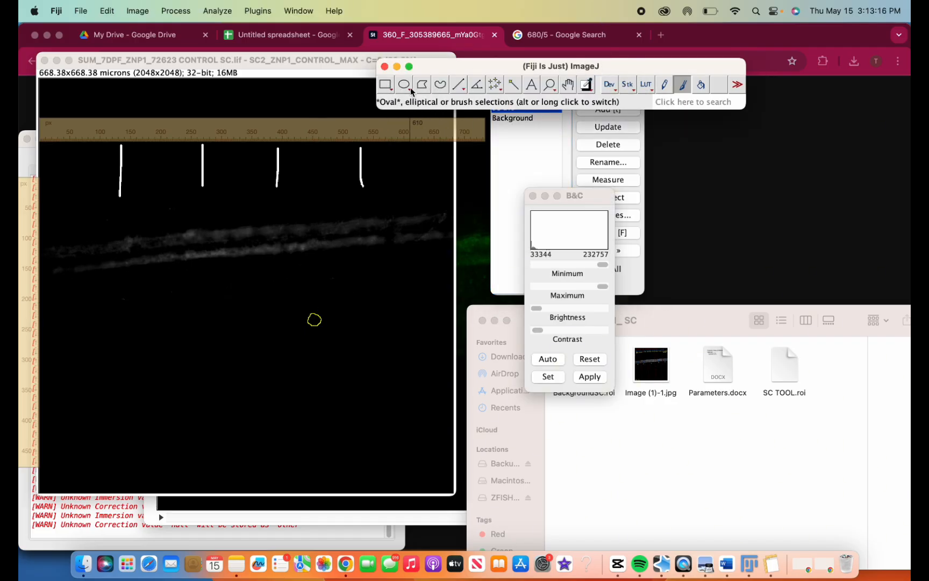
click(401, 289)
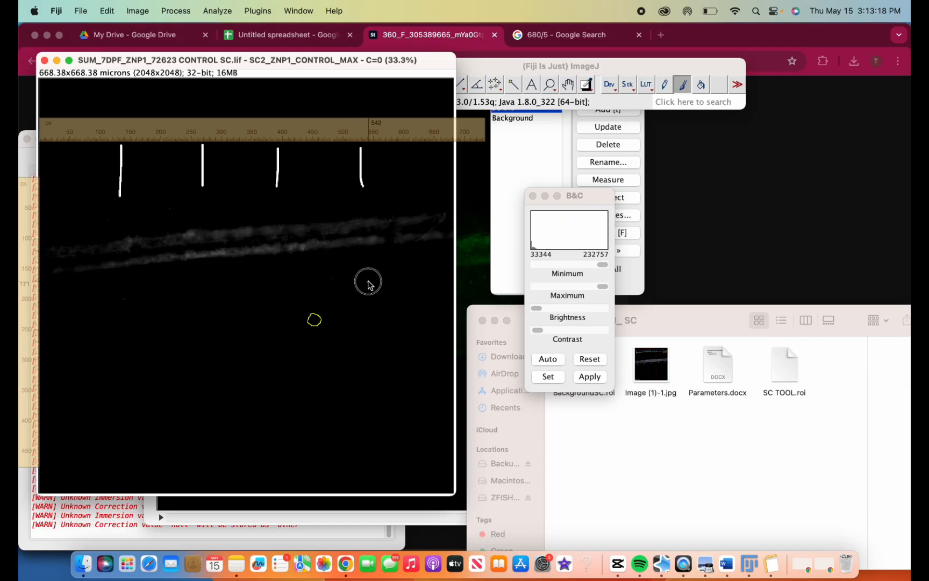
drag(368, 281, 391, 318)
key(super+z)
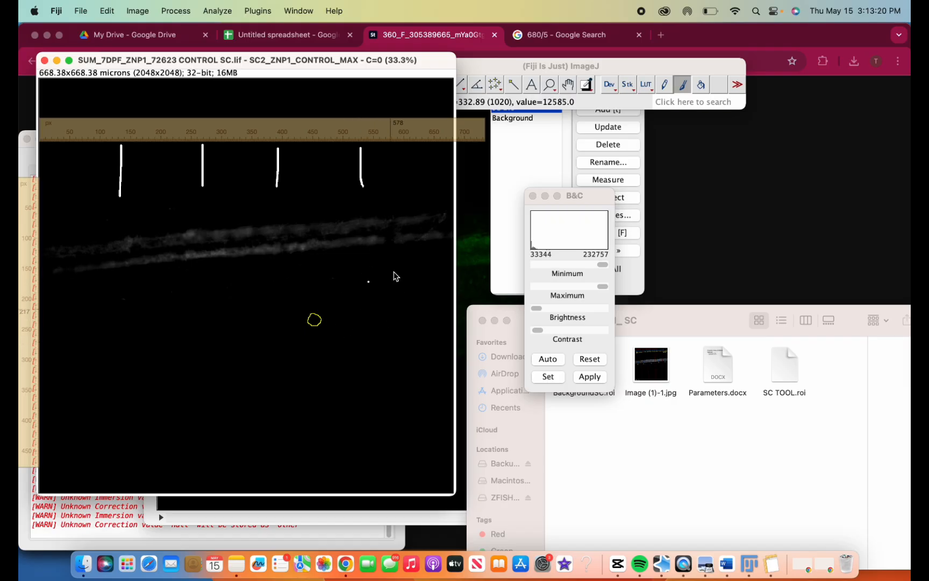
Step: With the Rectangle tool active, move the SC 2.0 selection onto the spinal cord in the first section and measure it, keeping the Results window beside the image
click(462, 71)
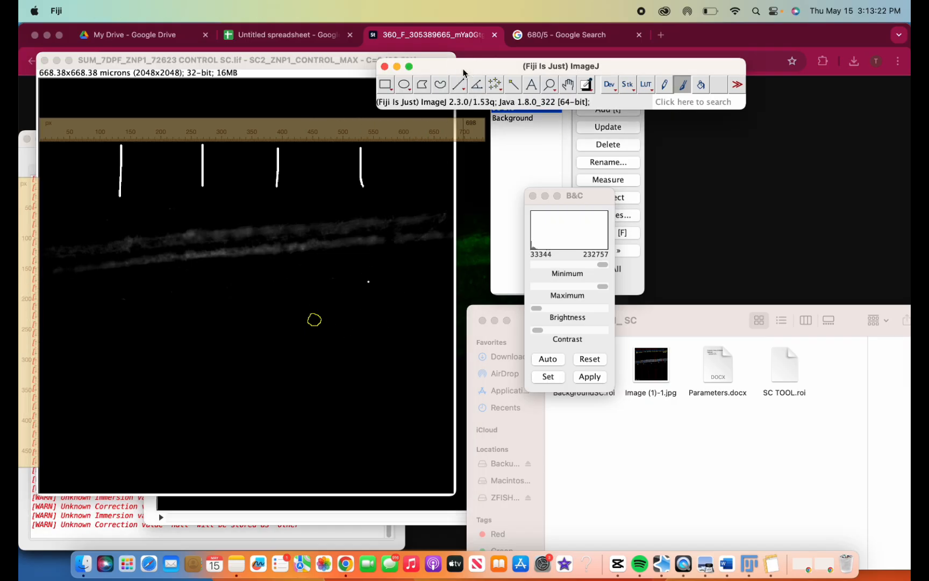
click(388, 87)
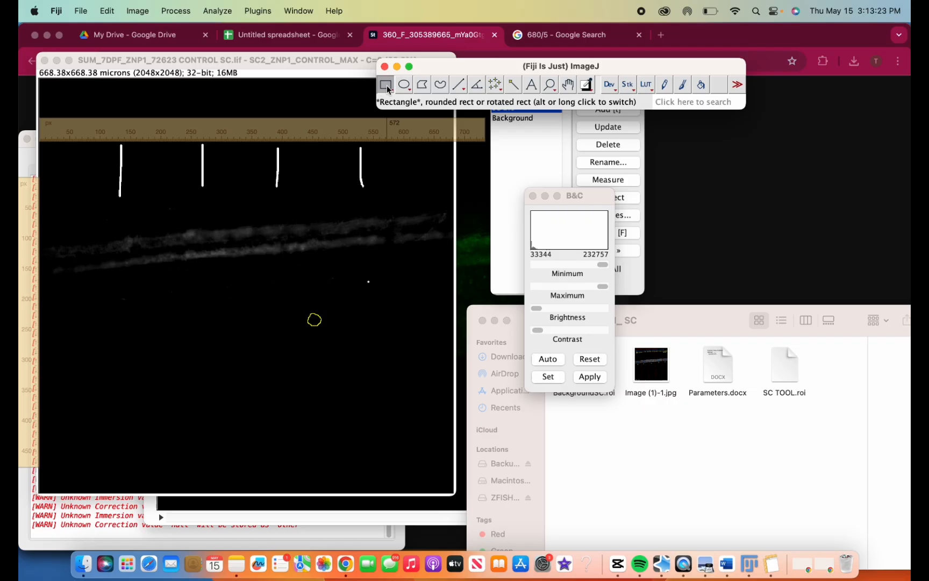
click(314, 326)
mouse_move(314, 323)
mouse_down()
mouse_move(334, 288)
mouse_move(303, 328)
mouse_move(259, 318)
mouse_move(79, 219)
mouse_move(80, 156)
mouse_move(80, 257)
mouse_up()
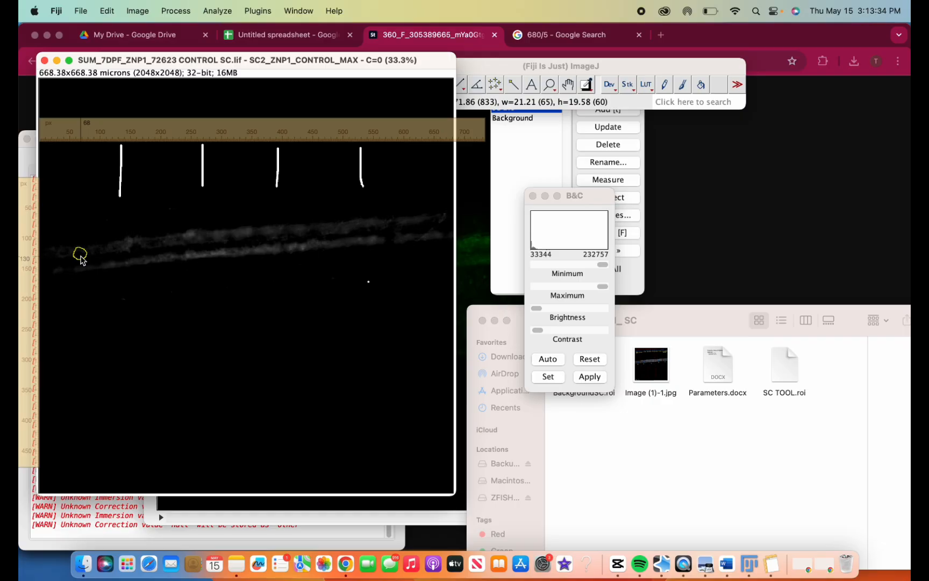
key(m)
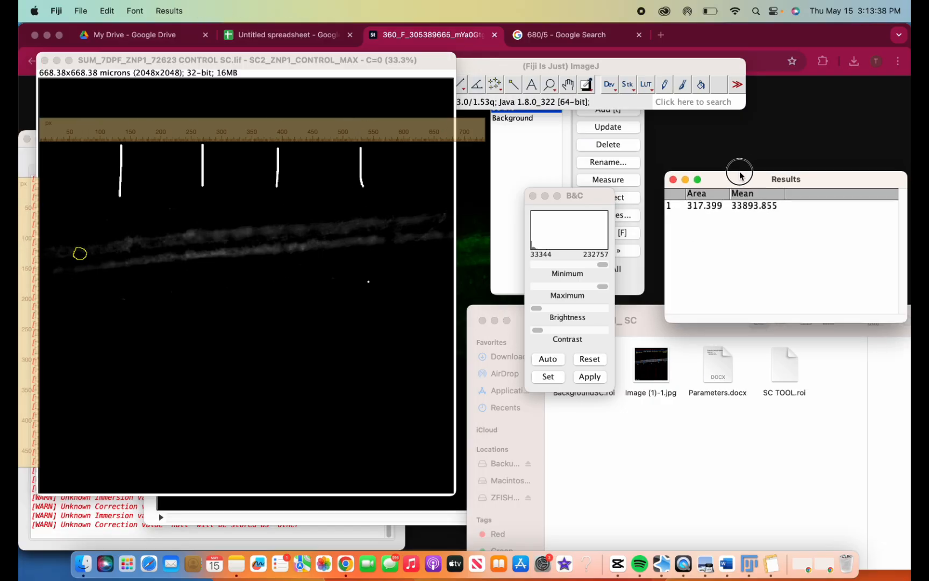
drag(741, 174, 686, 156)
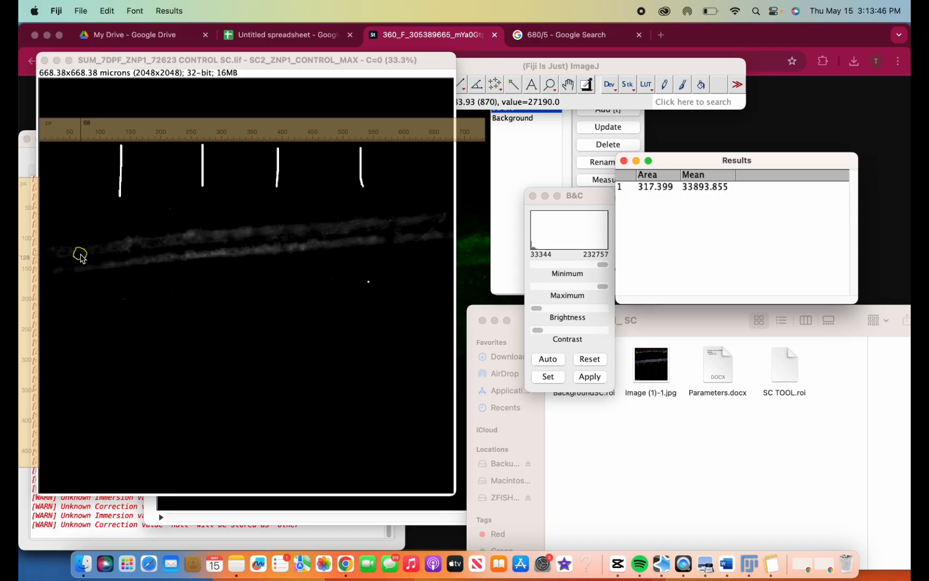
Step: Move the SC 2.0 selection along the spinal cord and measure it in each of the four remaining sections
drag(80, 257, 412, 225)
key(m)
key(m)
key(m)
key(m)
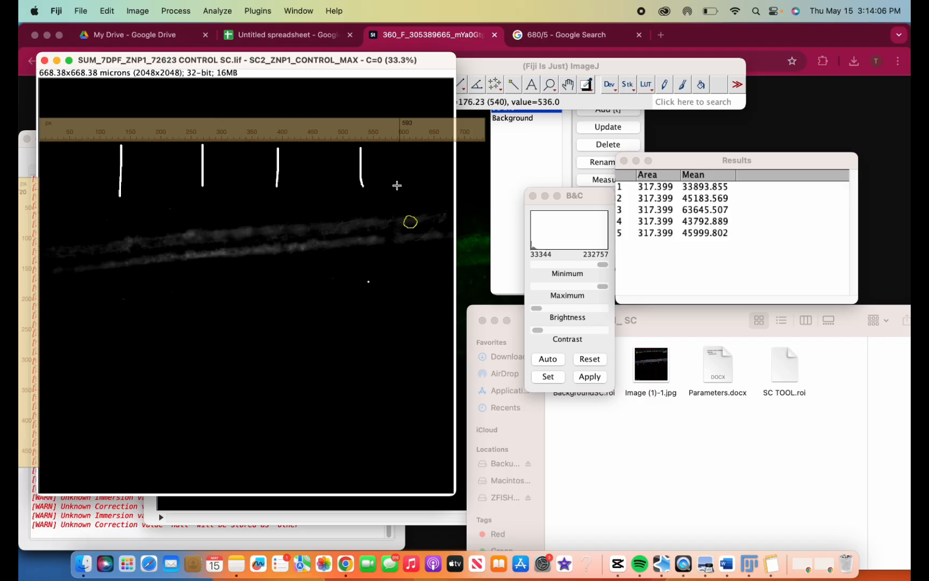
Step: Copy the five spinal cord measurements from the Results table and paste them into the untitled Google spreadsheet starting at cell B3
click(665, 188)
drag(663, 189, 664, 241)
key(super+c)
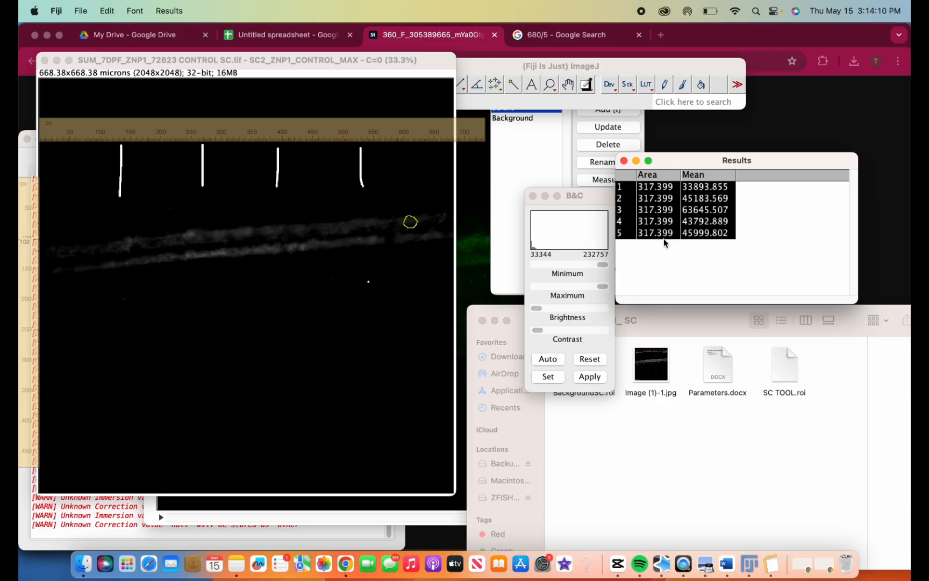
click(326, 35)
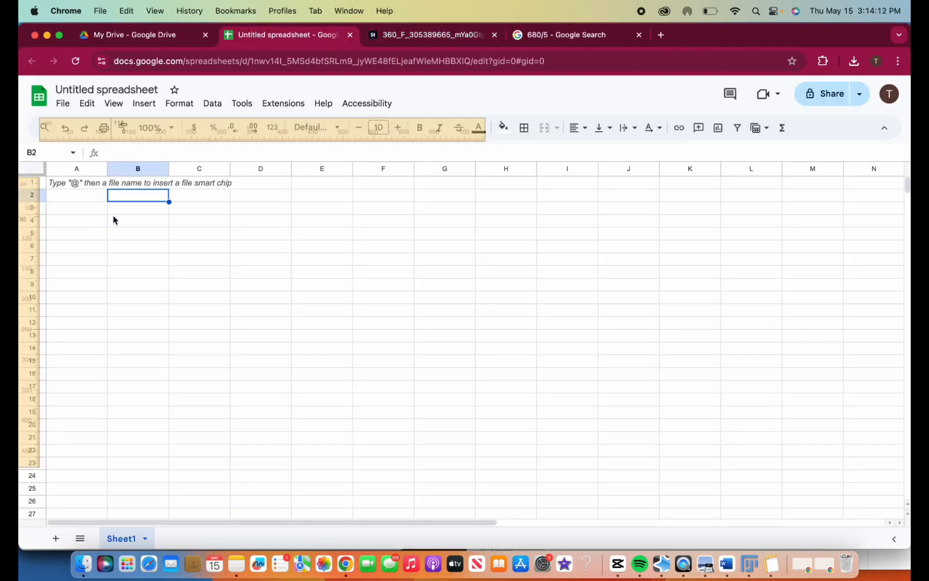
click(123, 217)
key(super+v)
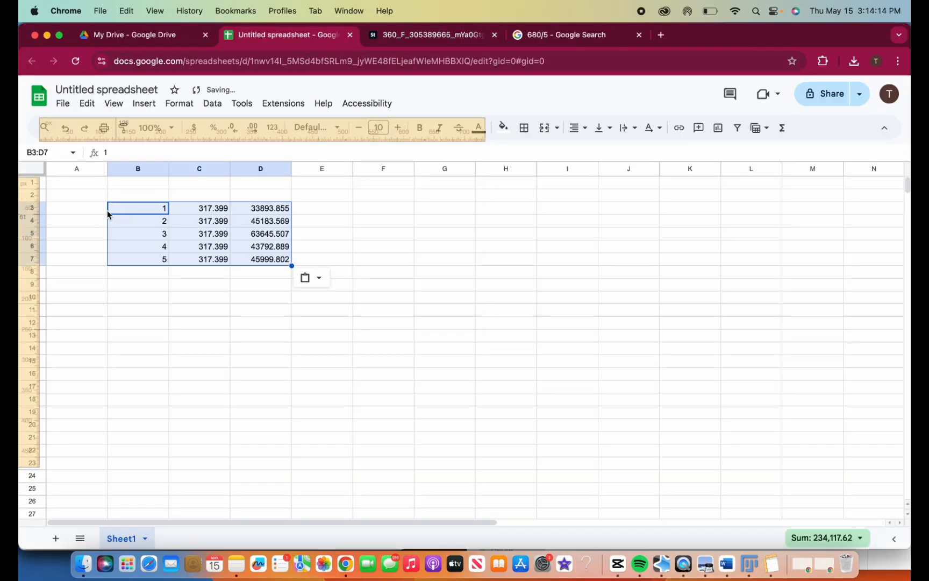
Step: Label the pasted measurement rows SC1 in cell A3
click(83, 209)
text(SC1)
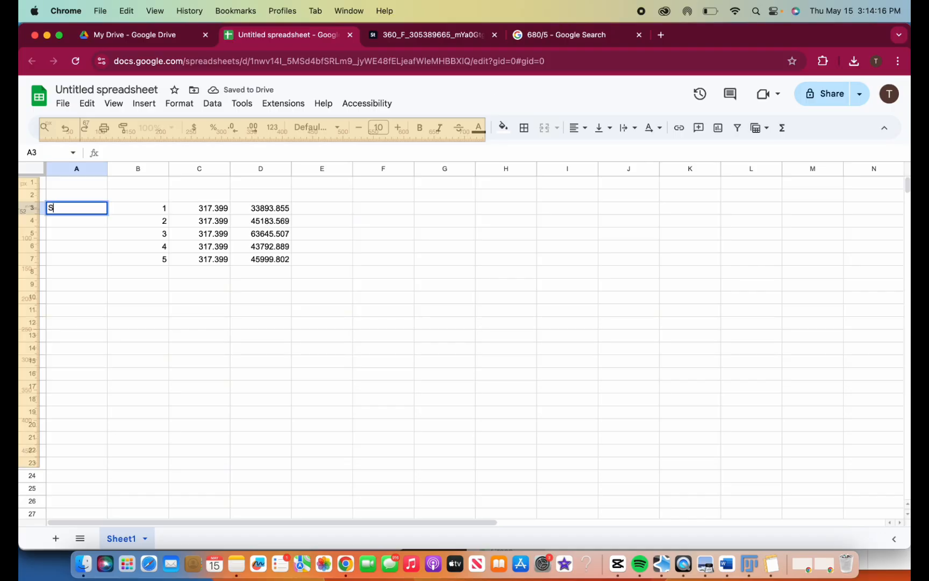
click(104, 232)
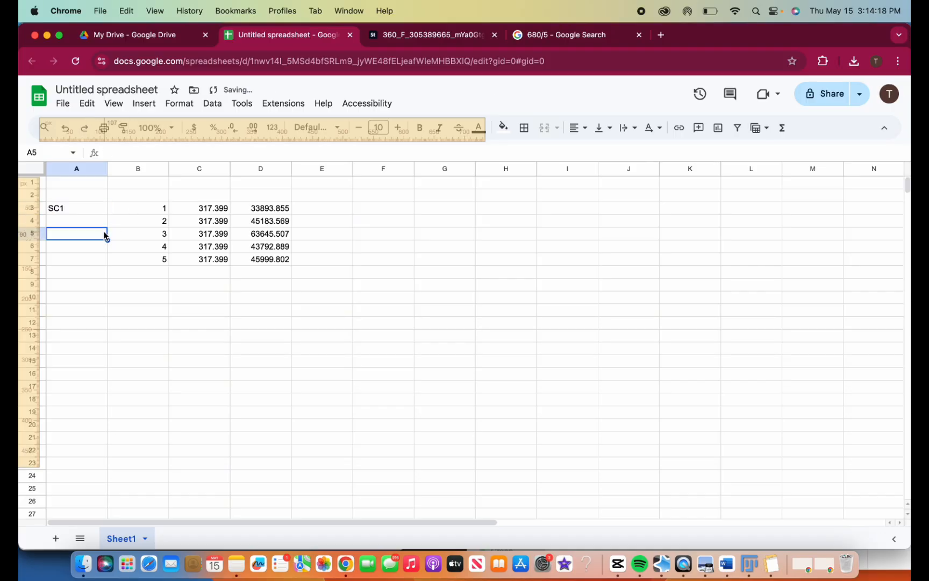
Step: Add the column headers area in C2 and mean in D2 above the pasted measurements
click(155, 186)
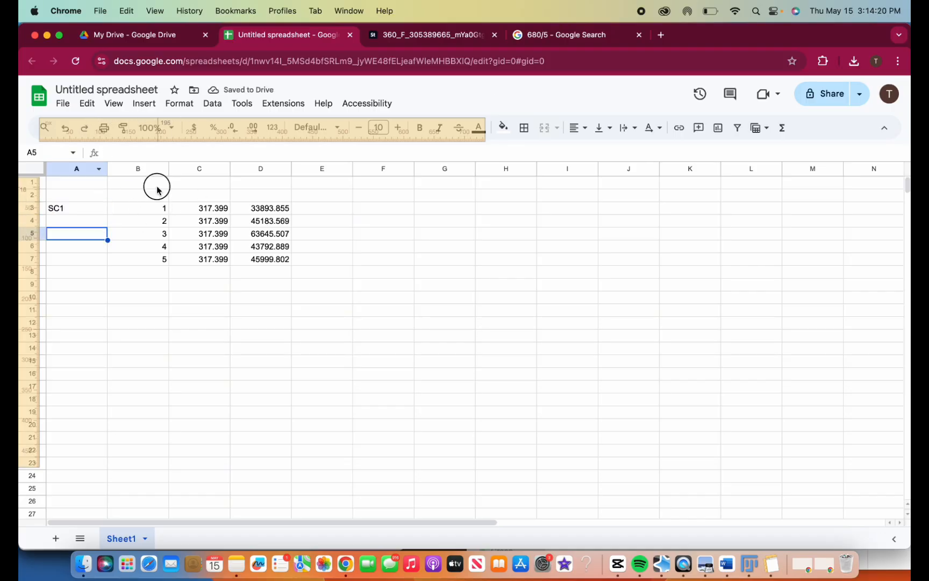
click(195, 188)
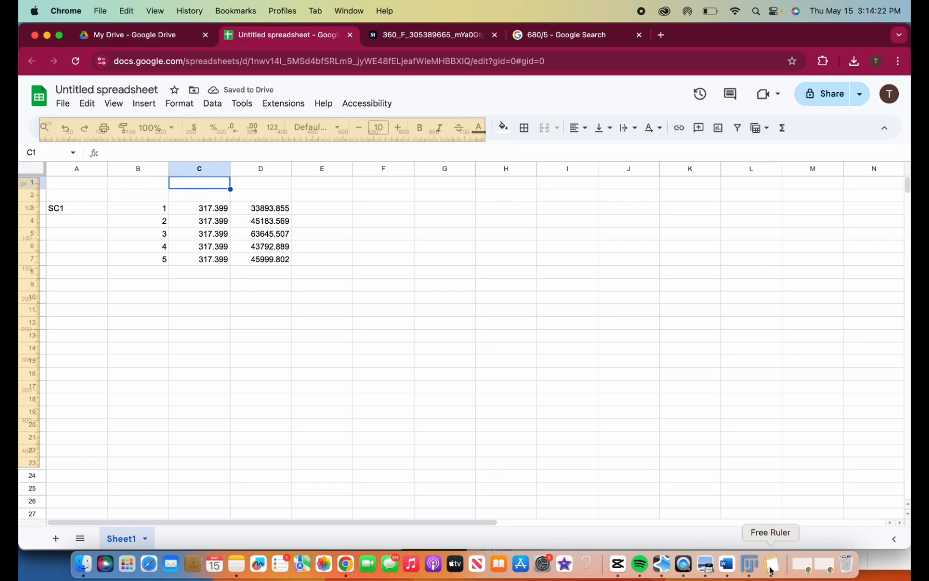
click(751, 564)
key(super+Tab)
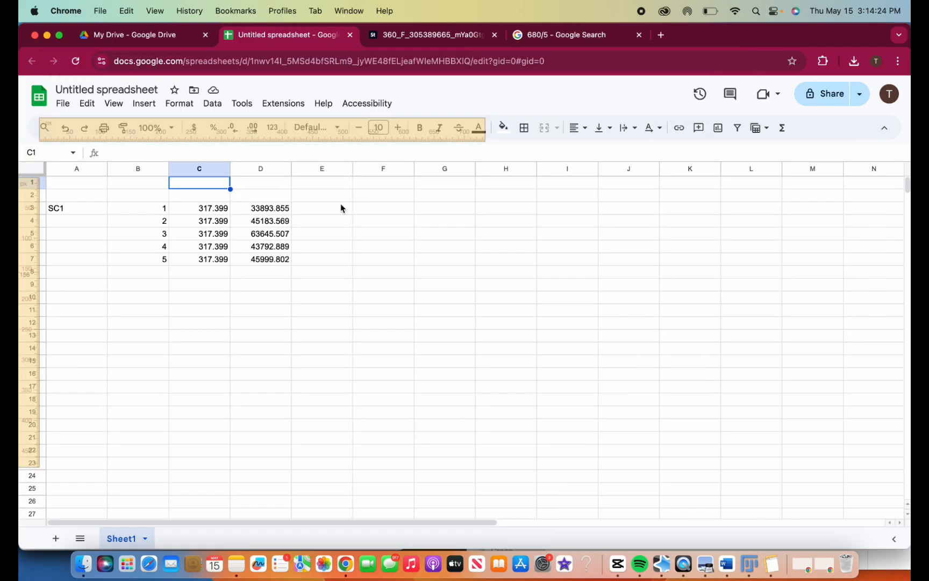
key(Down)
text(area)
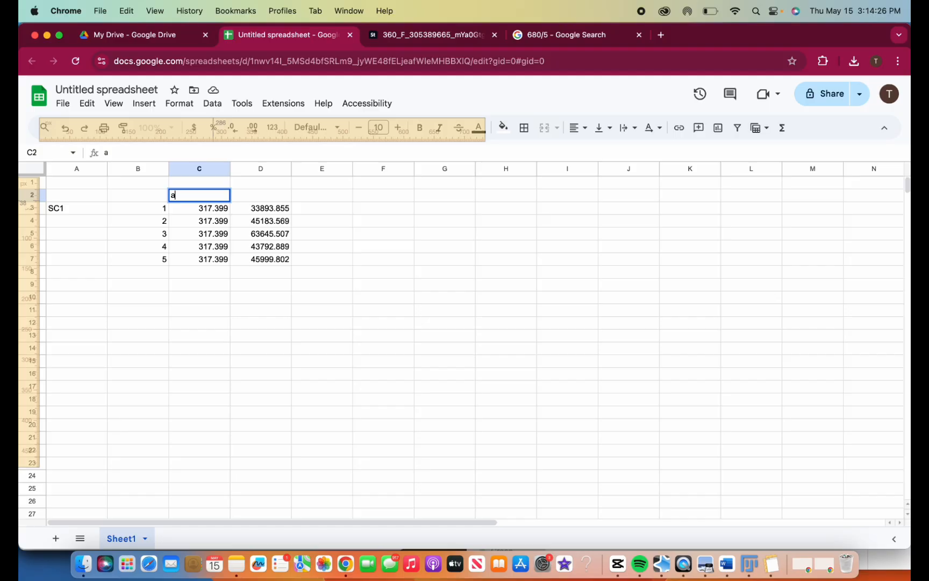
click(253, 198)
text(mean)
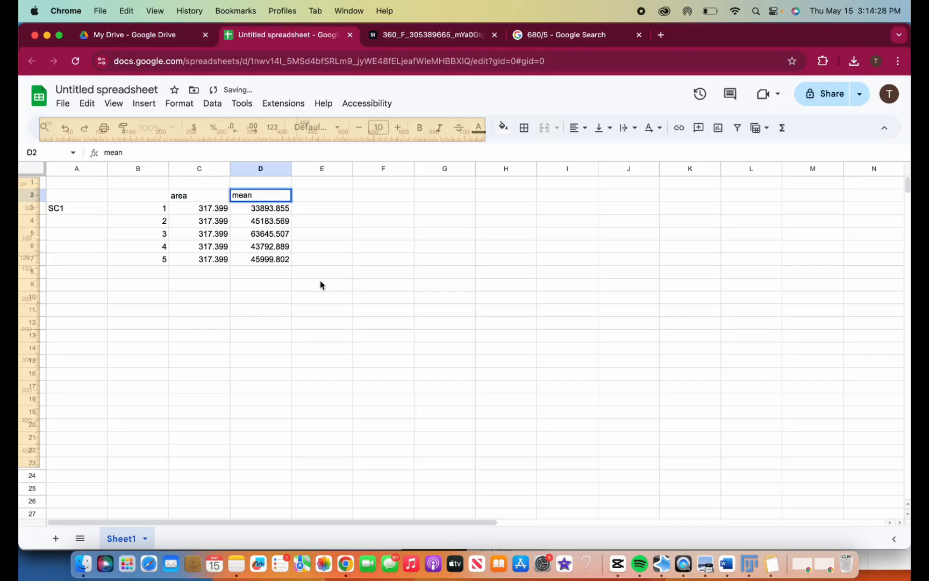
click(322, 309)
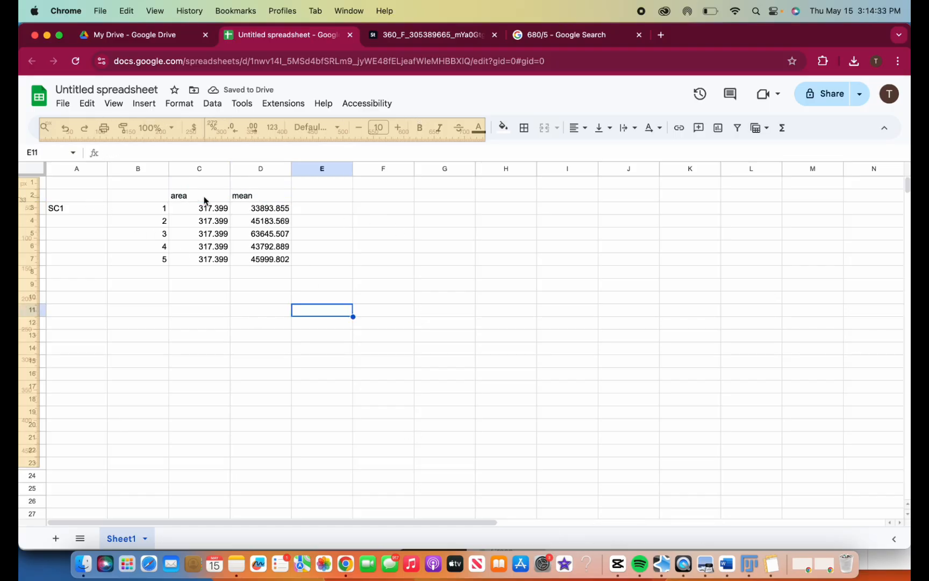
Step: Enter the label background in cell F3 beside the spinal cord measurements
click(387, 210)
text(background)
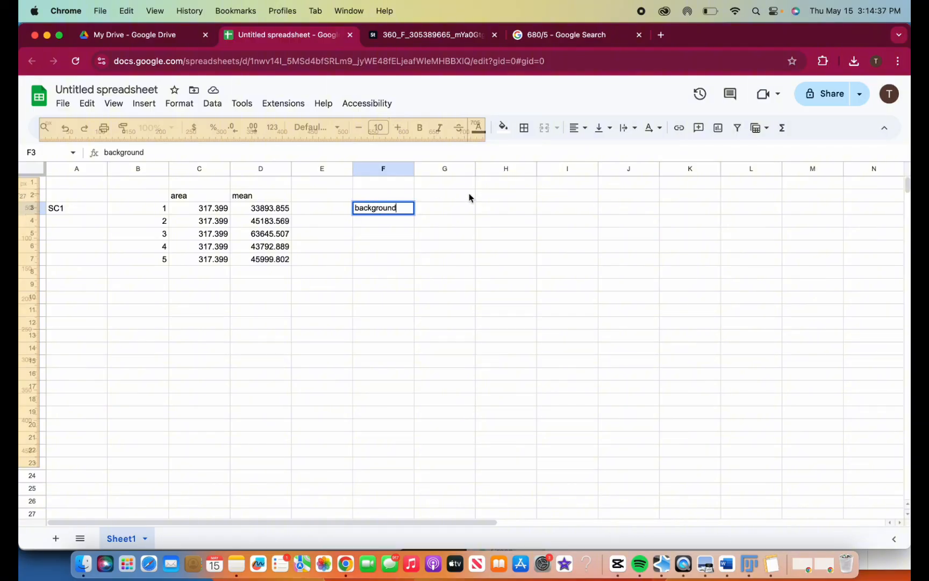
Step: Add the column headers area in H2 and mean in I2 for the background measurements
click(489, 194)
text(area)
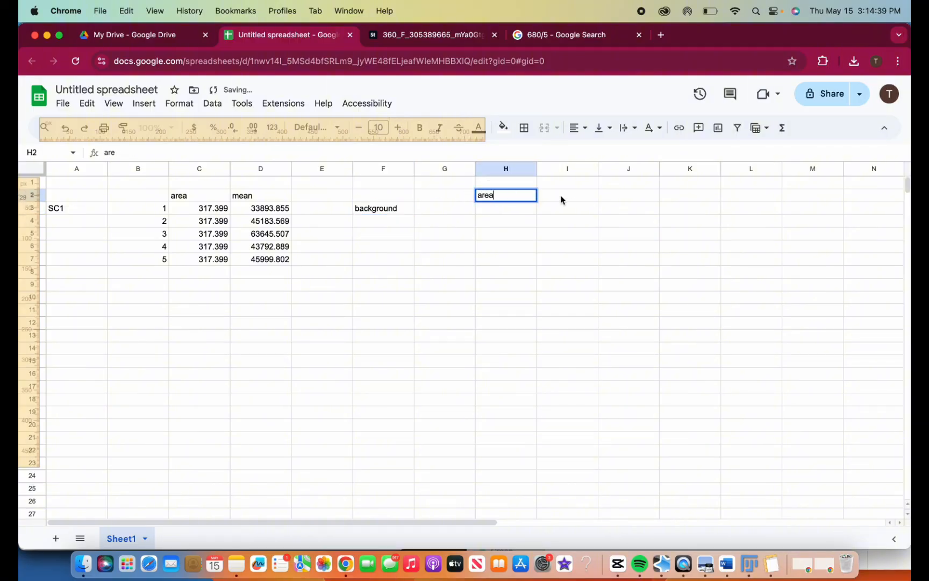
click(574, 201)
text(mean)
click(546, 245)
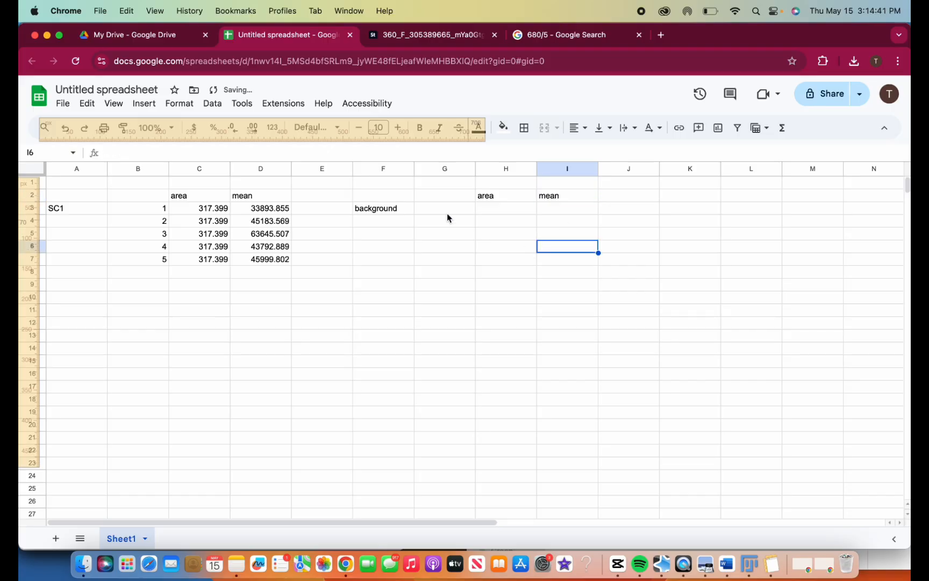
click(436, 210)
Step: Switch to Fiji and clear the five spinal cord rows from the Results table
click(750, 565)
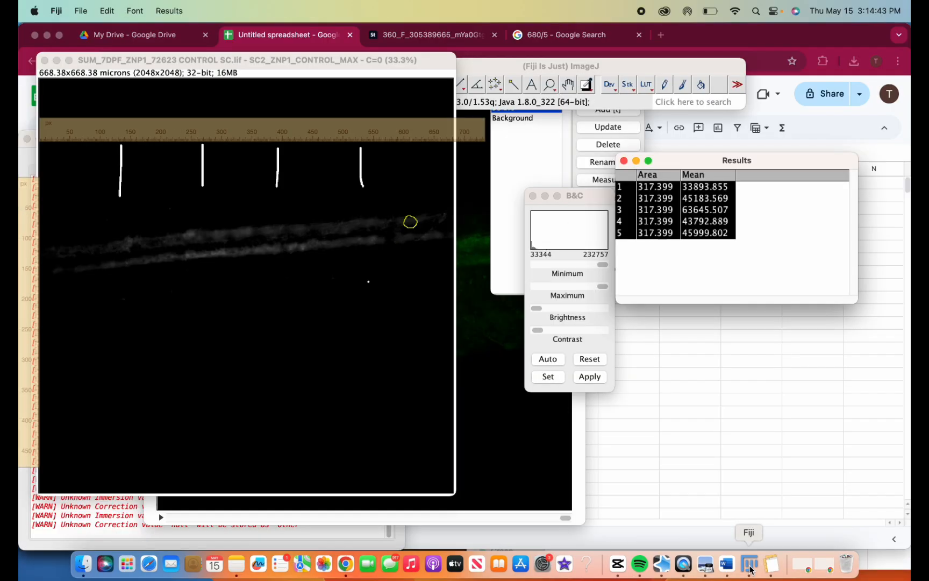
click(640, 233)
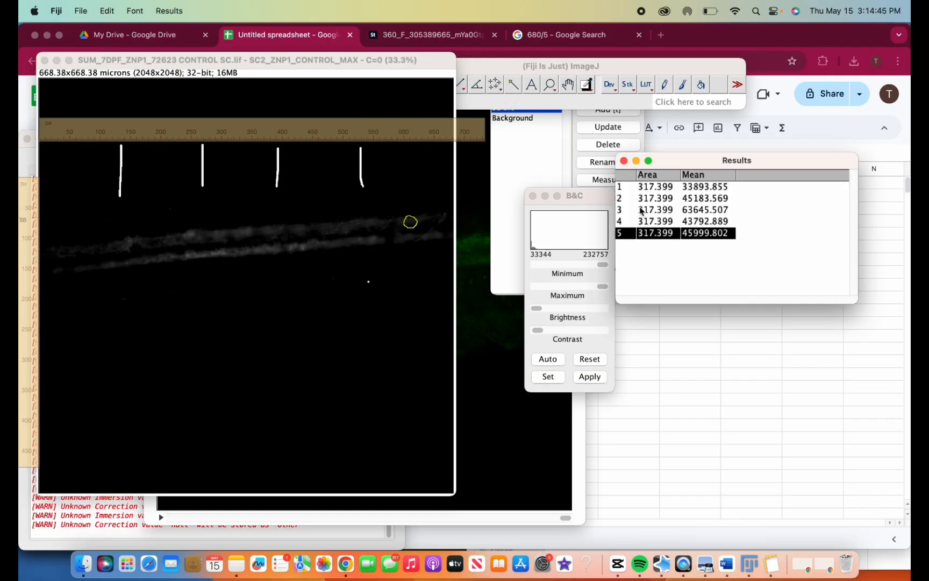
drag(645, 187, 650, 233)
key(super+x)
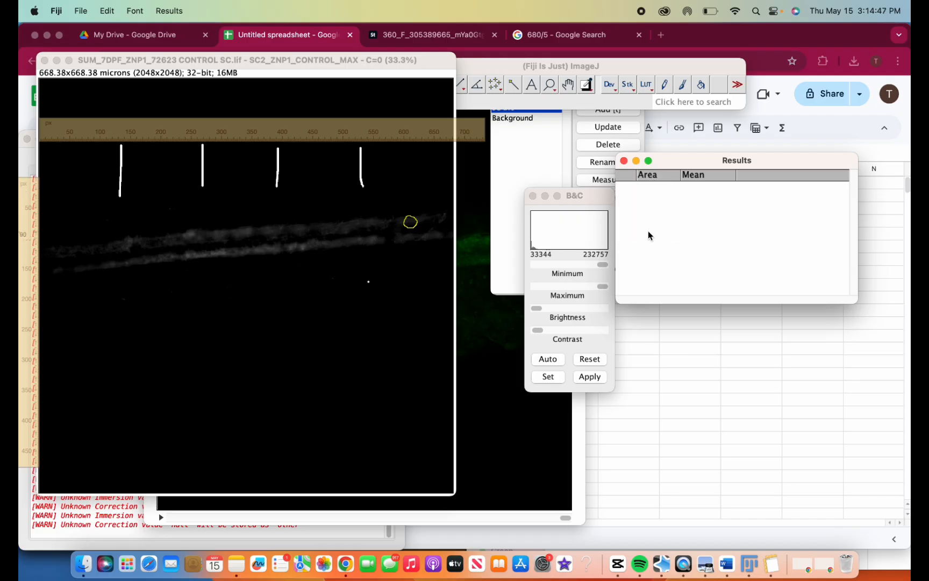
Step: Move the Background ROI below the spinal cord in the first section and brighten the image to a display maximum of about 40727
click(521, 129)
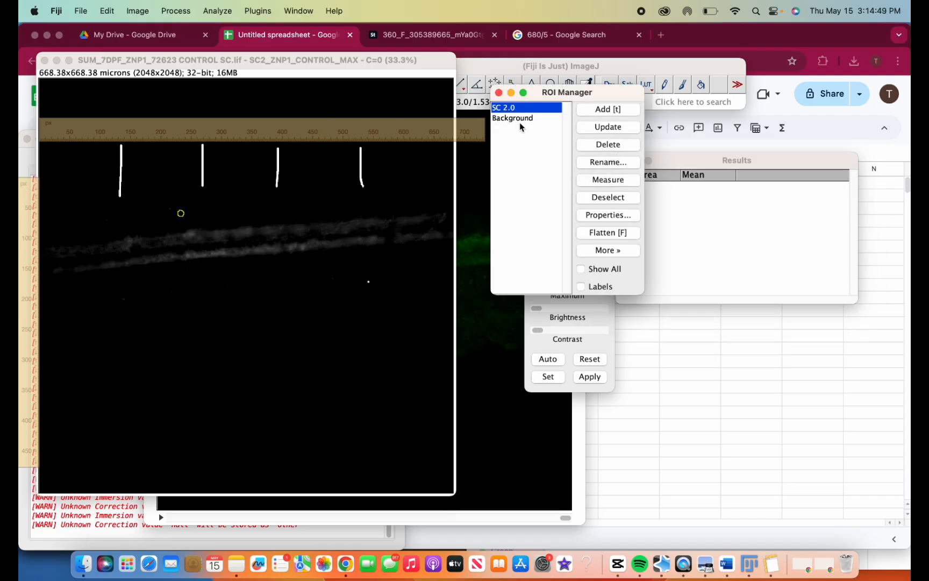
drag(181, 213, 91, 287)
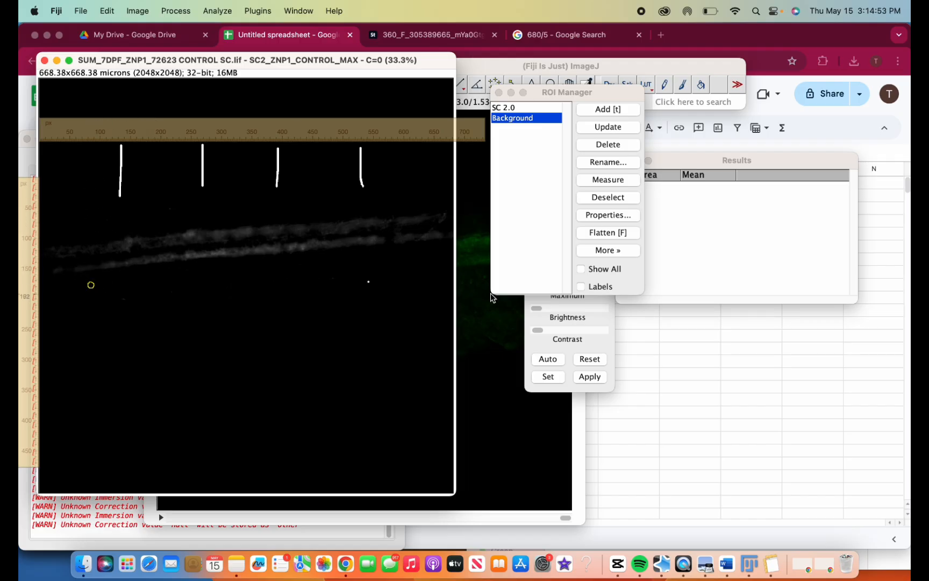
click(562, 325)
click(589, 359)
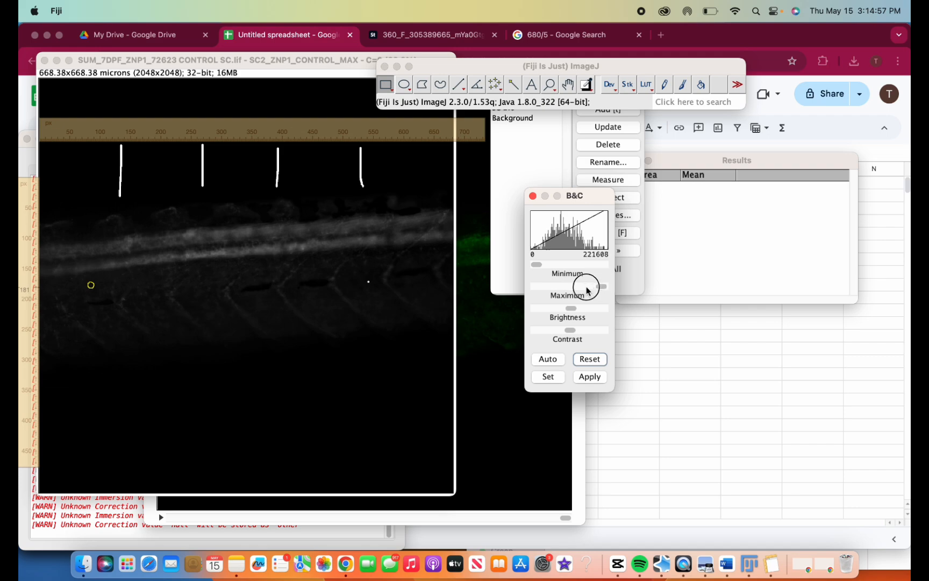
drag(586, 290, 544, 291)
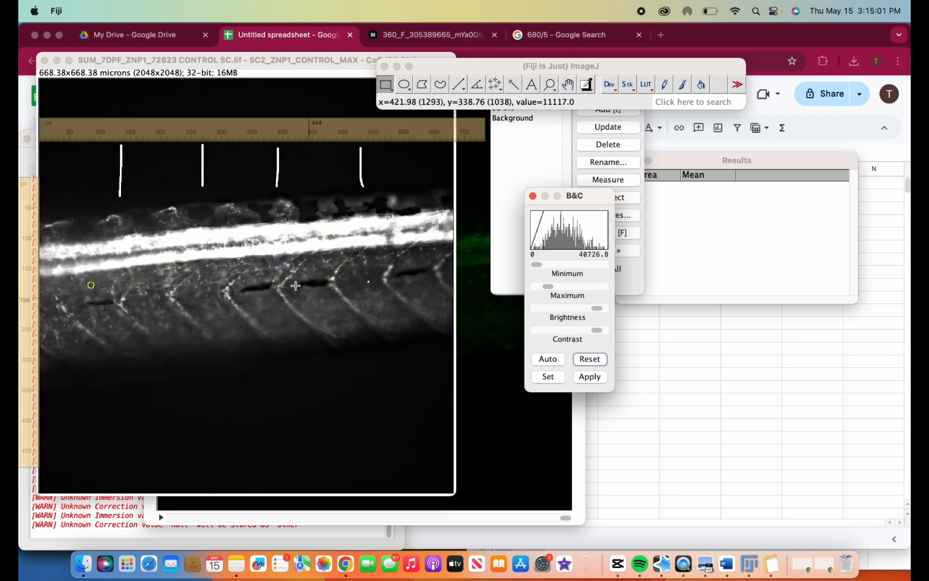
Step: Try the Background ROI at several spots around the tissue and settle it just below the spinal cord in the first section
drag(91, 285, 306, 268)
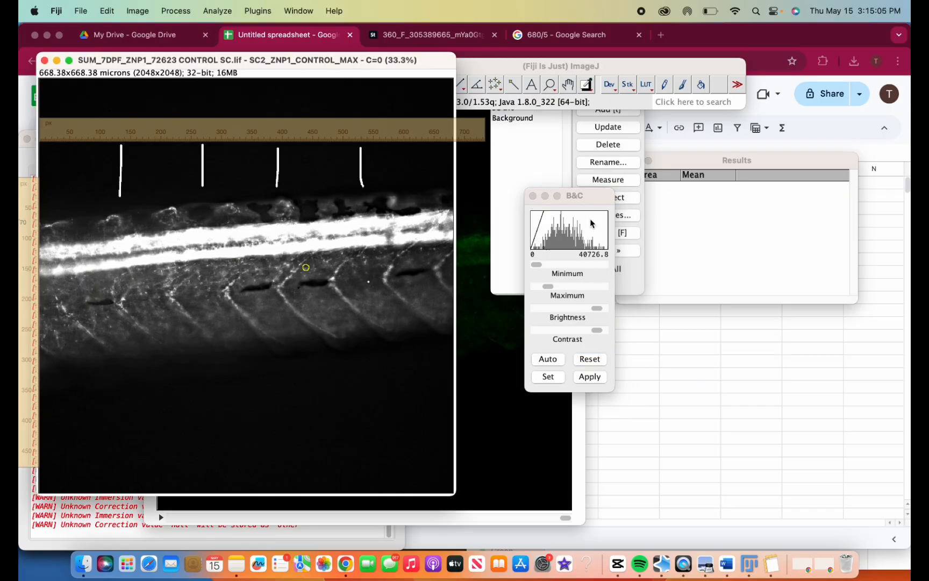
mouse_move(310, 276)
mouse_down()
mouse_move(63, 286)
mouse_move(94, 295)
mouse_move(89, 191)
mouse_move(98, 400)
mouse_move(93, 280)
mouse_move(129, 253)
mouse_move(179, 290)
mouse_move(233, 279)
mouse_move(82, 255)
mouse_move(94, 279)
mouse_move(200, 269)
mouse_move(238, 281)
mouse_move(237, 310)
mouse_move(85, 289)
mouse_move(159, 269)
mouse_move(388, 270)
mouse_move(121, 281)
mouse_move(344, 284)
mouse_move(141, 327)
mouse_up()
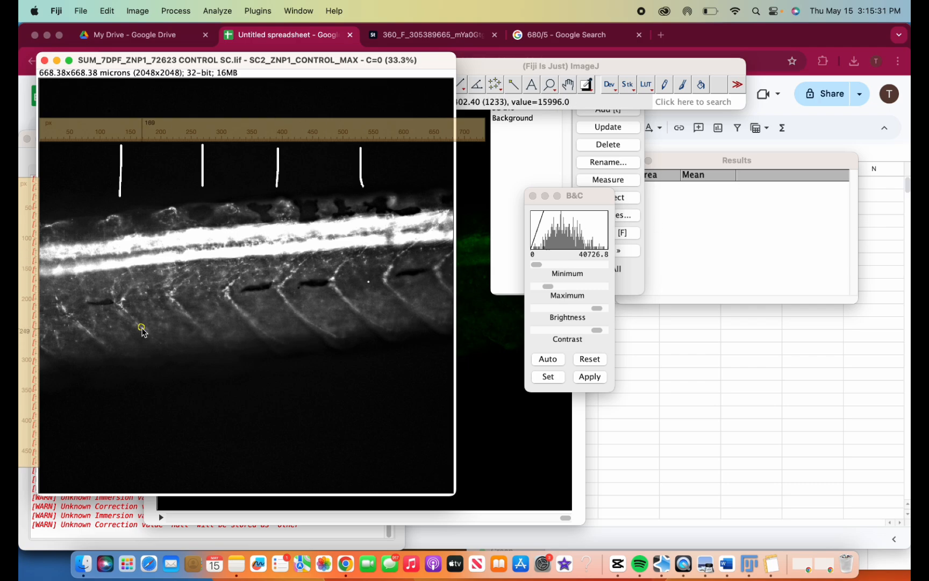
drag(142, 329, 84, 258)
drag(259, 186, 259, 214)
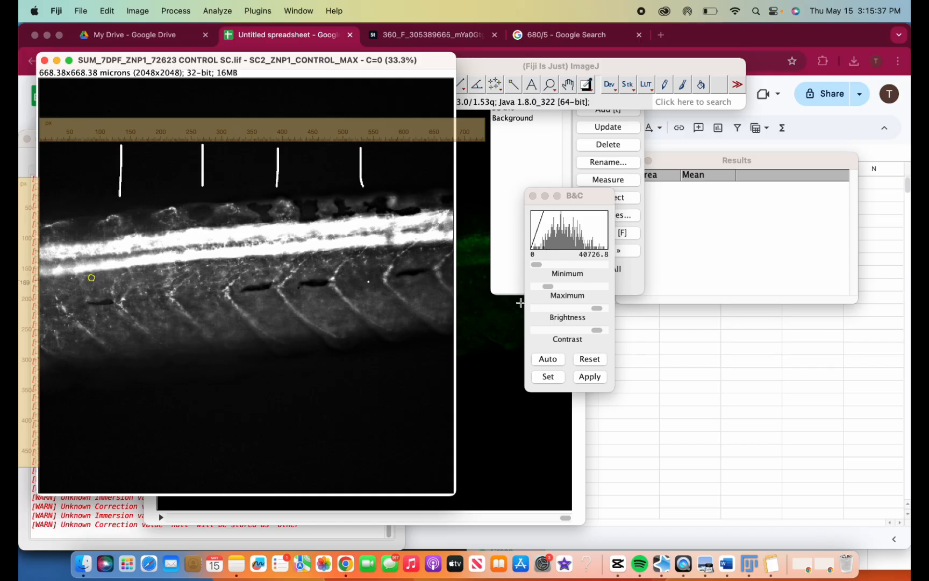
Step: Set the display range to 33344 minimum and 232757 maximum, and measure the first section's background
click(550, 378)
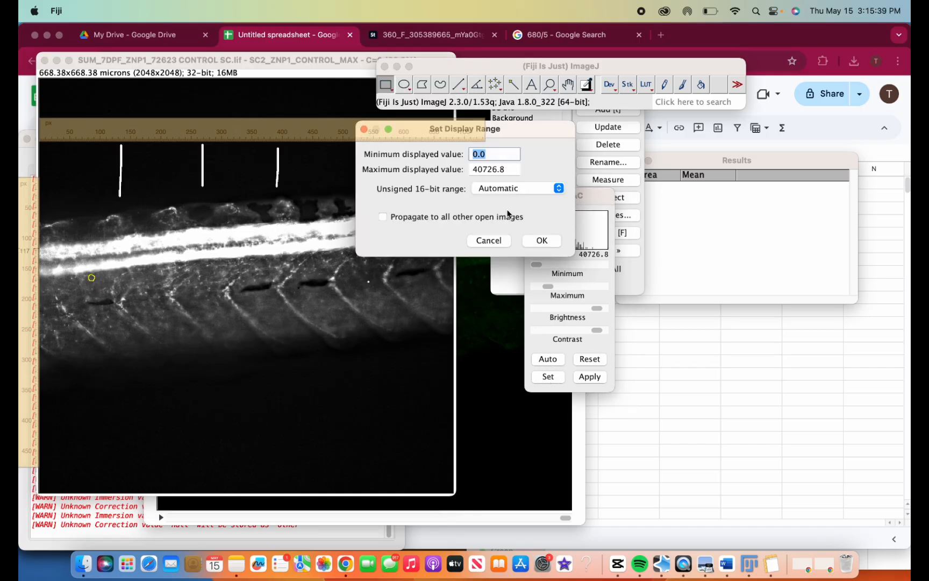
text(33344)
click(488, 170)
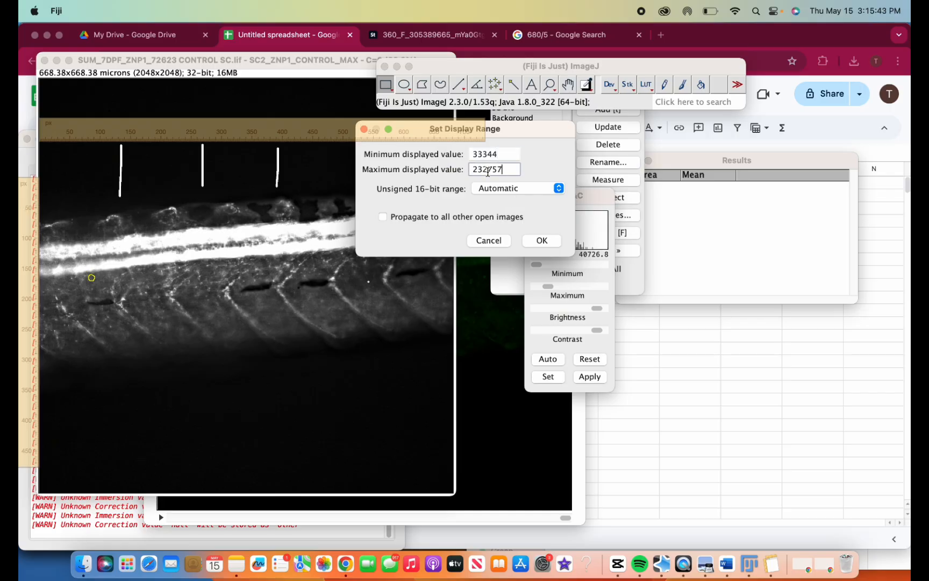
key(Return)
key(super+m)
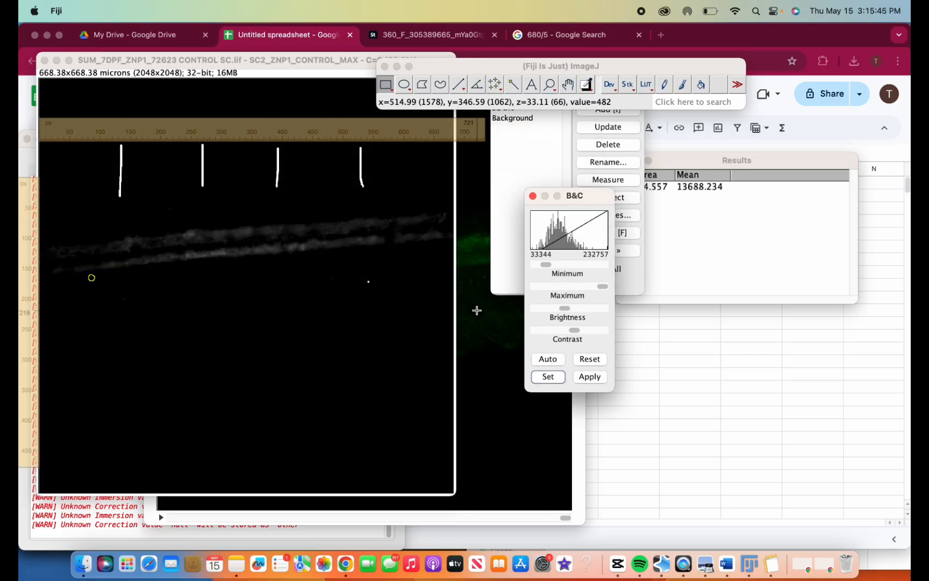
Step: Brighten the image to a display maximum of about 24982 and place the Background ROI below the spinal cord in the second section
click(594, 362)
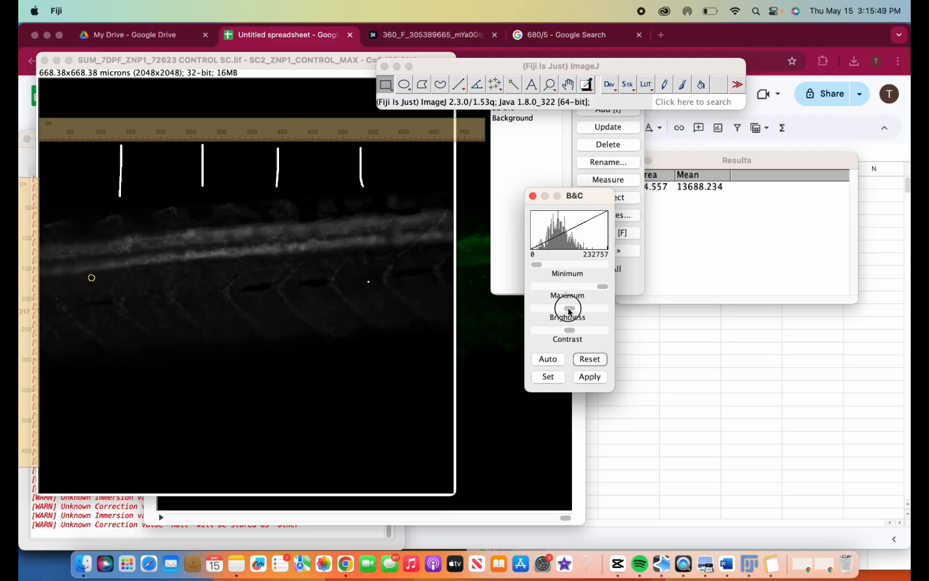
drag(568, 311, 547, 288)
drag(89, 276, 153, 277)
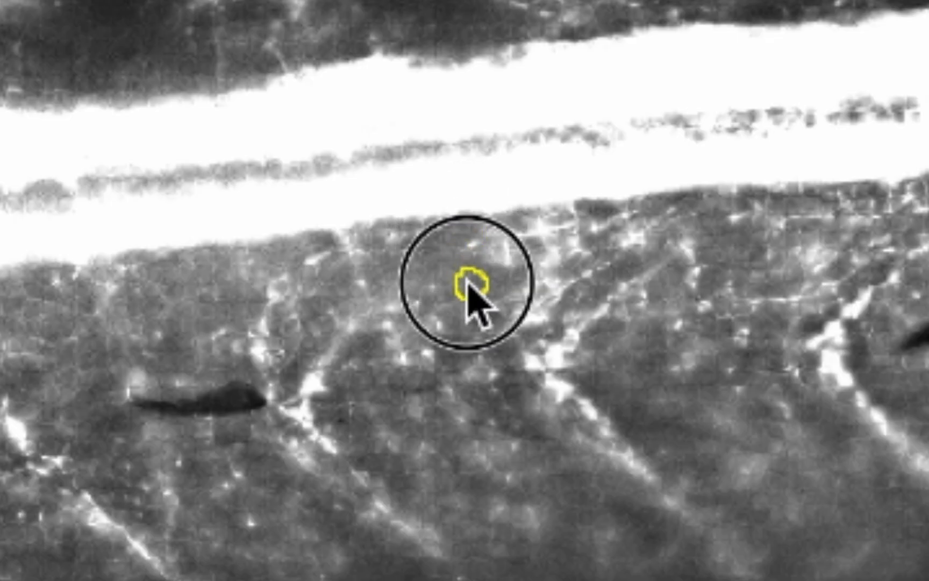
mouse_move(466, 285)
mouse_down()
mouse_move(465, 274)
mouse_move(468, 283)
mouse_up()
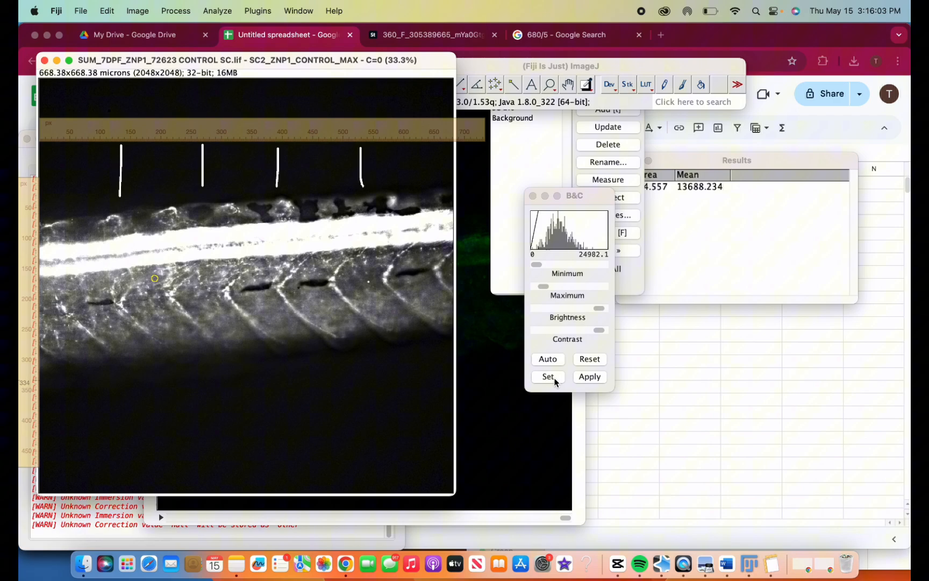
Step: Restore the display range to 33344–232757 and measure the second section's background
click(549, 377)
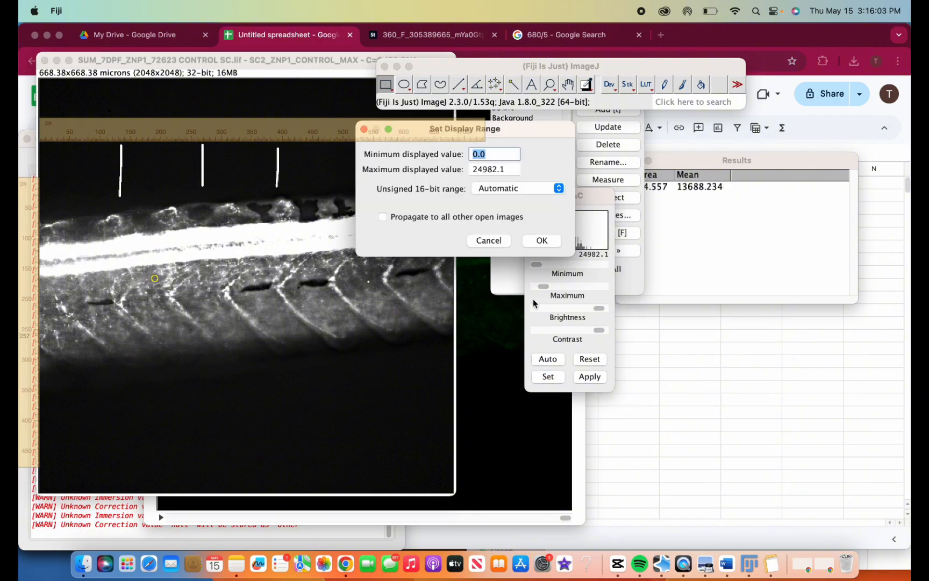
text(33344)
click(485, 170)
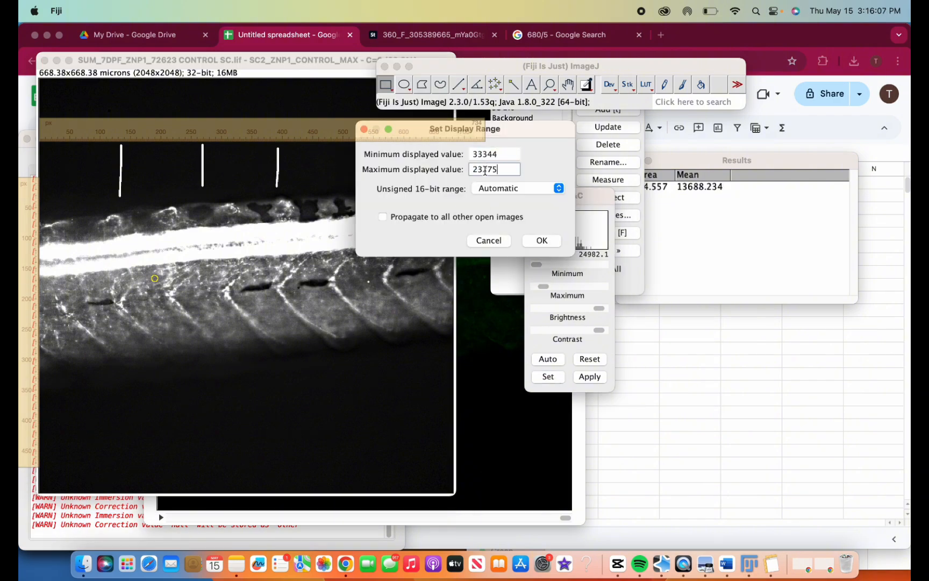
key(Return)
key(super+m)
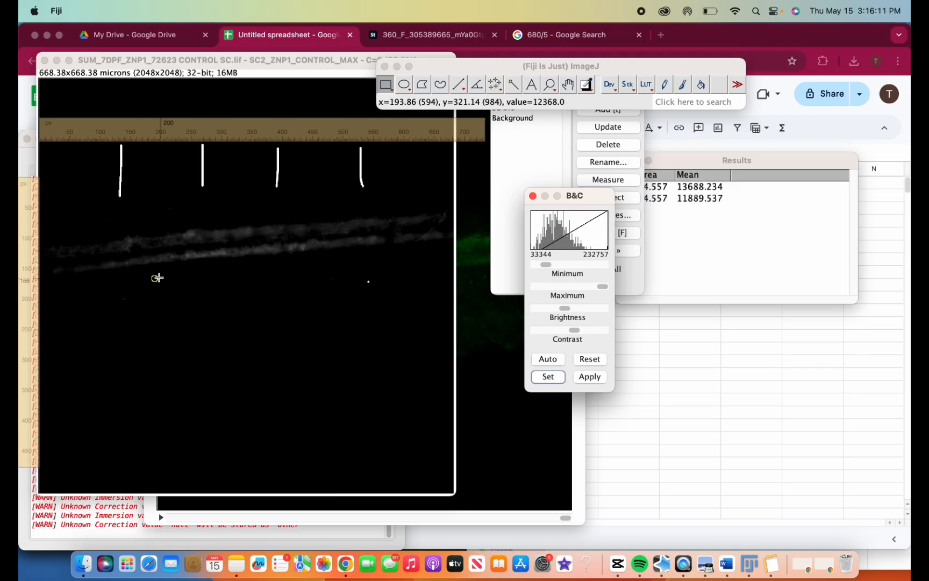
Step: Move the Background ROI below the spinal cord through the third, fourth and fifth sections, measuring the background in each
drag(155, 280, 316, 261)
key(super+m)
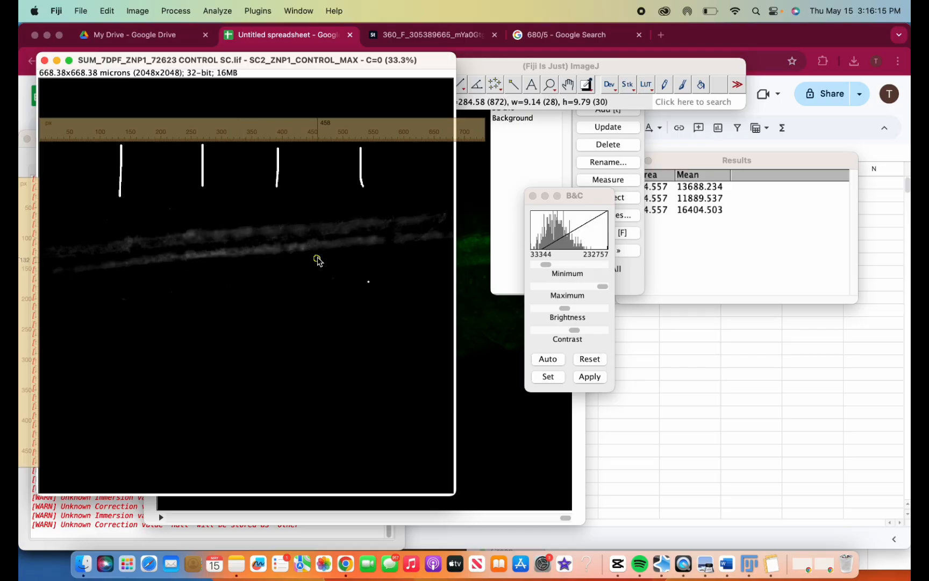
key(super+m)
key(super+comma)
click(510, 321)
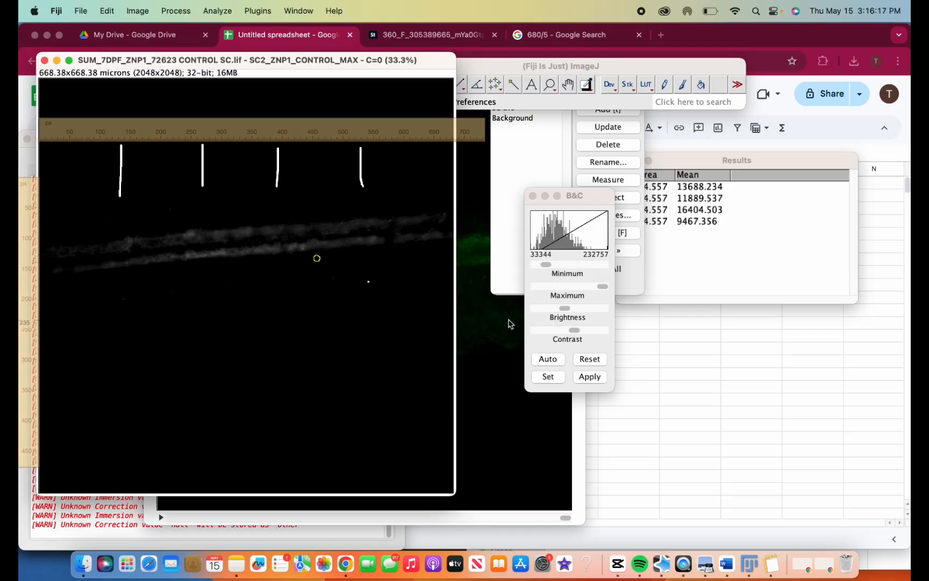
drag(317, 259, 405, 259)
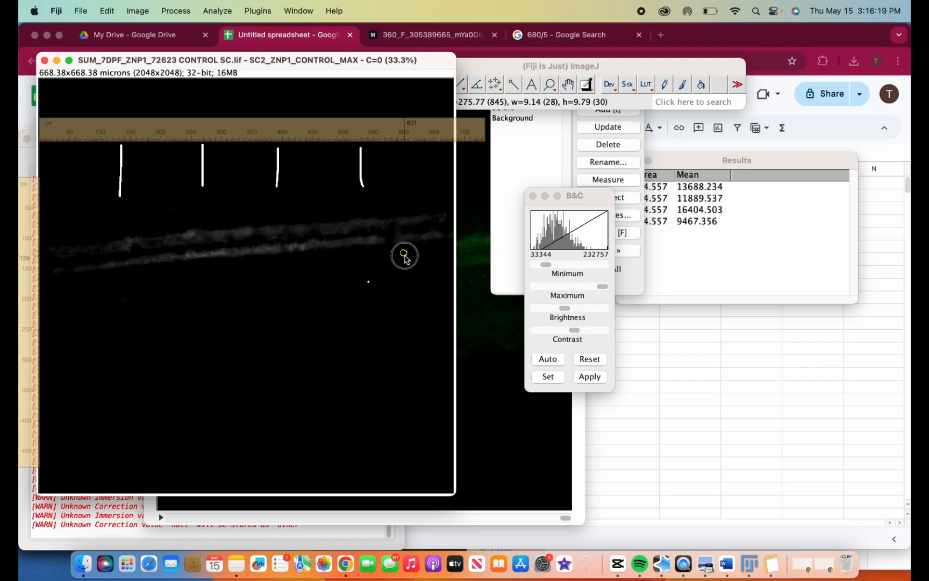
key(super+m)
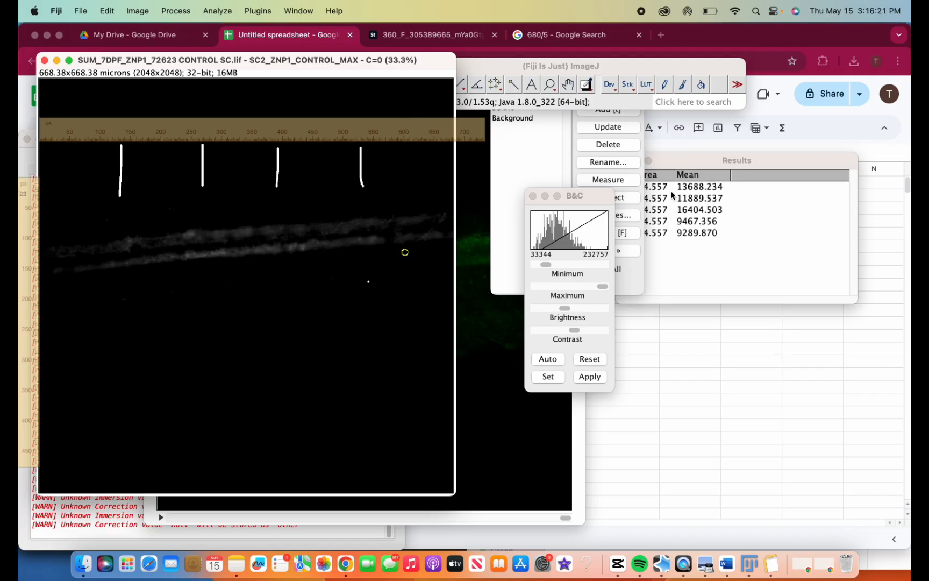
Step: Copy the five background measurements from the Results table and paste them into the untitled spreadsheet starting at cell G3
drag(667, 188, 663, 239)
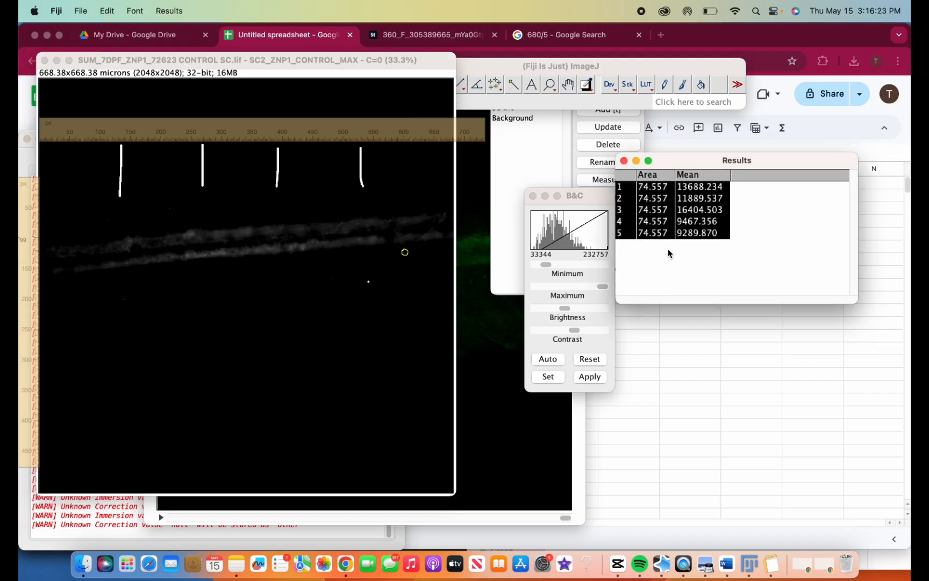
click(649, 326)
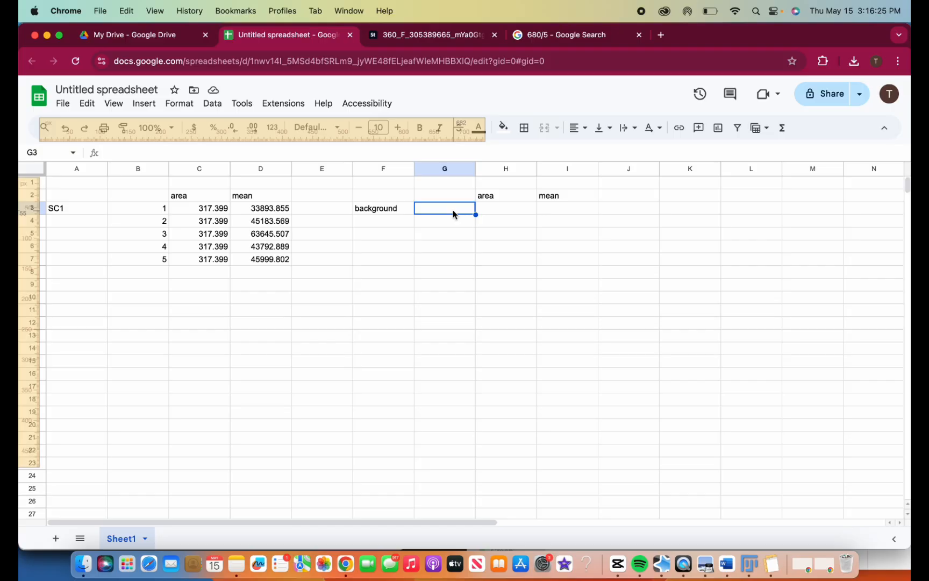
key(super+v)
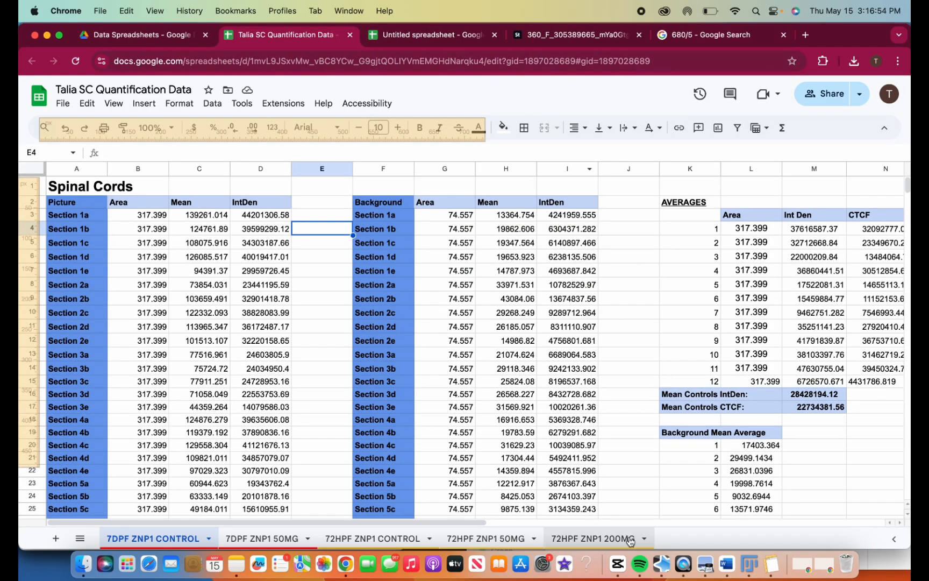
Step: Quit the on-screen ruler application overlaying the windows
right_click(772, 563)
click(776, 532)
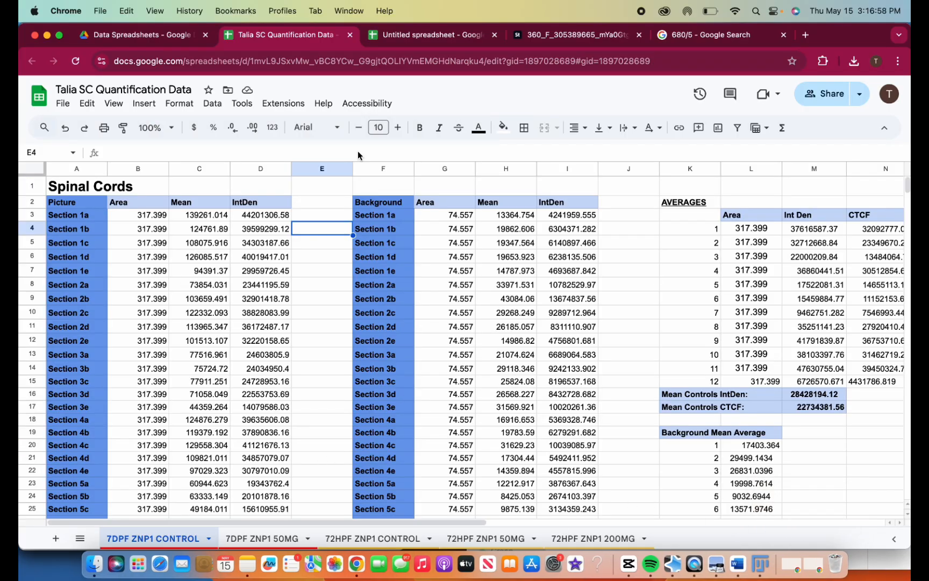
Step: Examine the Spinal Cords table on the 7DPF ZNP1 CONTROL sheet, focusing on the Section 1a–1e labels with their area and mean values
scroll(715, 244, right, 5)
scroll(716, 242, left, 5)
scroll(715, 242, down, 1)
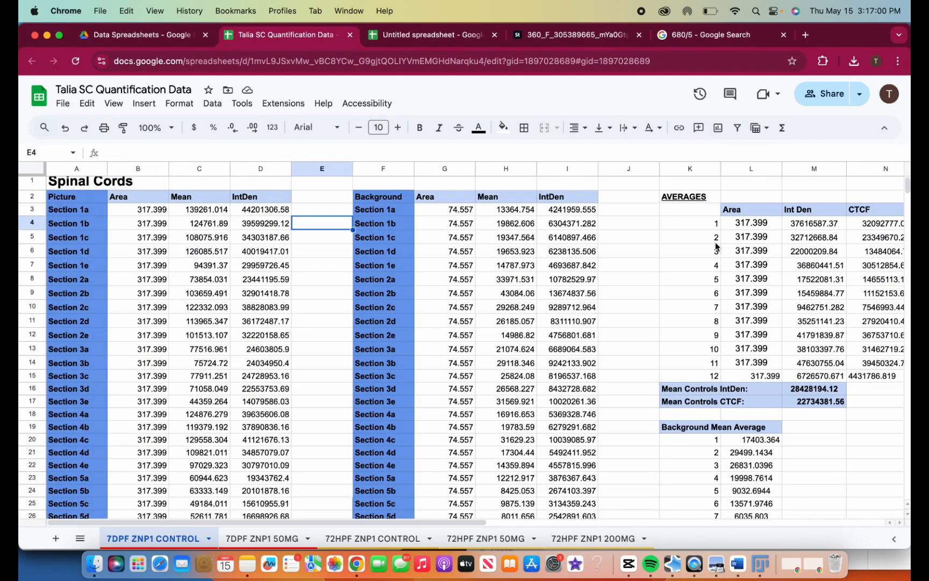
click(92, 210)
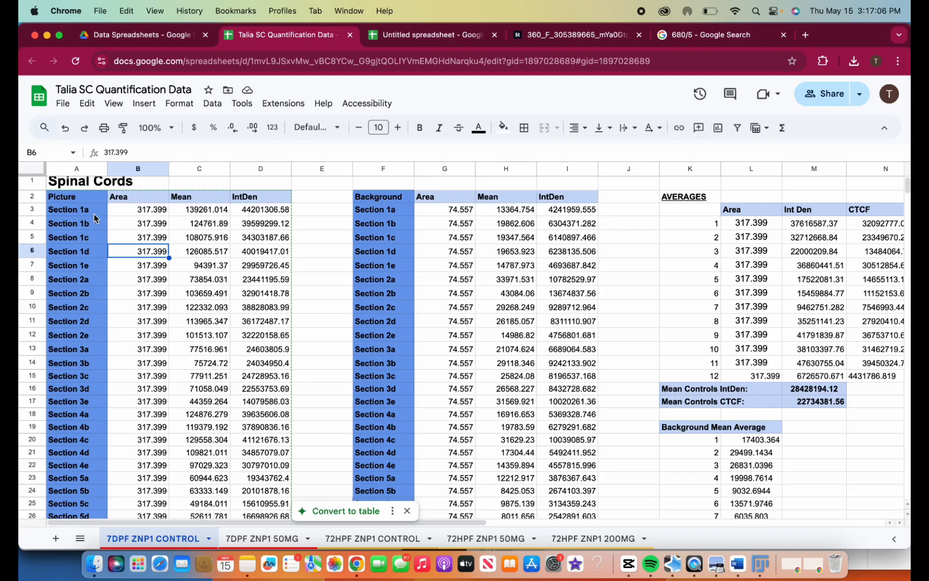
key(shift+Down)
key(shift+Down)
key(shift+Down)
key(shift+Down)
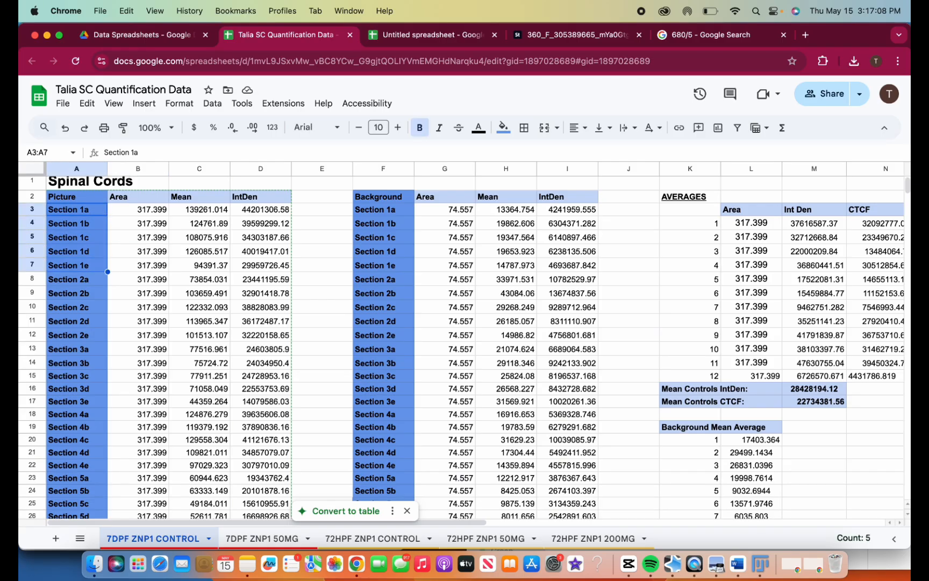
click(152, 225)
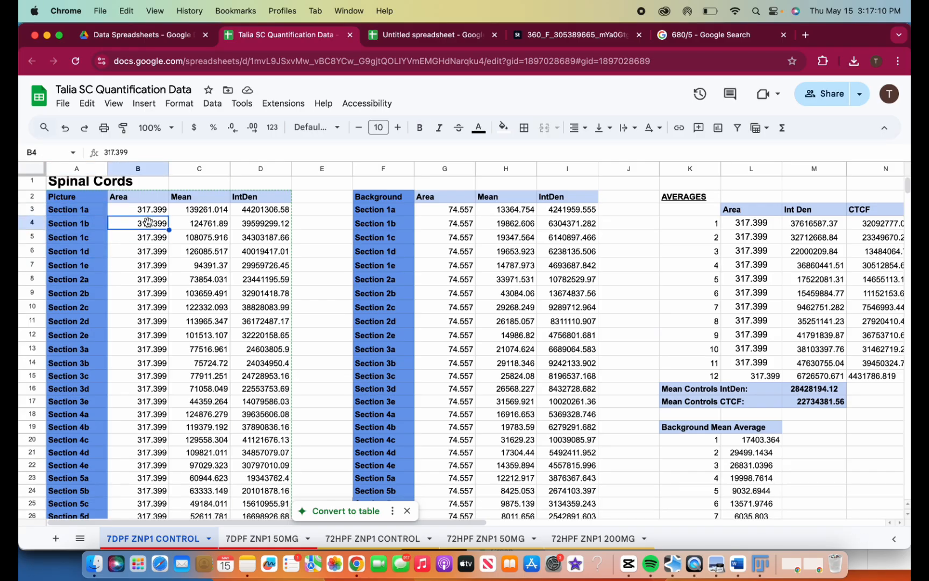
click(144, 215)
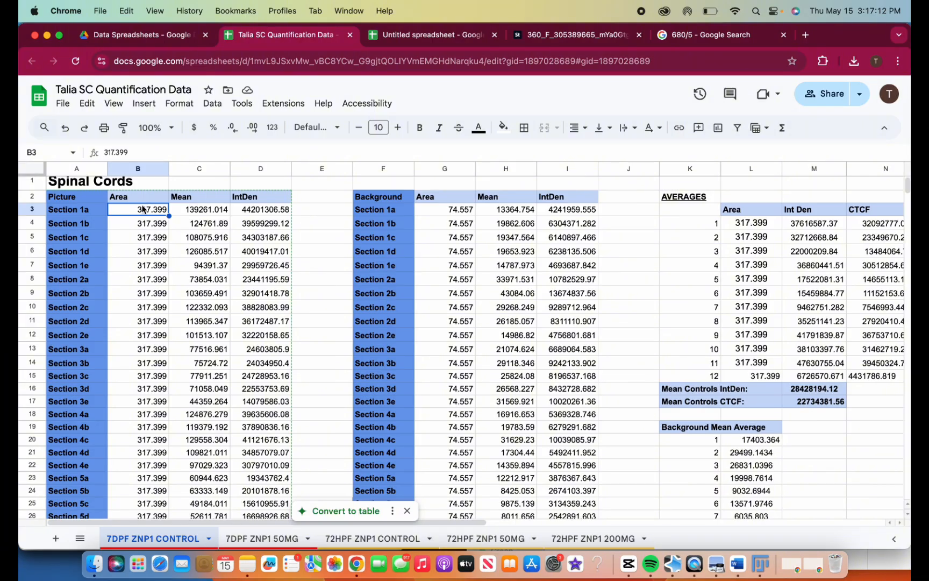
click(215, 226)
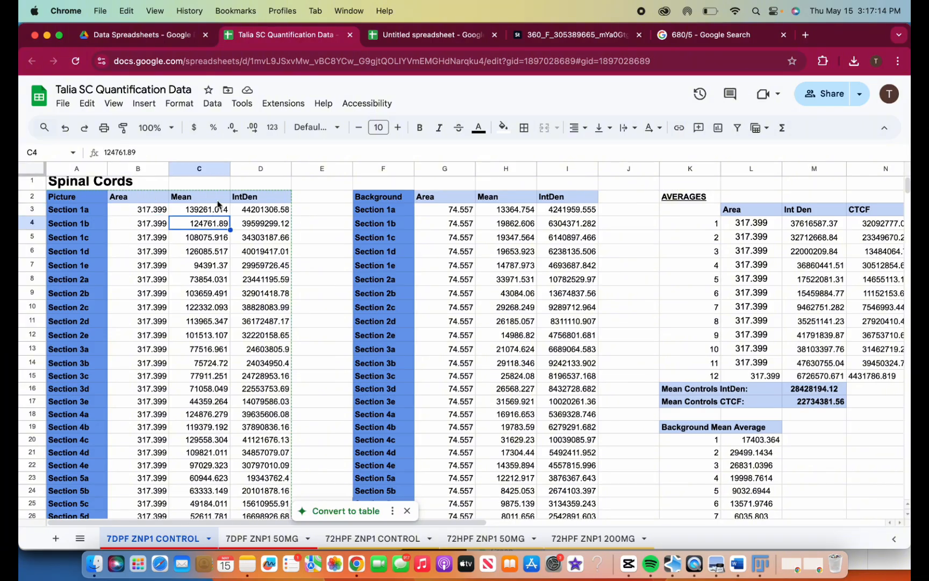
Step: Examine the IntDen formula for Section 1a in the Spinal Cords table, noting which area and mean cells it multiplies
click(260, 214)
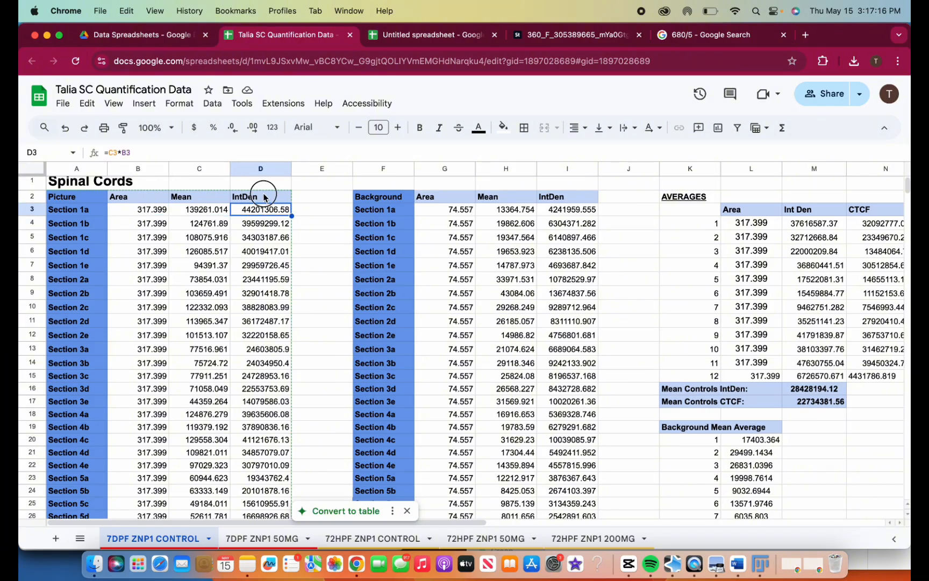
click(265, 197)
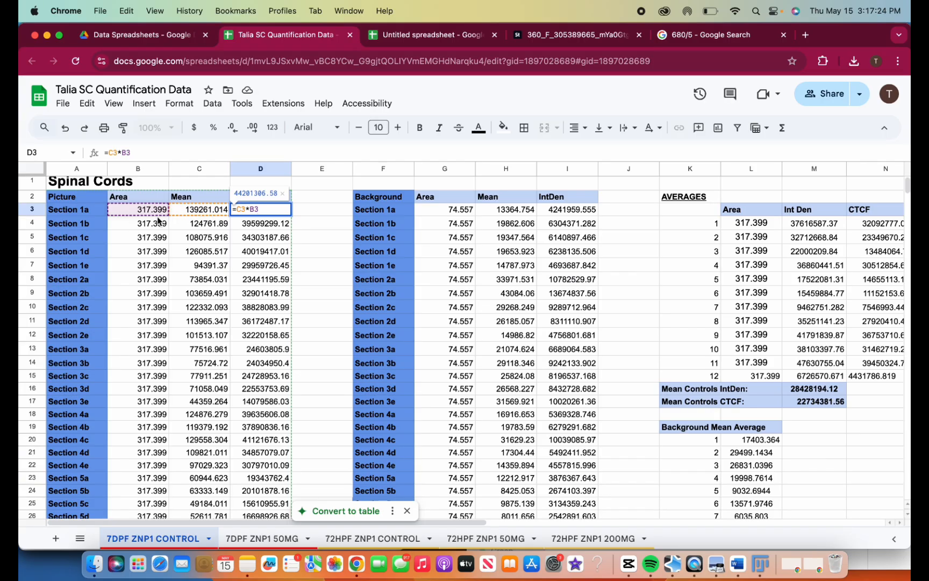
click(313, 222)
scroll(218, 231, up, 1)
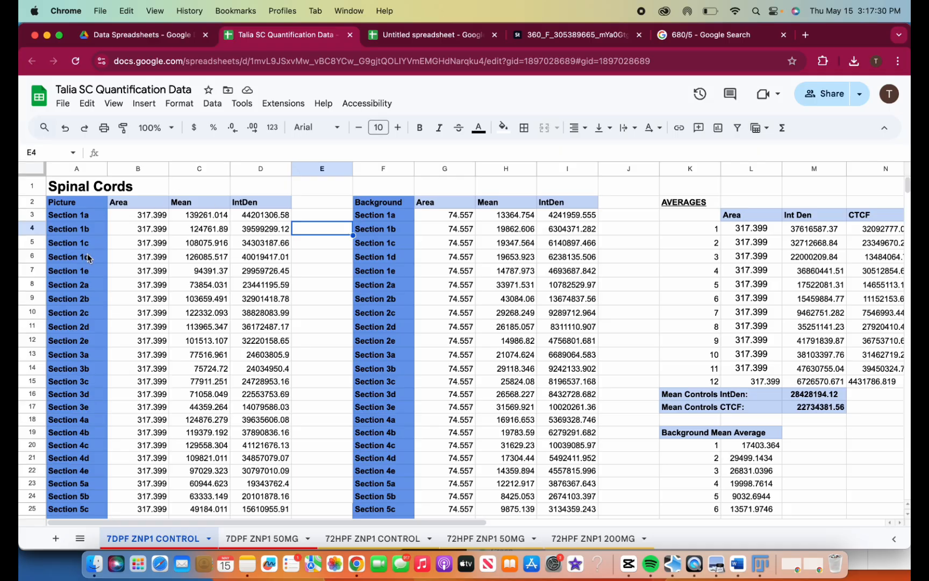
double_click(243, 215)
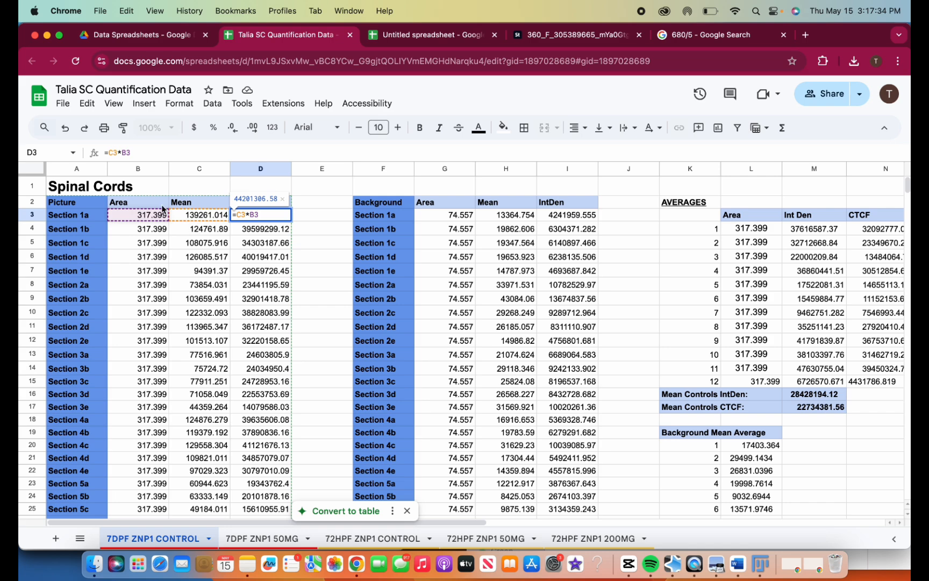
key(Return)
Step: Add an "int den" heading in cell E2 of the untitled spreadsheet, beside the SC1 mean column
click(460, 36)
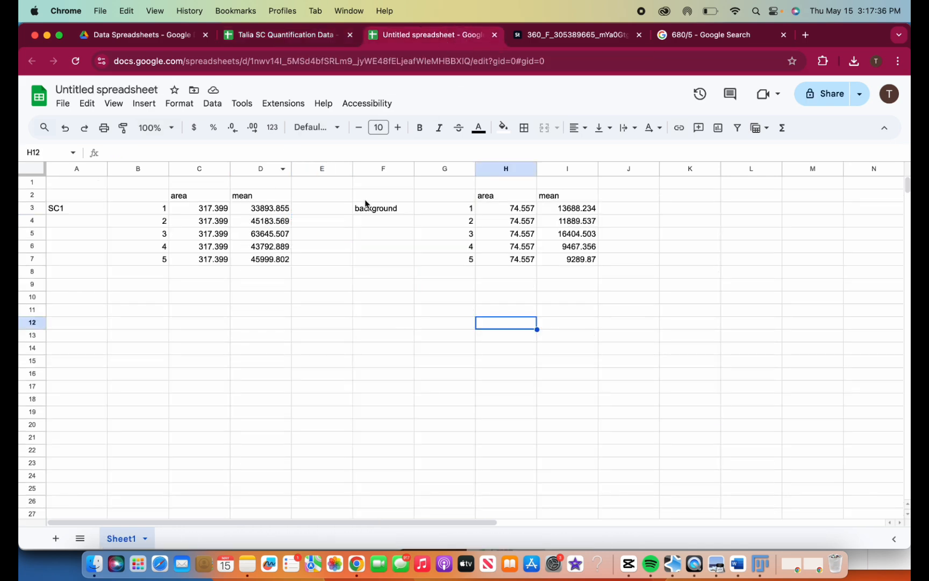
click(314, 196)
text(int )
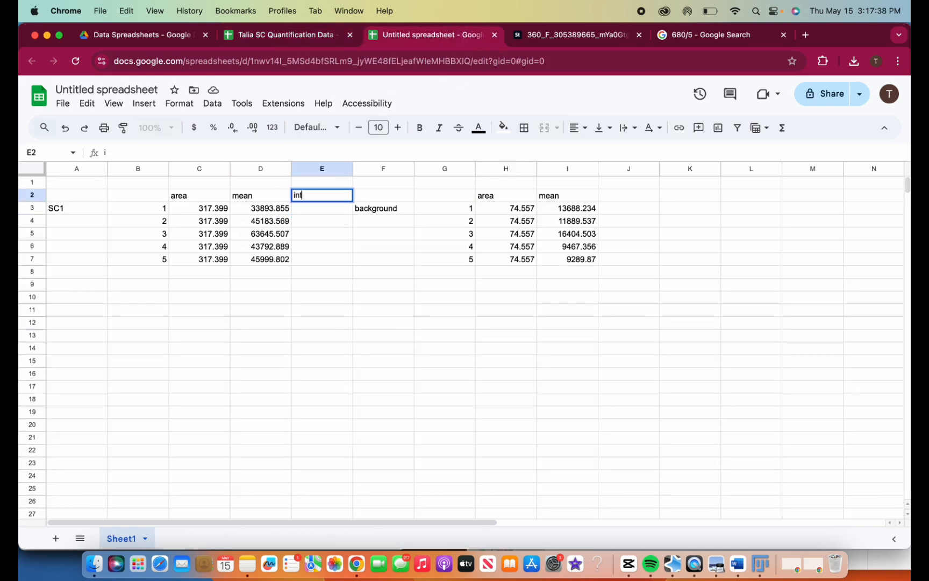
text(den)
Step: Calculate SC1 integrated density in E3 as =C3*D3, fill the formula through E7, and check the filled formulas
click(315, 211)
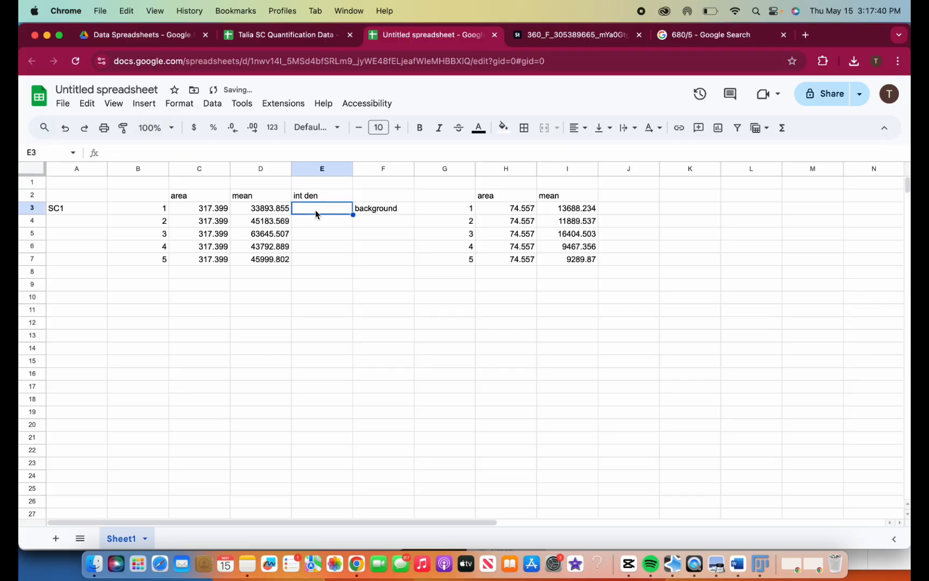
text(=)
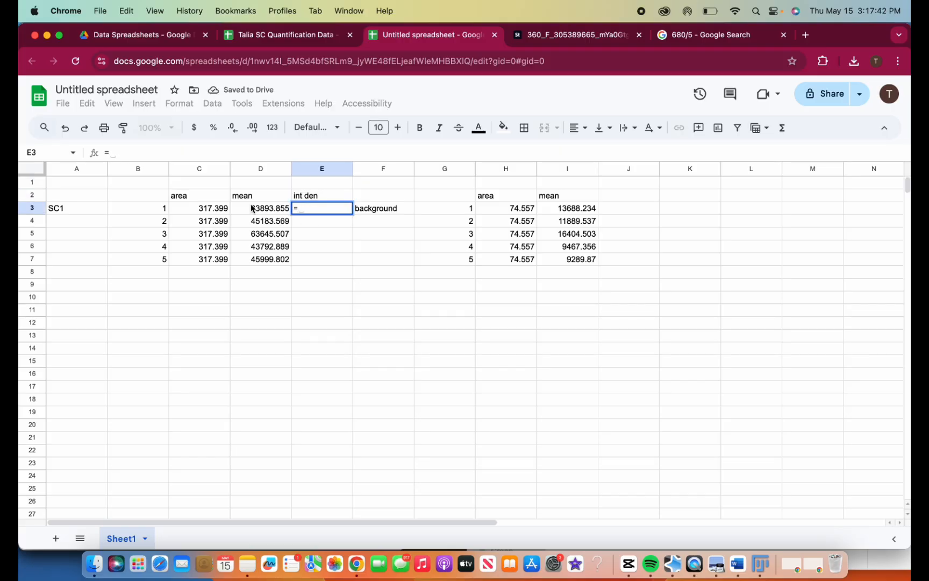
click(220, 209)
text(*)
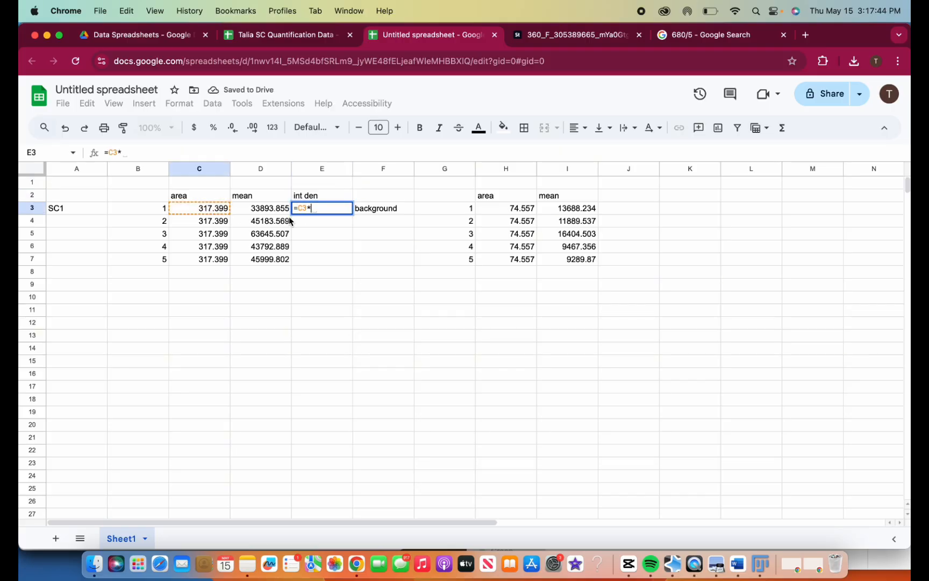
click(288, 213)
key(Return)
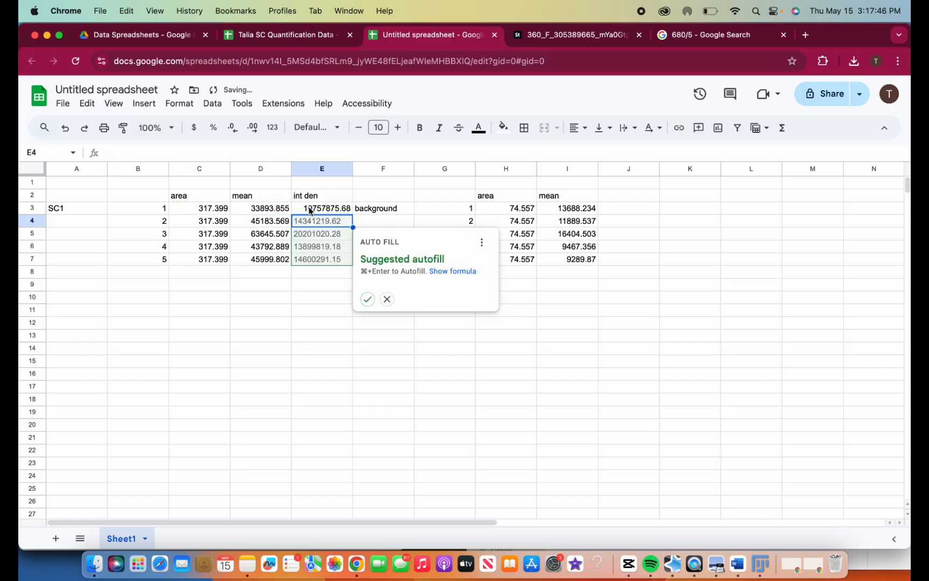
click(368, 299)
double_click(326, 236)
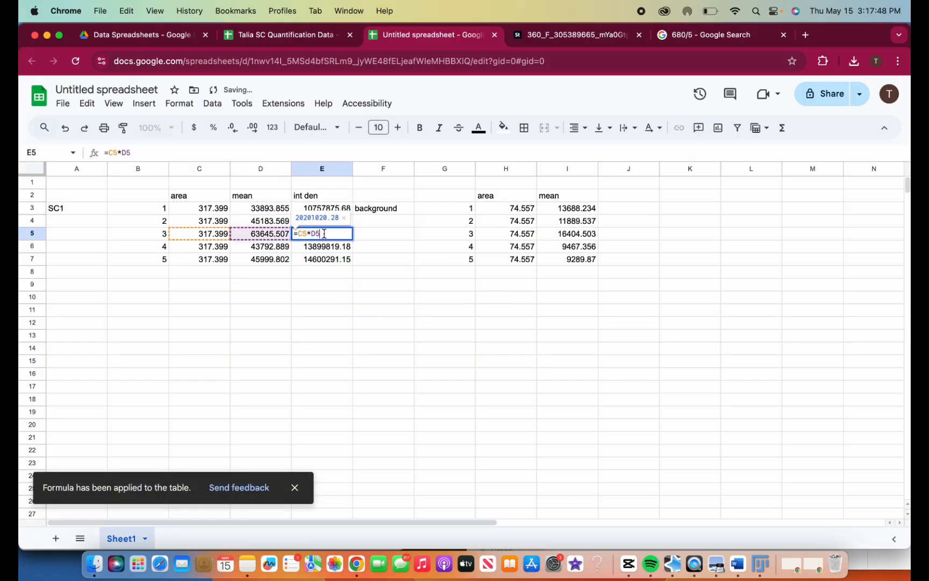
double_click(329, 247)
double_click(328, 258)
click(394, 264)
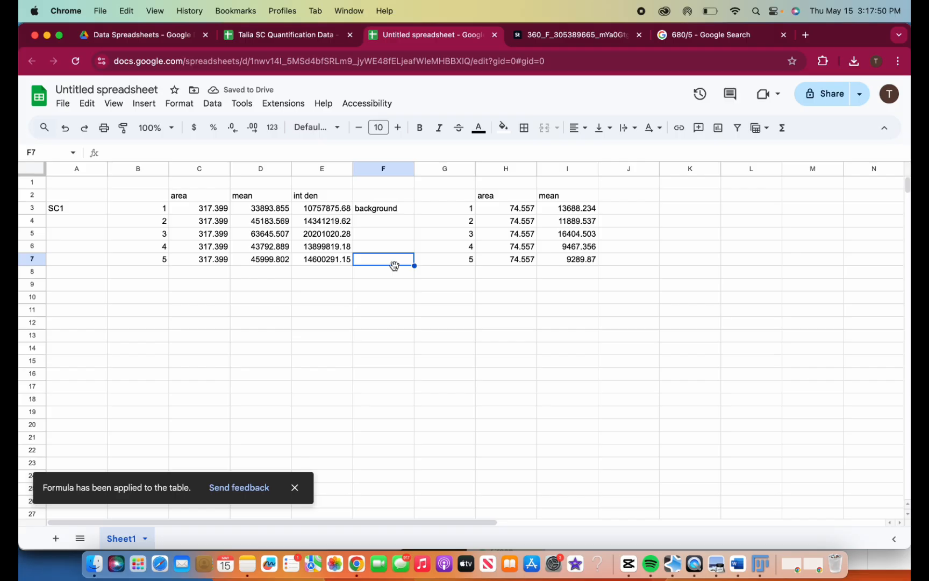
Step: Examine the background IntDen formula for Section 1a in the Talia SC Quantification Data sheet, comparing the spinal cord and background area cells
click(617, 194)
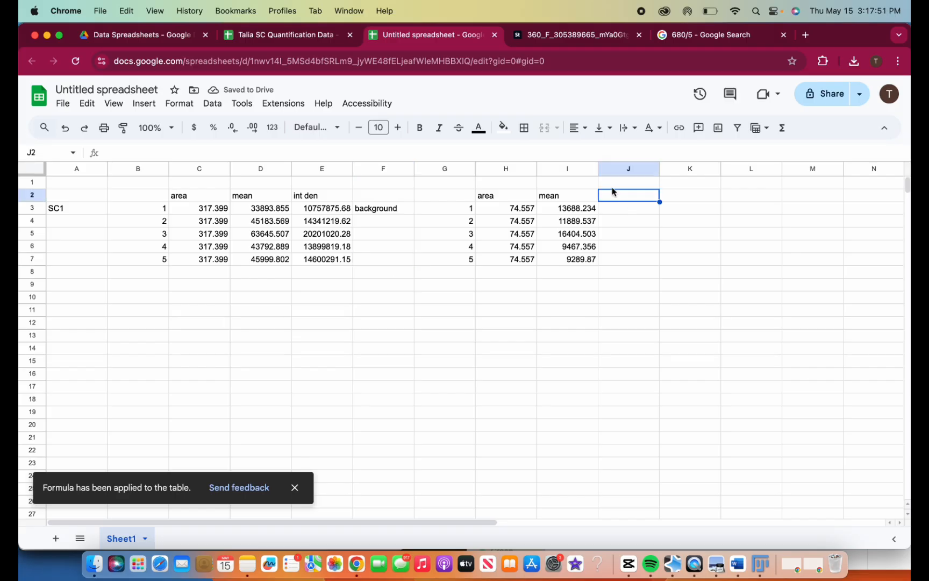
click(322, 35)
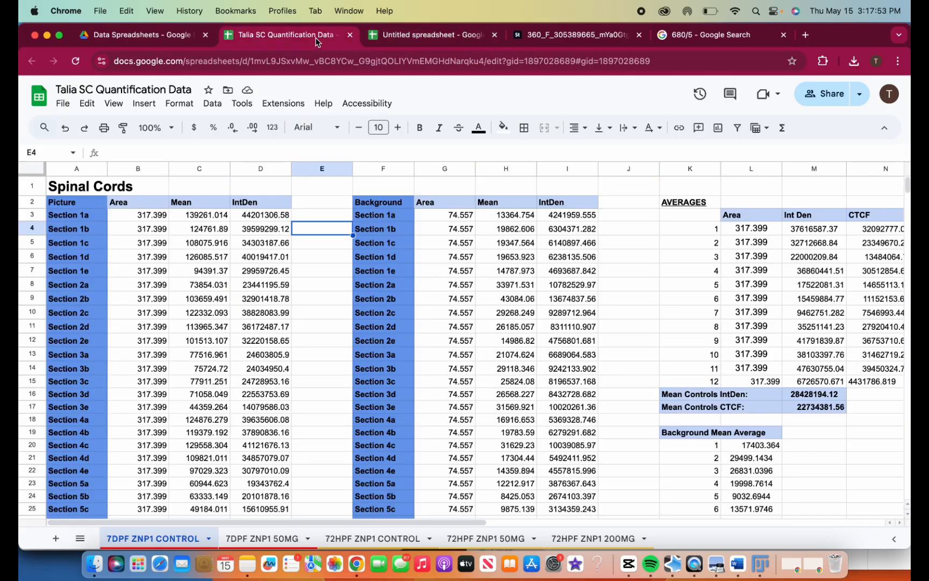
double_click(569, 214)
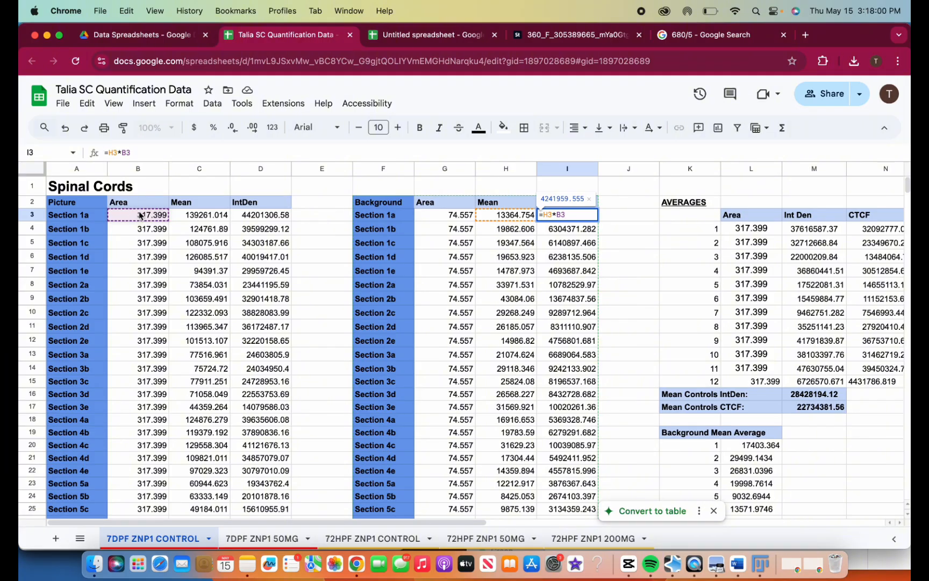
click(527, 244)
click(549, 216)
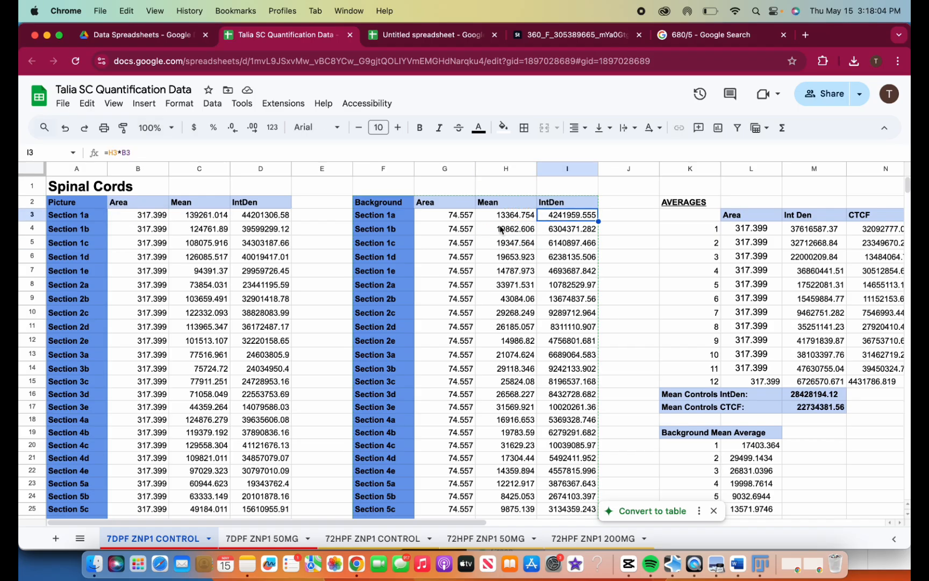
click(140, 216)
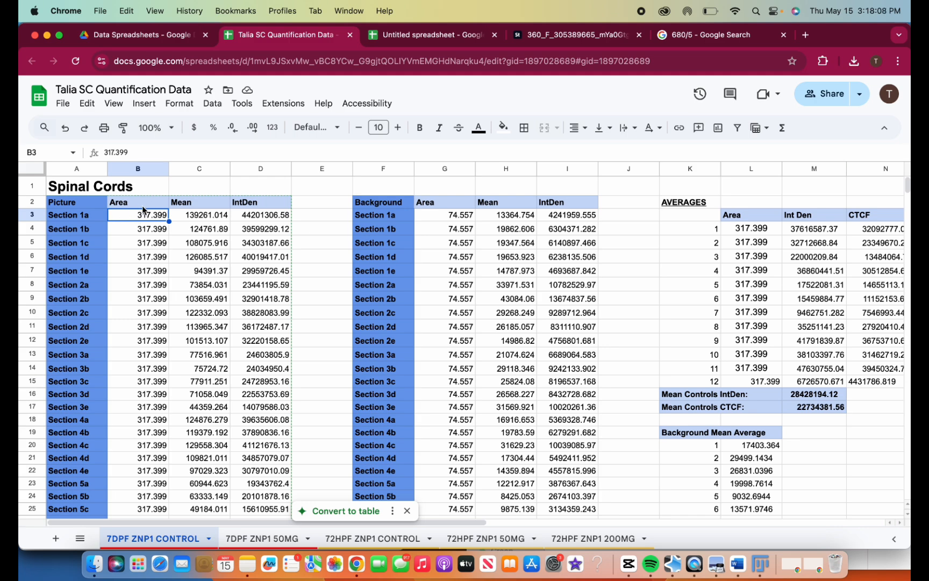
click(454, 215)
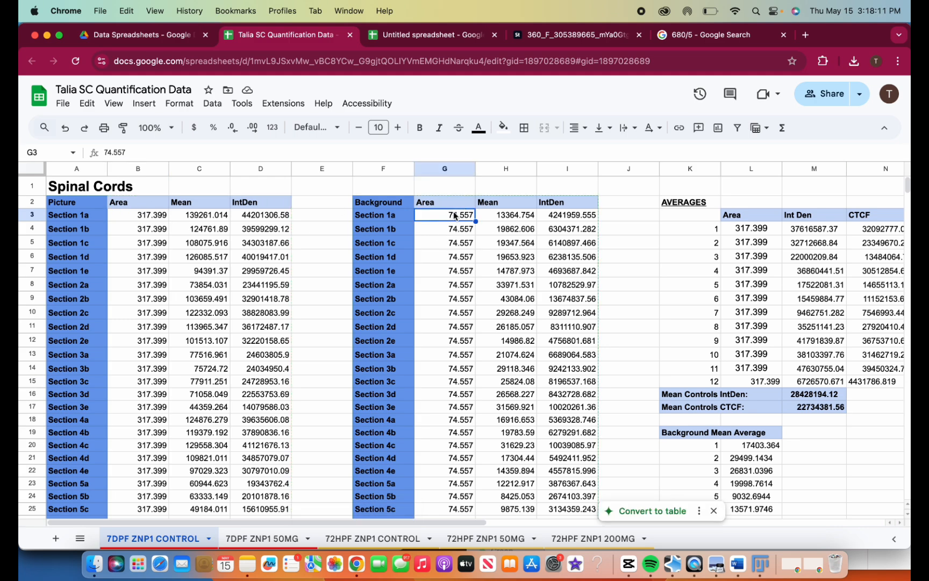
click(564, 218)
double_click(564, 218)
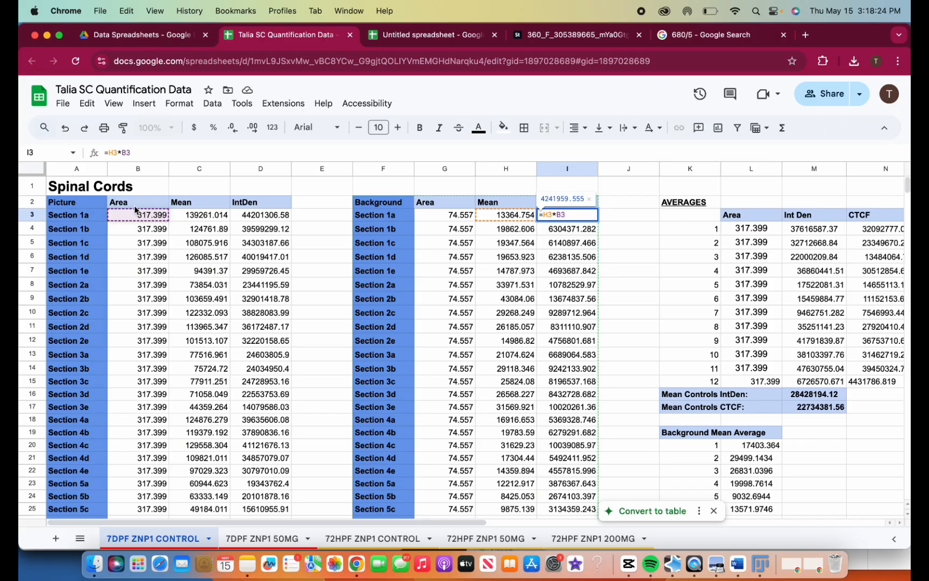
click(542, 249)
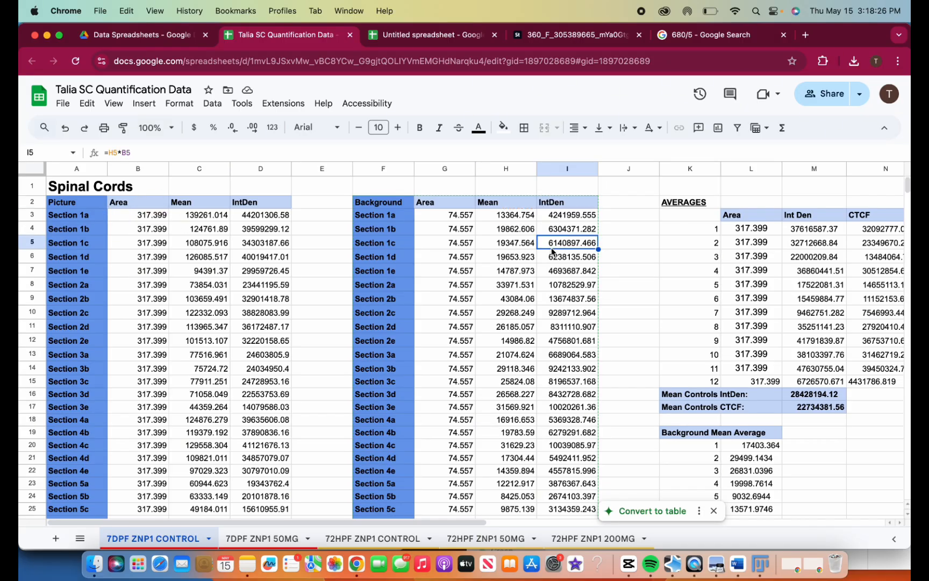
Step: Add an "int den" heading in J2 of the untitled spreadsheet, beside the background mean column
click(424, 35)
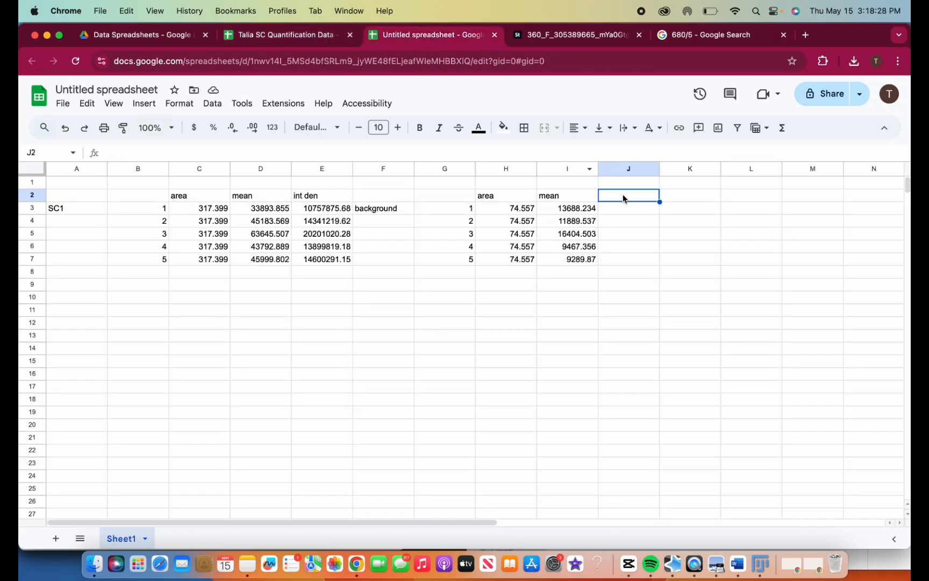
text(int den)
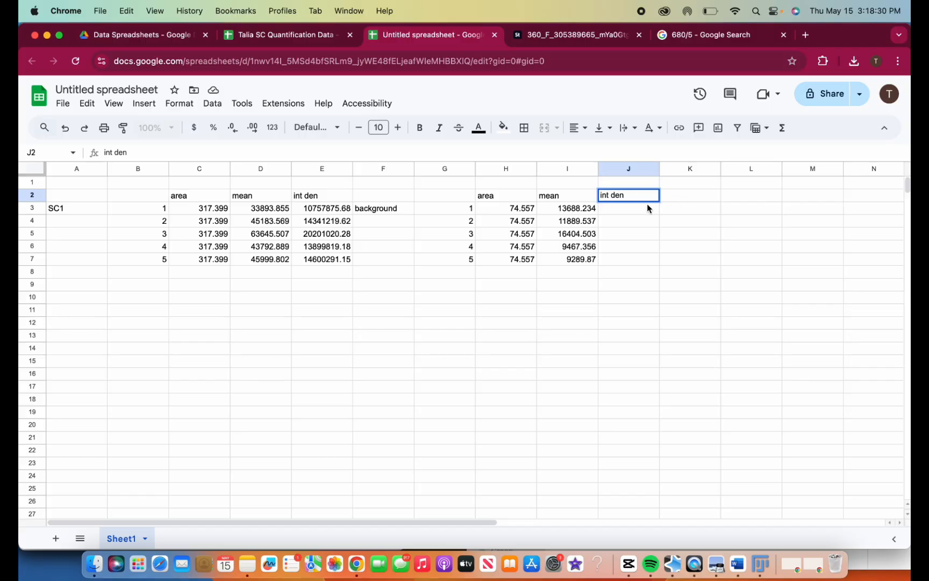
key(Return)
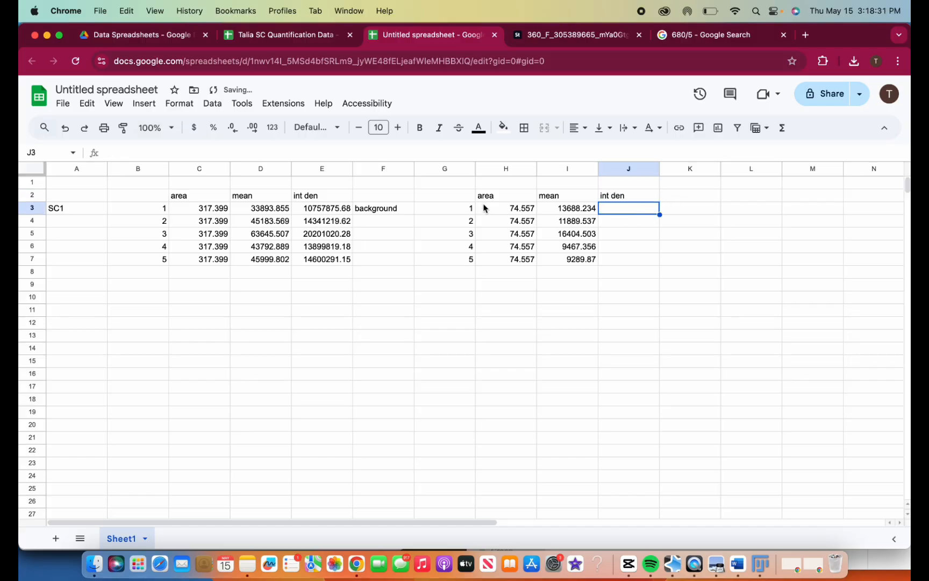
click(376, 212)
drag(380, 195, 624, 266)
key(cmd+c)
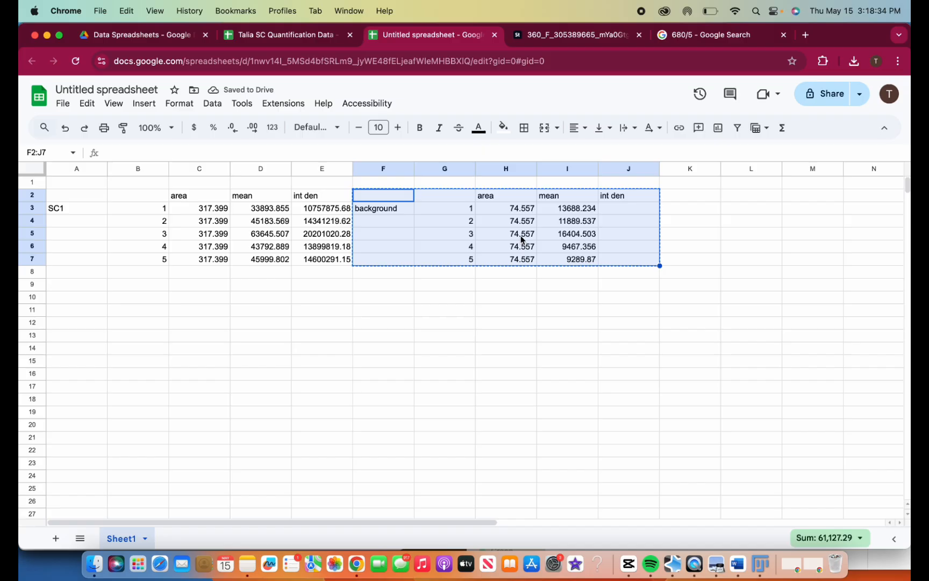
click(461, 198)
key(super+v)
Step: Move the background block F2:J7 so that it starts at G2, leaving column F empty as a gap
click(380, 196)
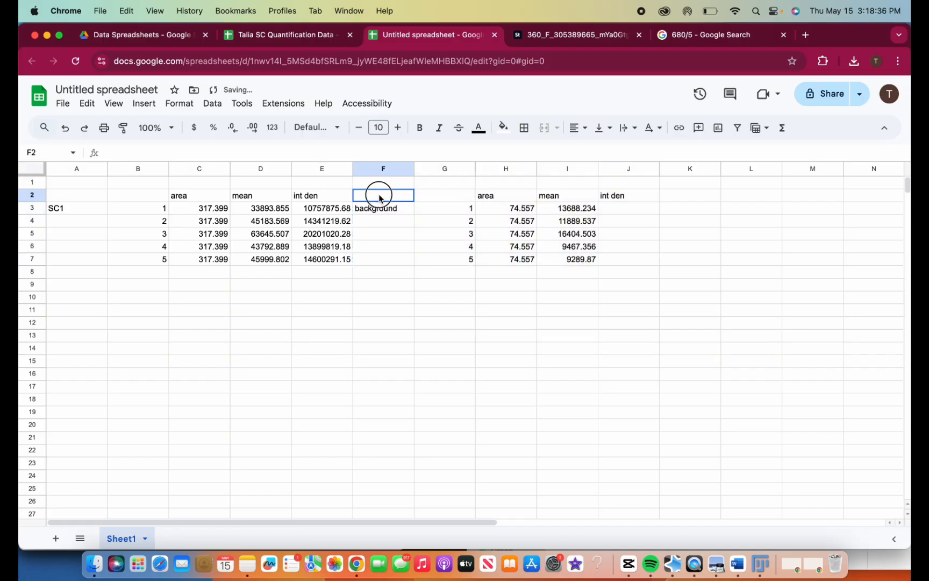
drag(379, 198, 622, 259)
key(super+x)
click(452, 199)
key(super+v)
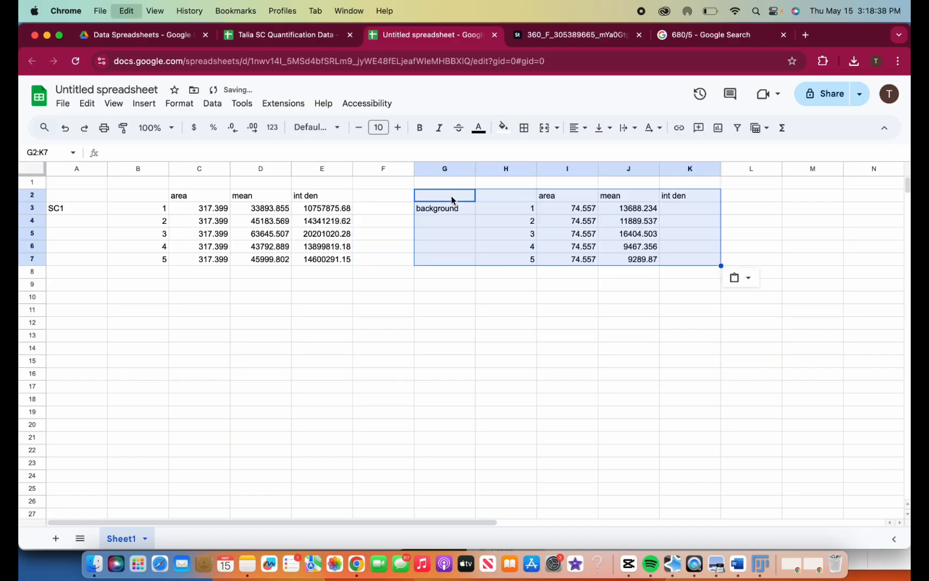
Step: Calculate background integrated density in K3 as =J3*C3, using the spinal cord area, and fill the formula through K7
click(545, 297)
click(677, 209)
text(=)
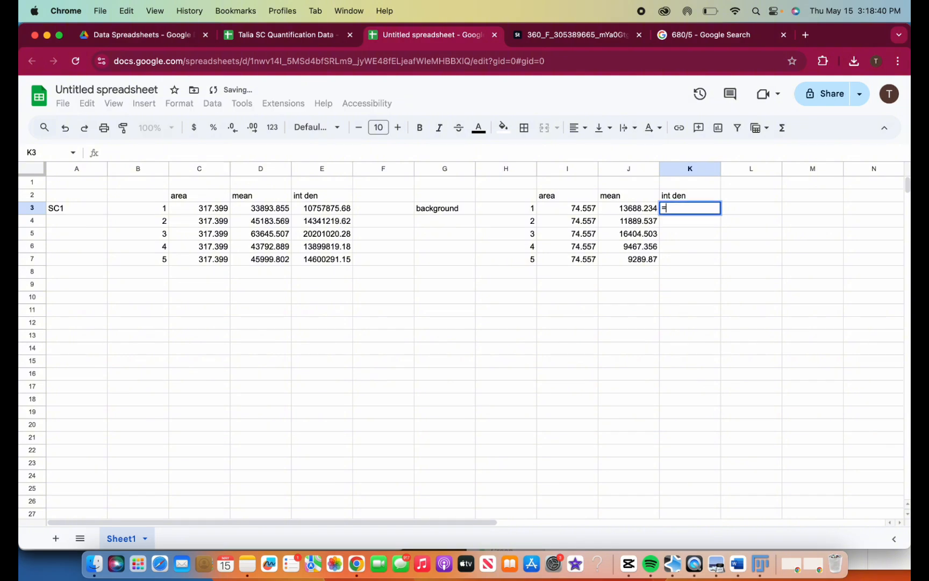
click(624, 209)
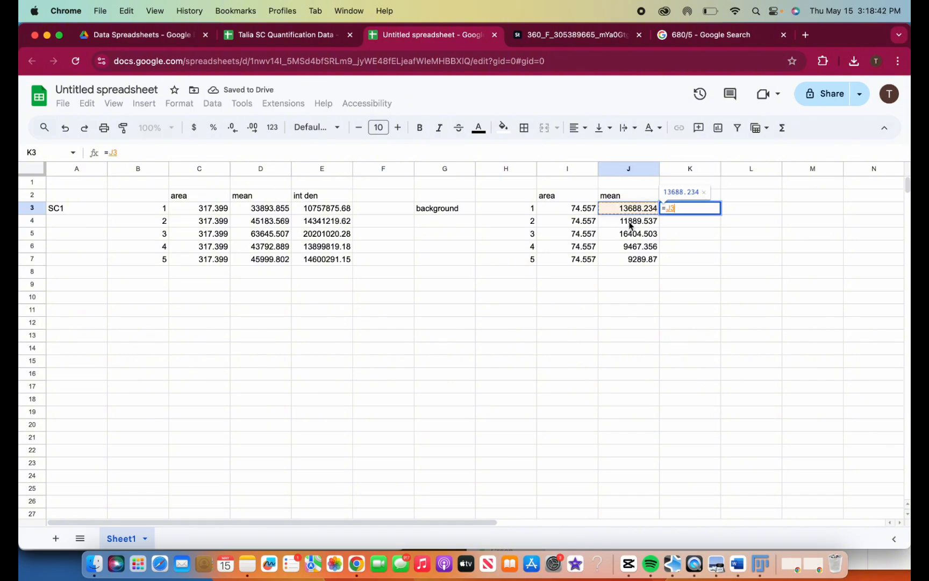
text(*)
click(221, 209)
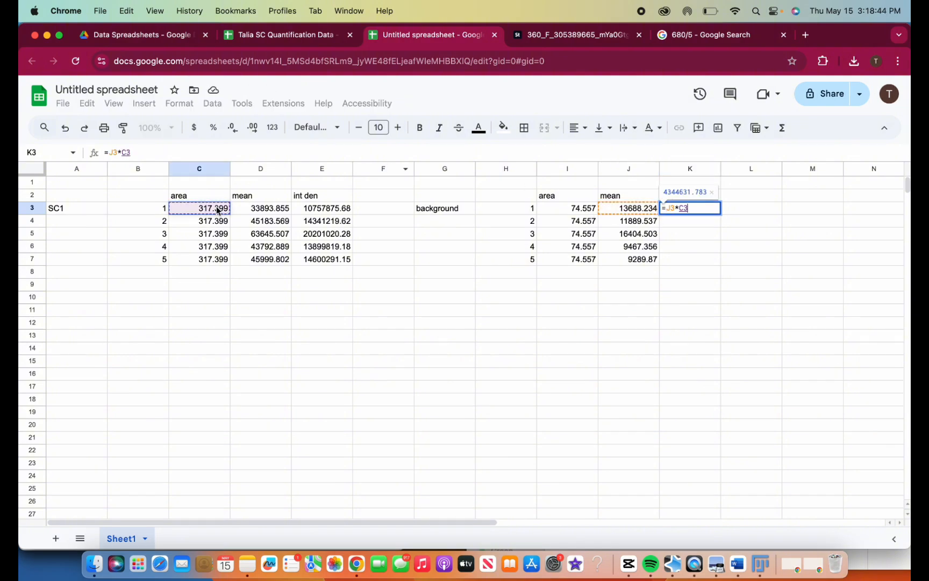
key(Return)
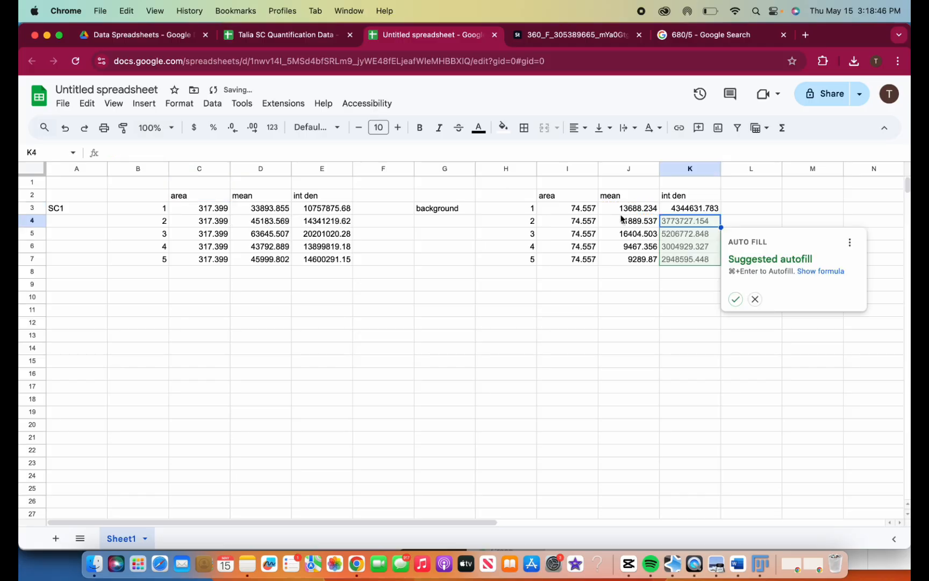
click(735, 299)
click(699, 300)
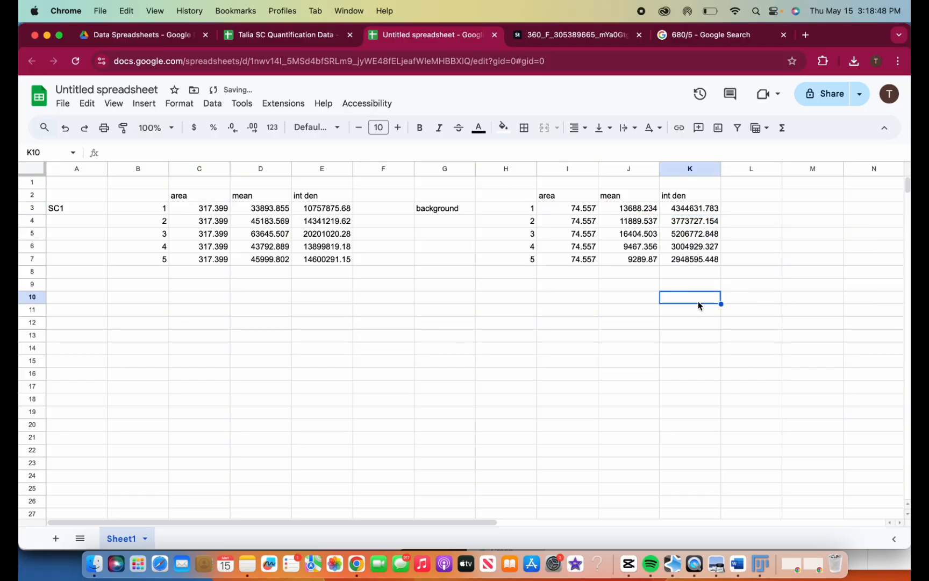
Step: Review the section, background and averages tables on the 7DPF ZNP1 CONTROL sheet of Talia SC Quantification Data
click(330, 36)
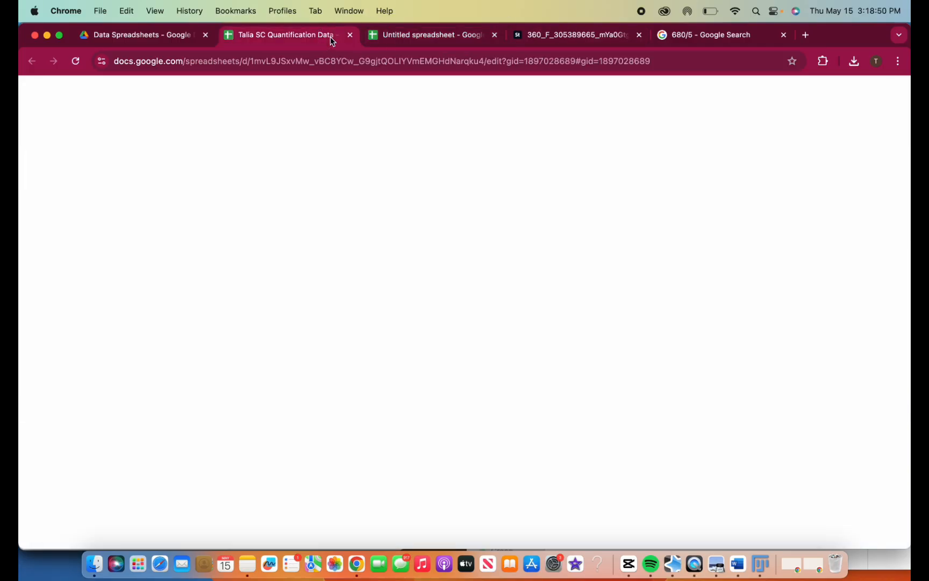
click(427, 243)
scroll(291, 346, down, 10)
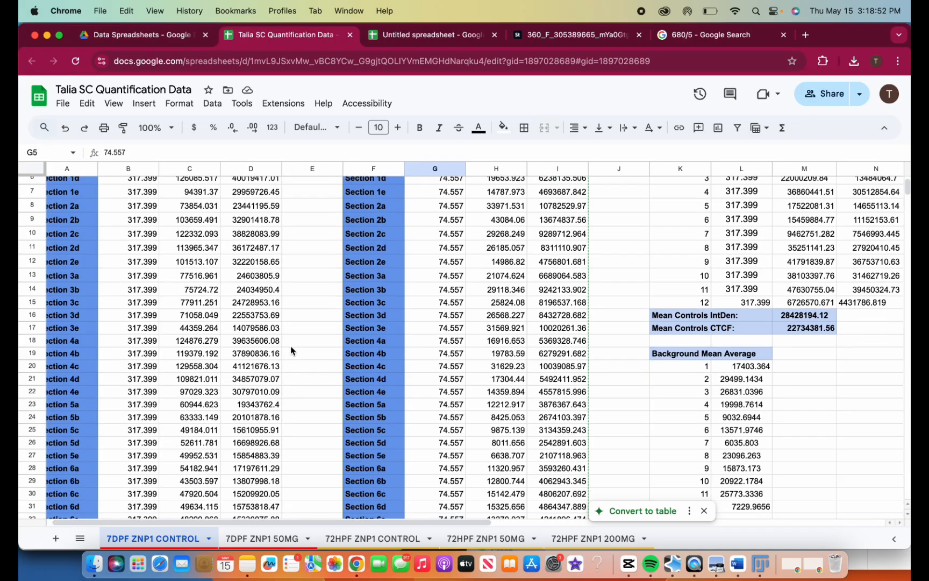
scroll(290, 350, down, 5)
scroll(291, 349, up, 15)
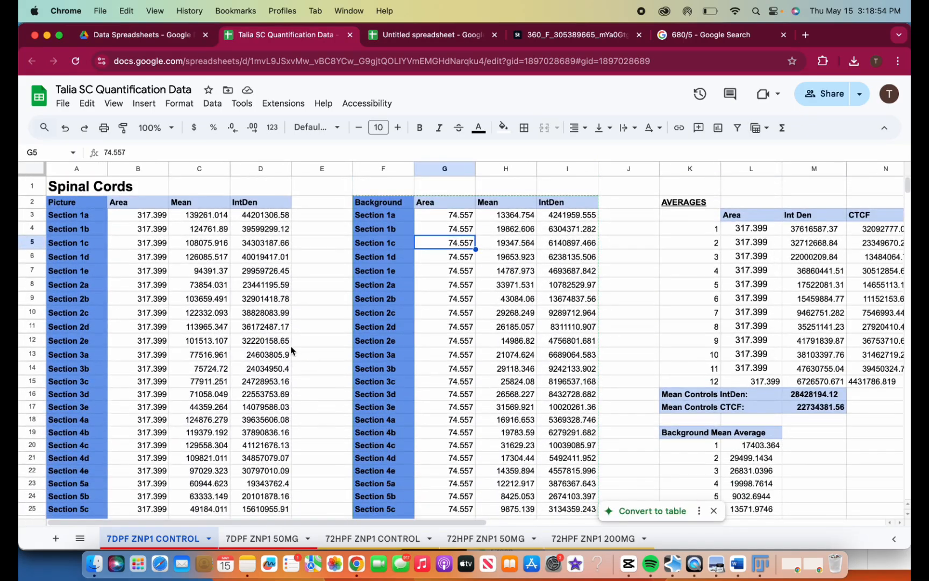
click(633, 395)
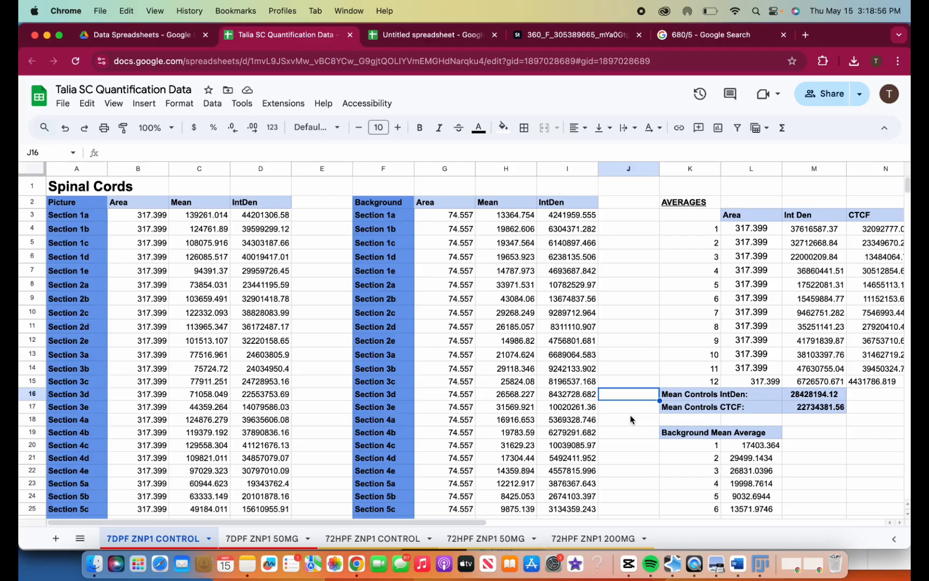
Step: Examine the averages table and the first CTCF formula in N4 of the 7DPF ZNP1 CONTROL sheet
scroll(634, 403, right, 2)
click(660, 403)
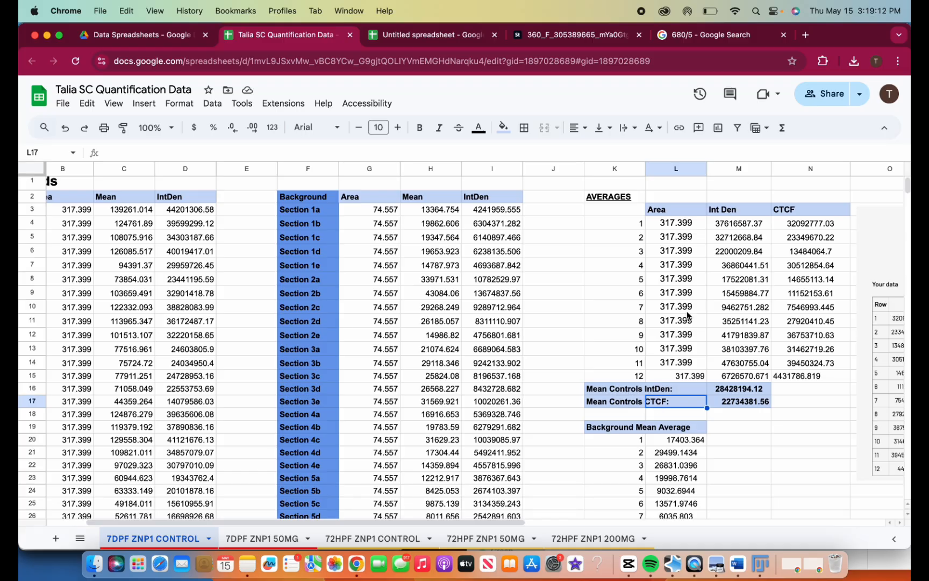
double_click(818, 227)
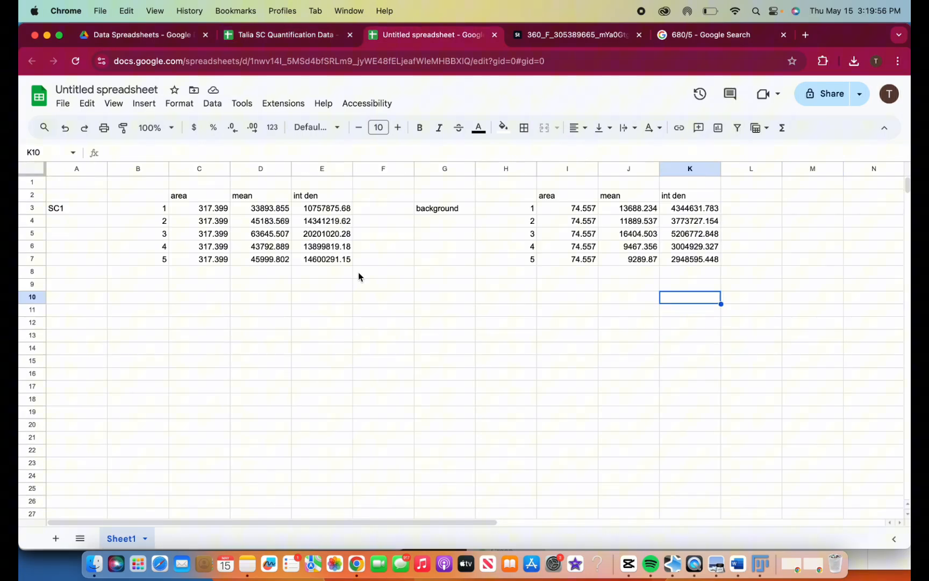
Step: In the untitled spreadsheet, average the spinal cord integrated densities in E9 with =AVERAGE(E3:E7)
click(294, 297)
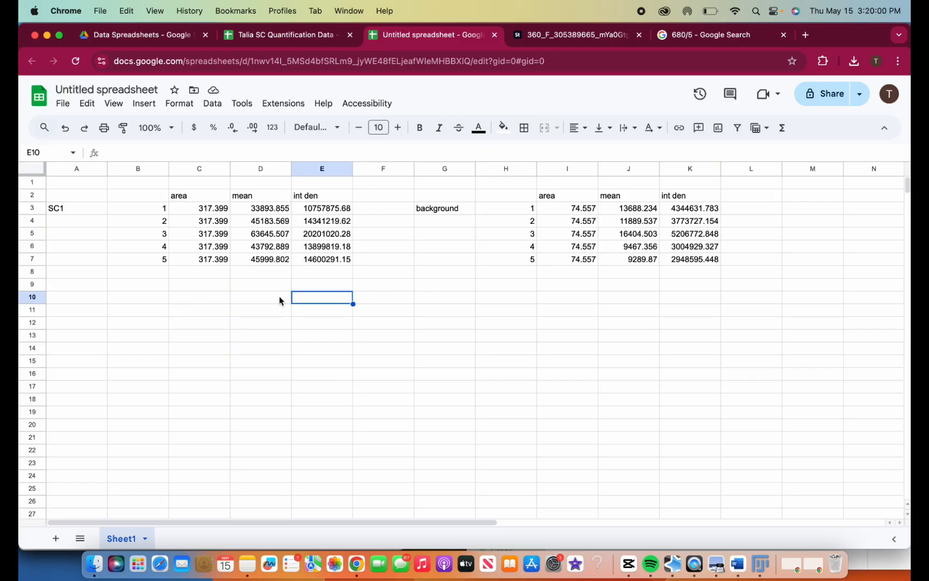
click(262, 290)
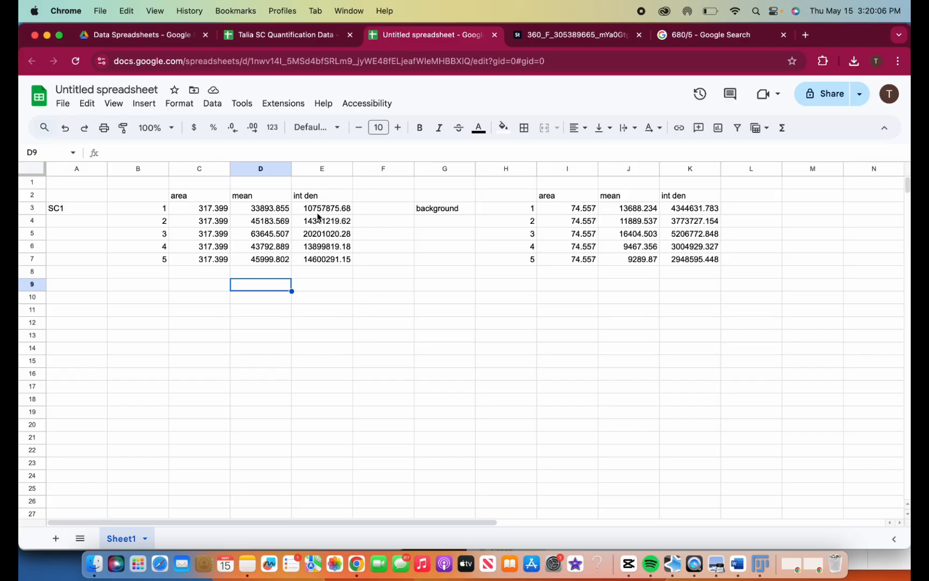
click(323, 285)
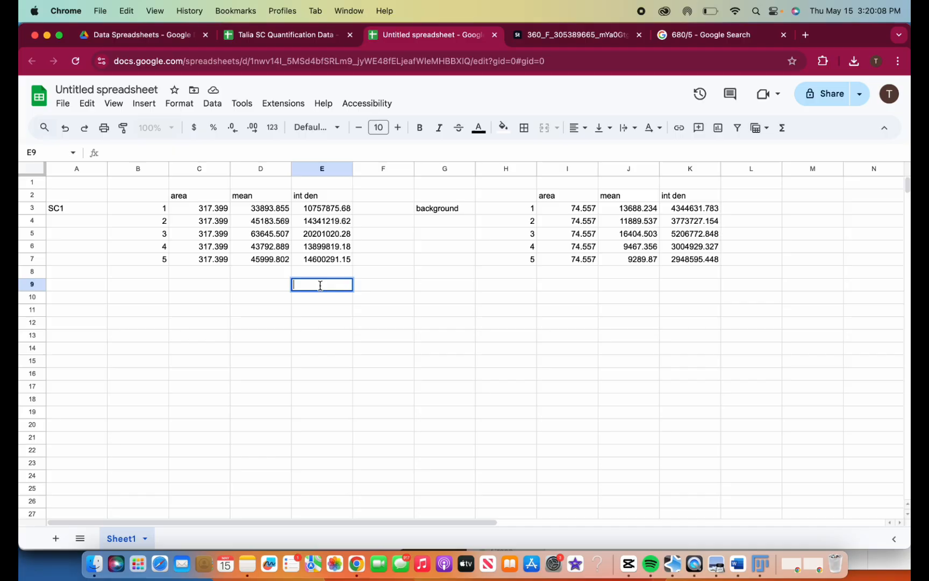
text(=aver)
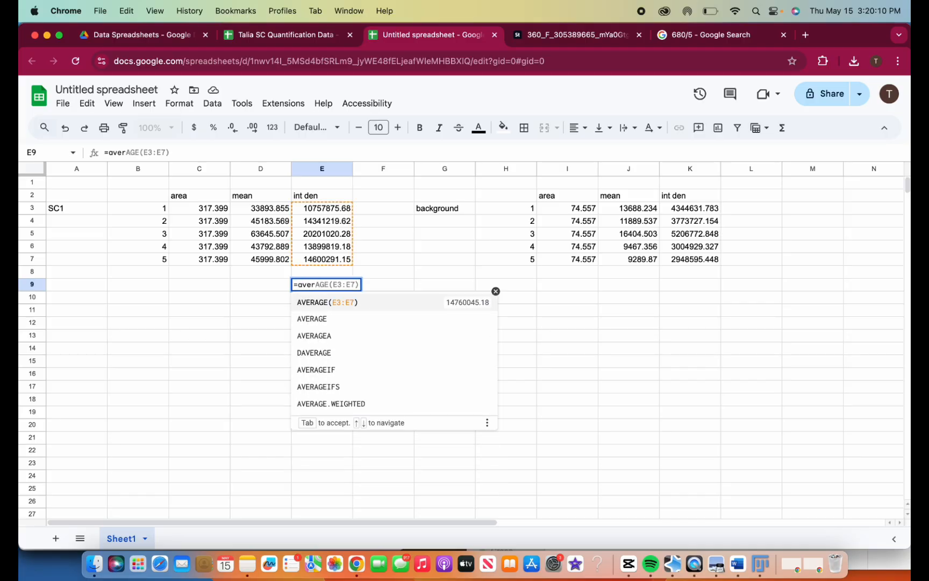
key(Tab)
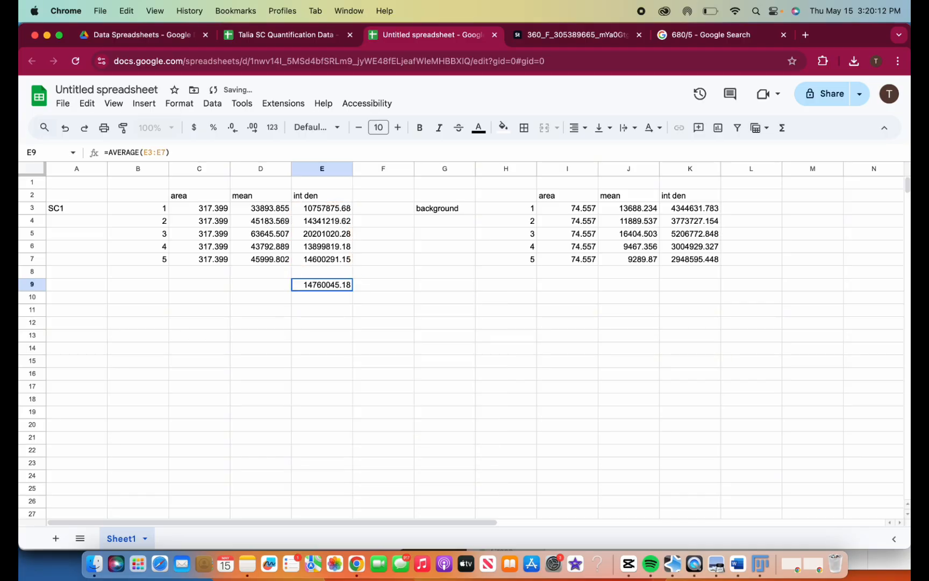
Step: Label the integrated density average by entering "average of int den" in C9
click(260, 285)
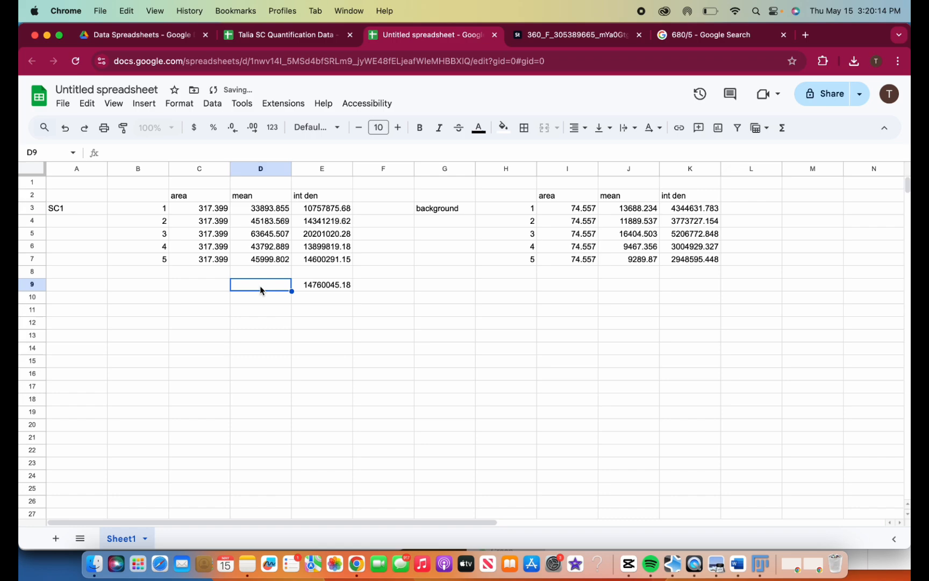
click(200, 296)
click(198, 288)
text(average of )
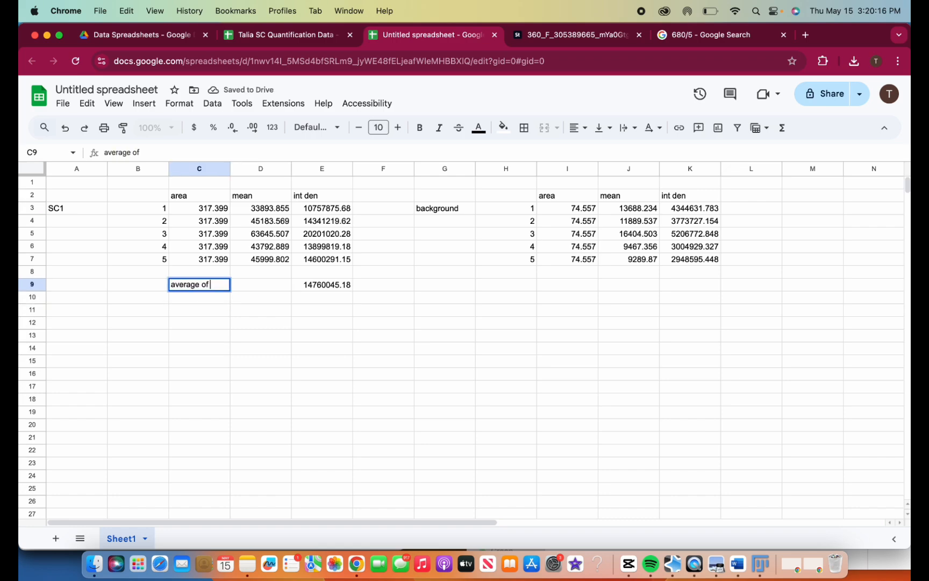
text(int den)
click(430, 323)
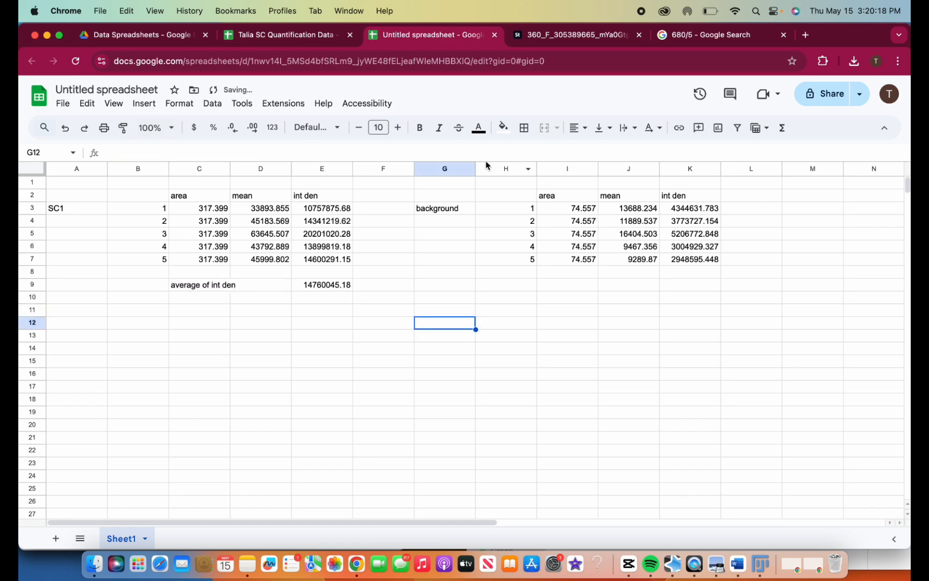
Step: Enter the label "average mean" in I9 below the background table
click(553, 285)
text(ave)
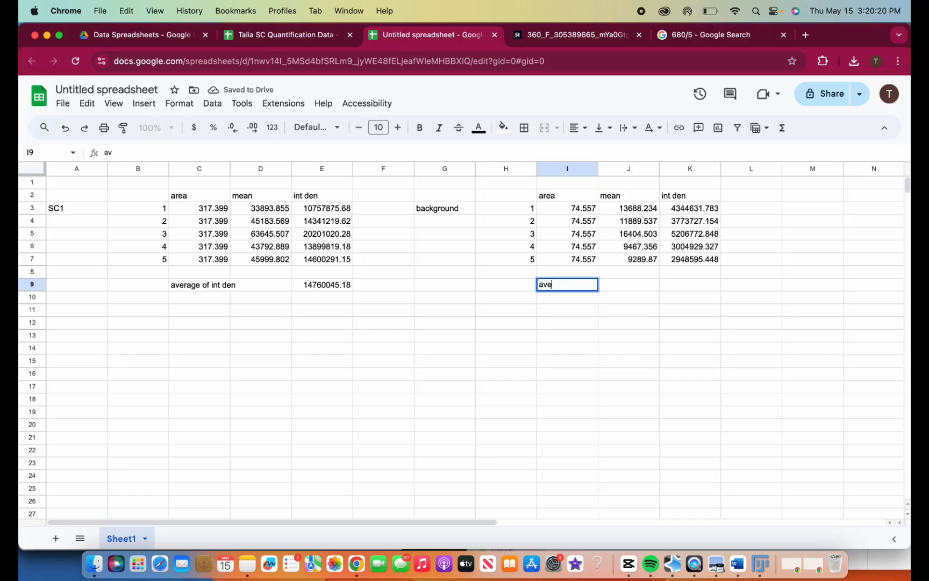
text(ra)
key(BackSpace)
text(rage mean)
click(675, 299)
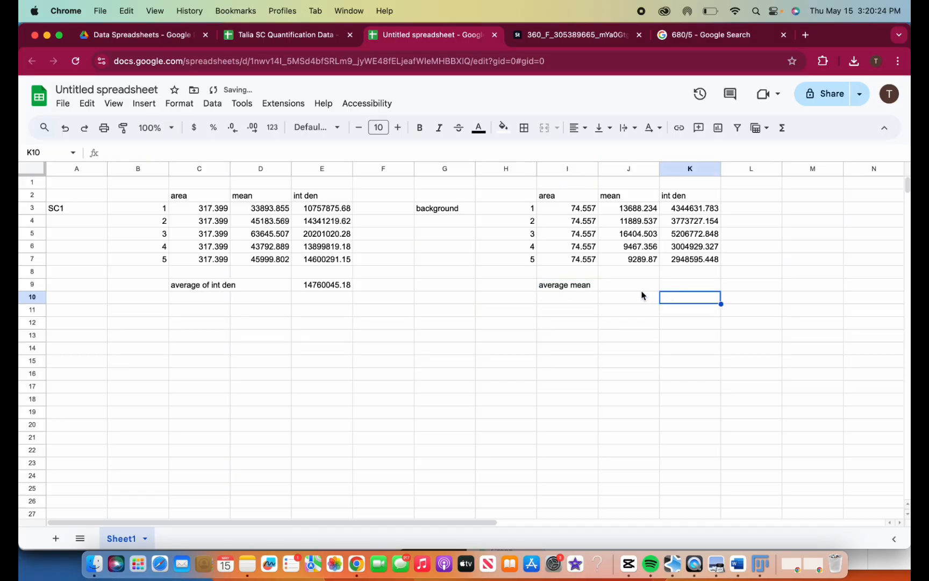
Step: Average the background means in J9 with =AVERAGE(J3:J7)
click(645, 285)
text(=aver)
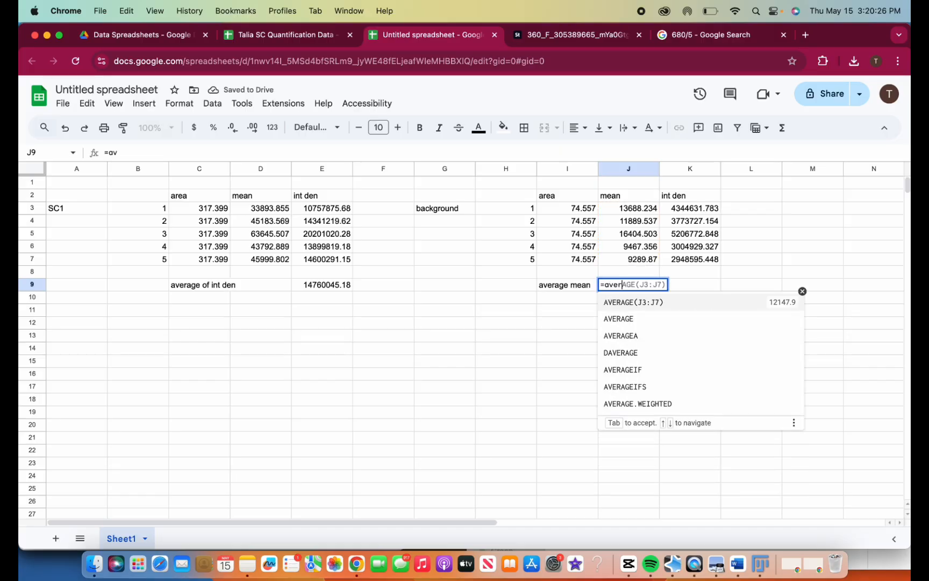
text(age)
click(641, 302)
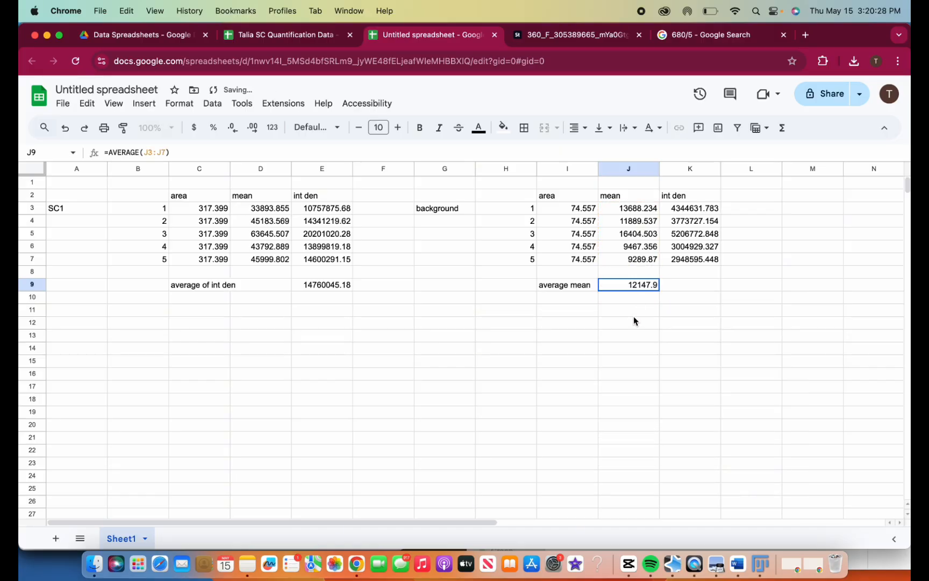
click(634, 320)
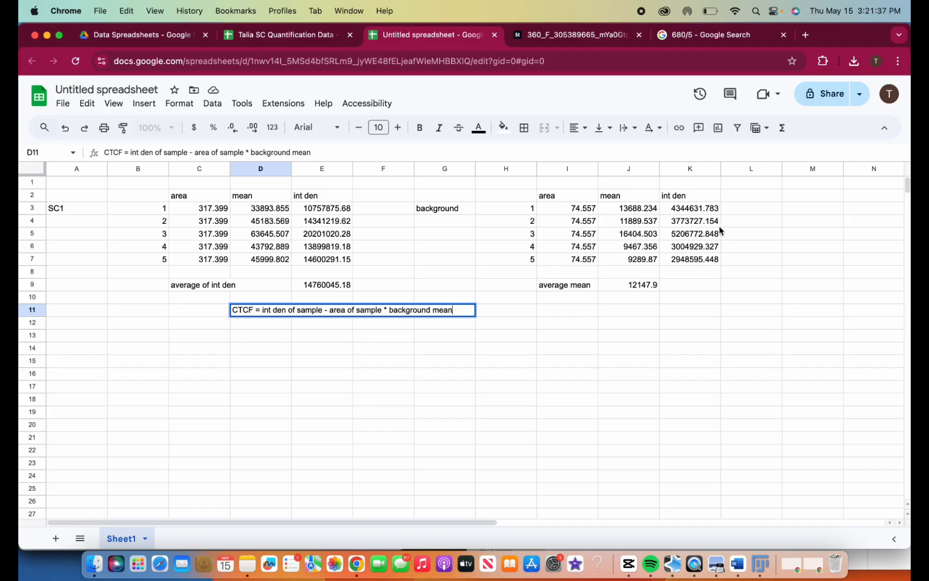
Step: Note "CTCF = int den of sample - area of sample * background mean" in D11 and calculate it in E13 as =E9-C7*J9
click(436, 376)
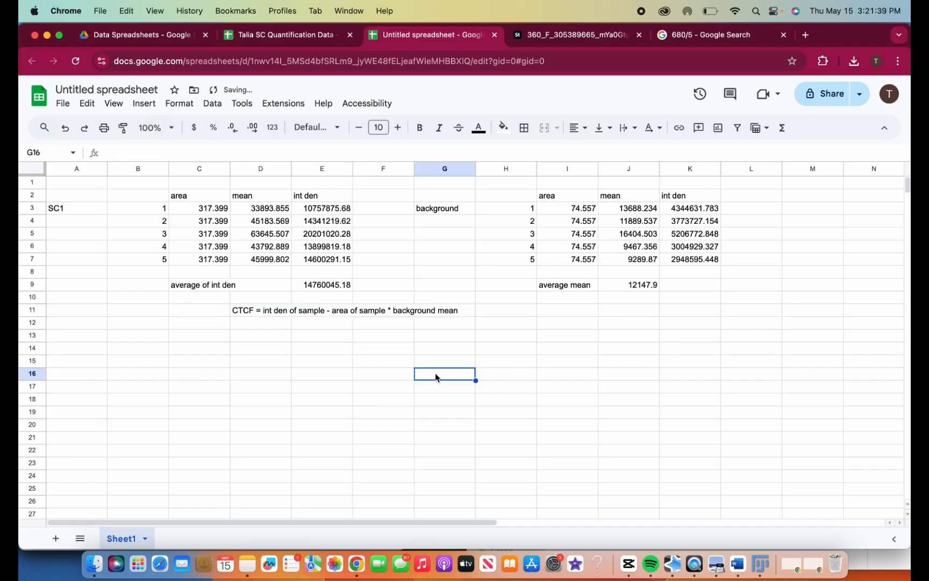
click(324, 339)
text(=)
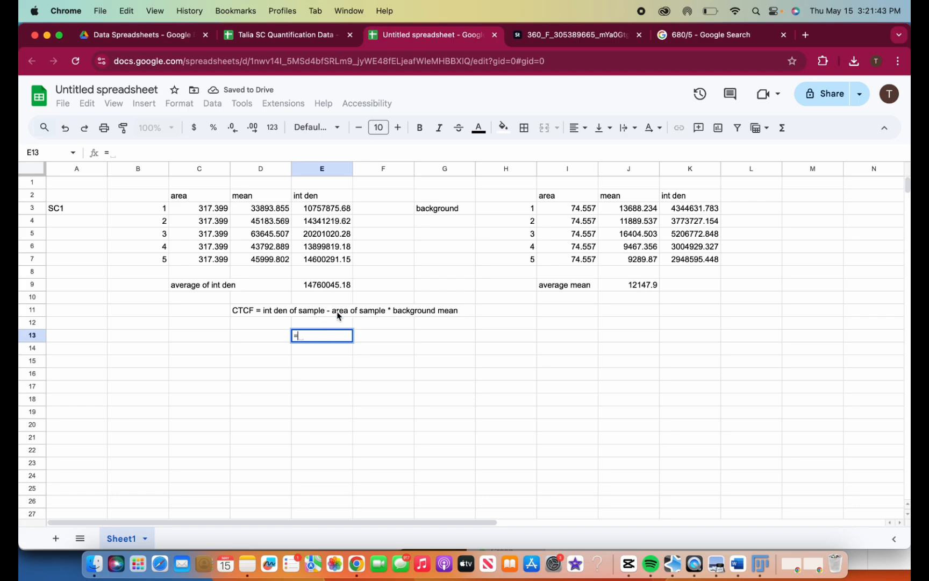
click(329, 286)
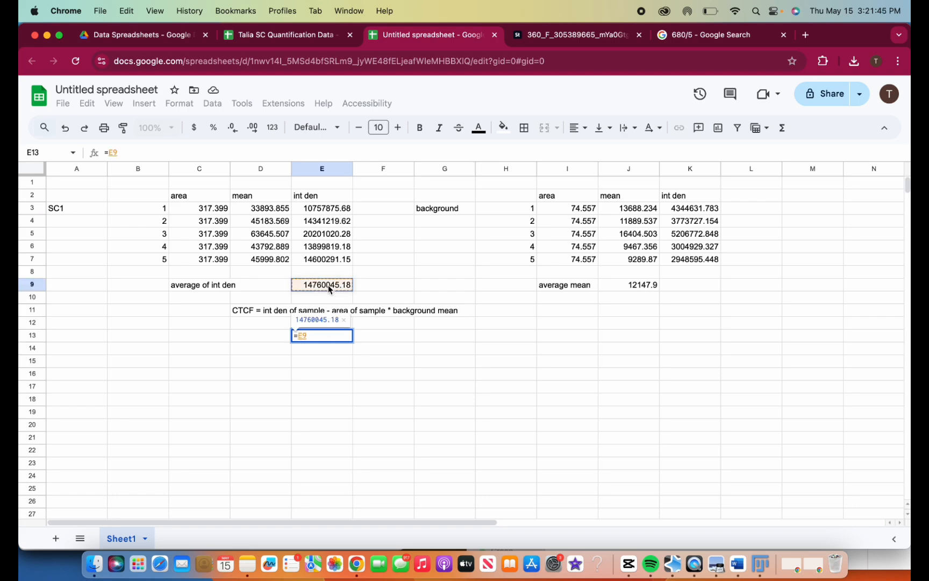
text(-)
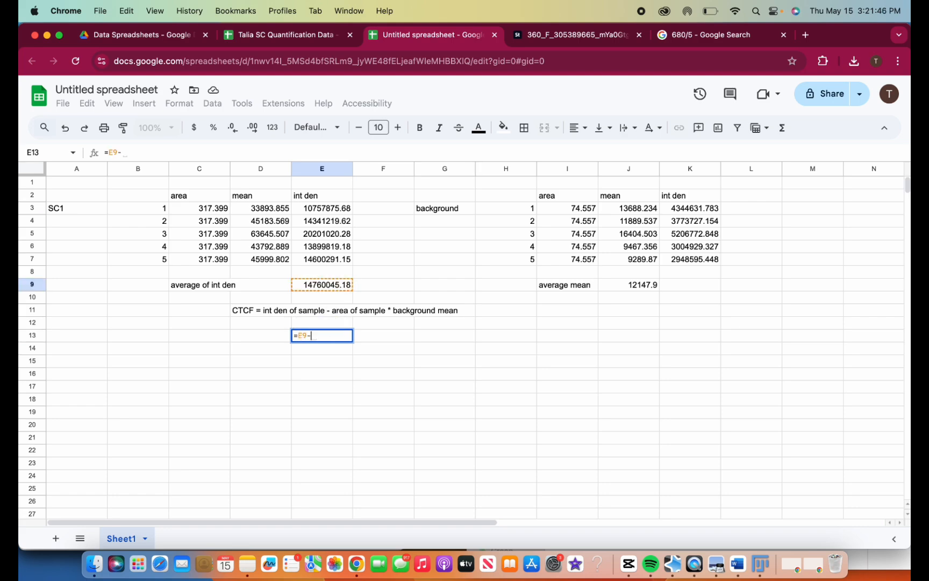
click(214, 259)
text(*)
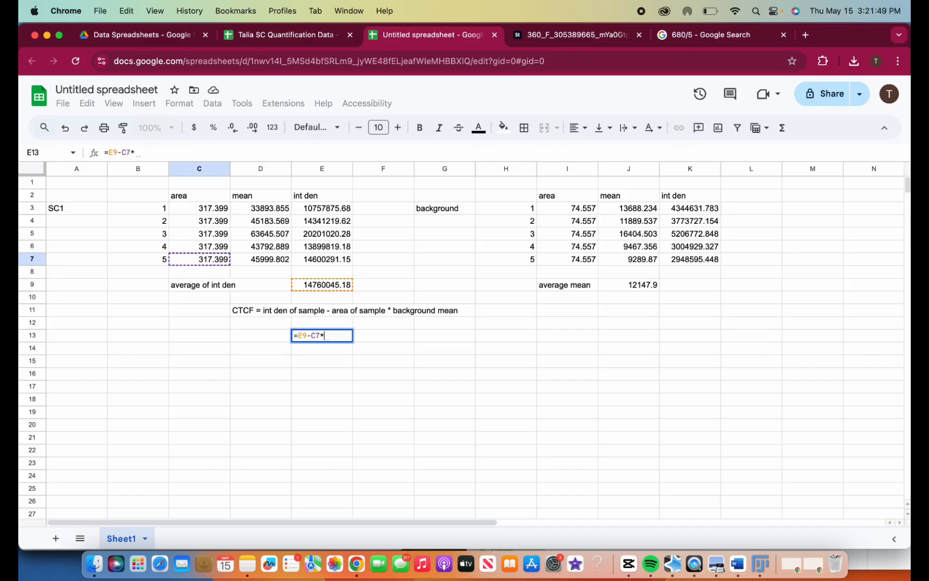
click(644, 284)
key(Return)
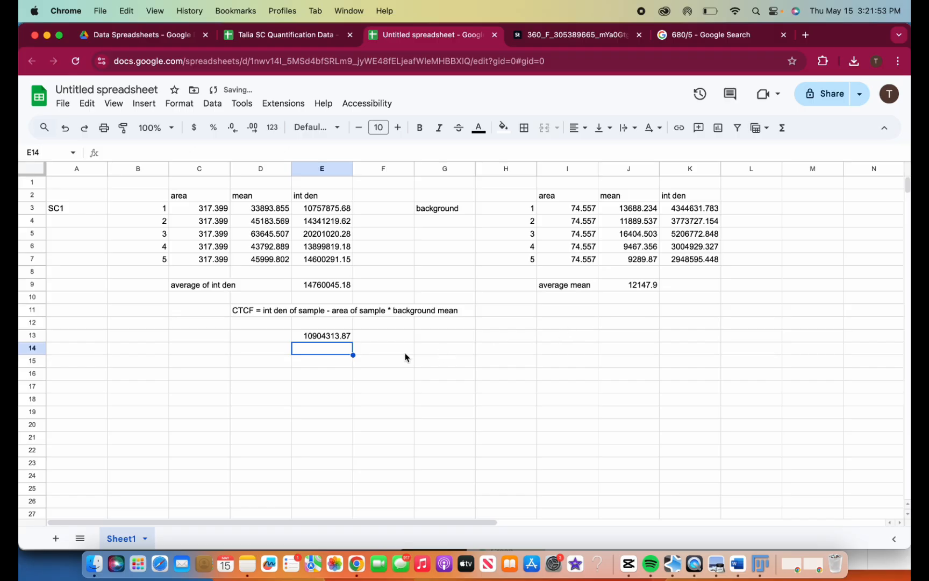
Step: Calculate CTCF a second way in E14 as =E9-K9, subtracting the background integrated density average cell
text(=)
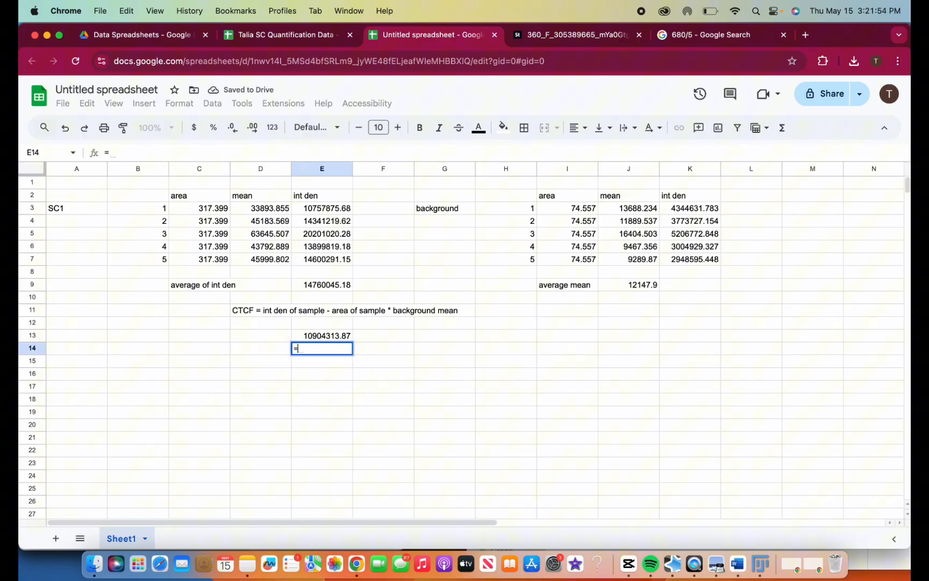
click(325, 285)
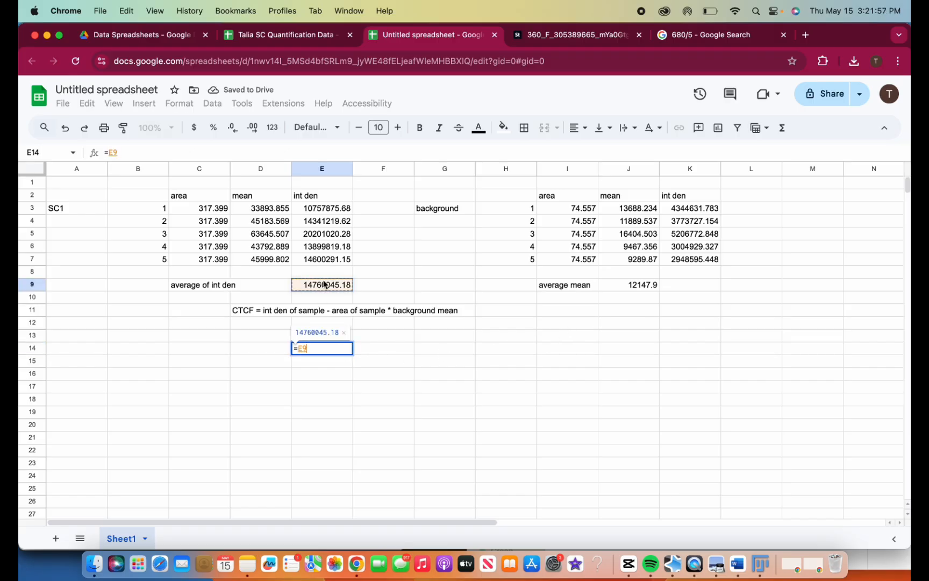
text(-)
click(710, 285)
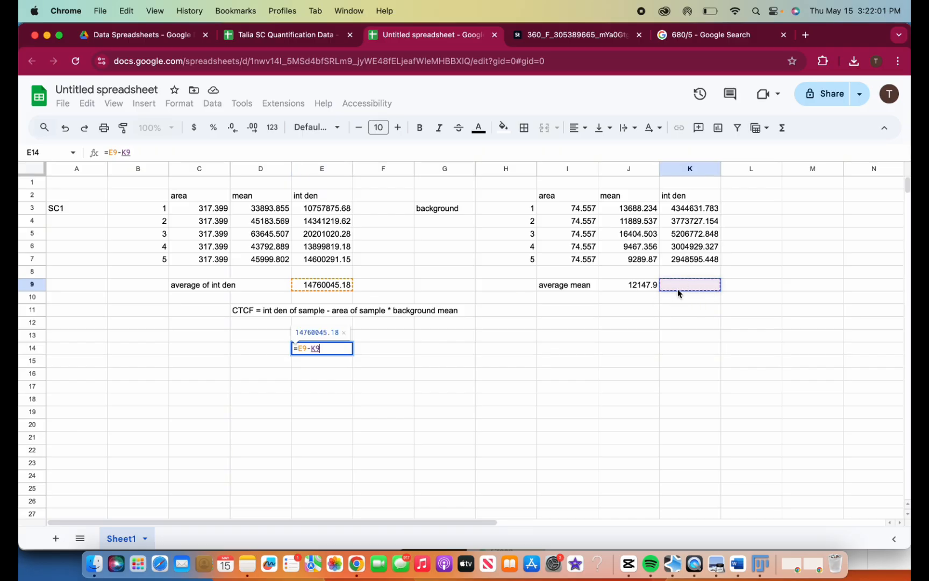
key(Return)
Step: Average the background integrated densities in K9 with =AVERAGE(K3:K7)
click(687, 284)
text(=average)
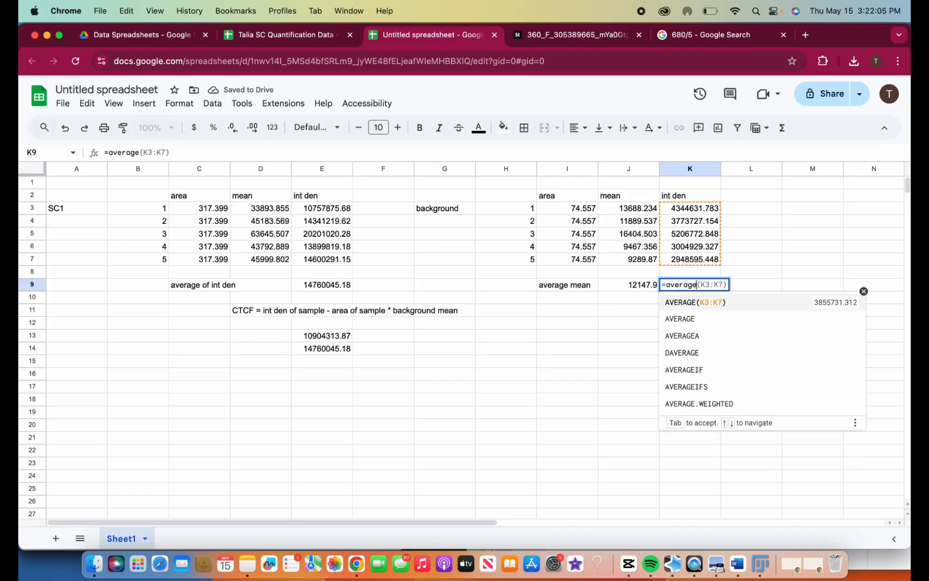
key(Tab)
Step: Compare the two CTCF results in E13 and E14
click(332, 338)
key(shift+Down)
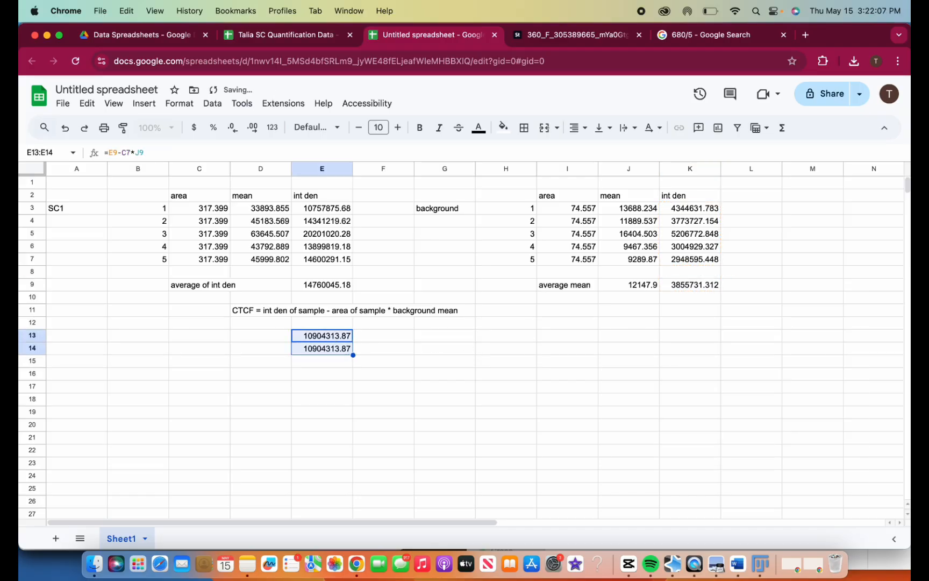
key(shift+Up)
key(shift+Down)
key(shift+Up)
click(307, 374)
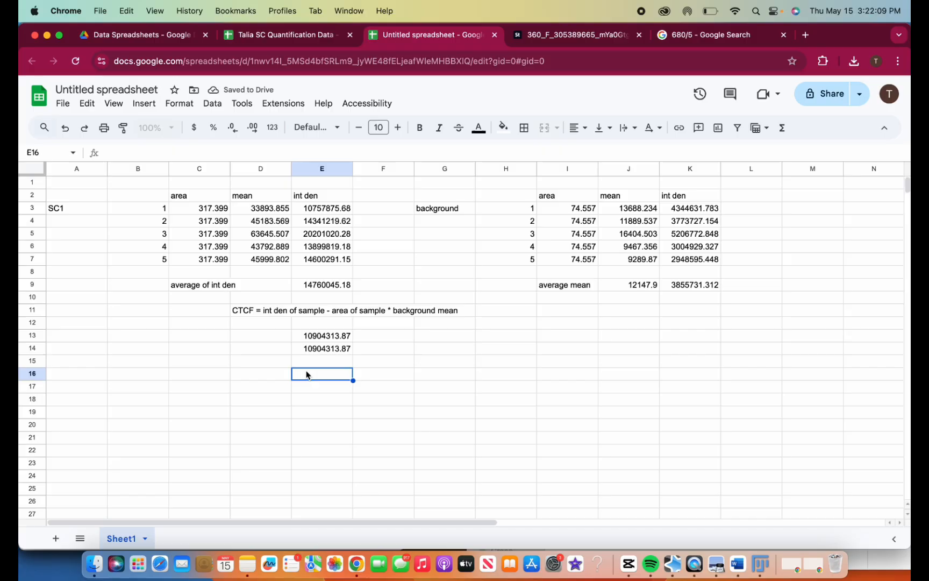
Step: Return to Talia SC Quantification Data and review the CTCF formula in N4 and the Section 1a to 1e rows
click(285, 34)
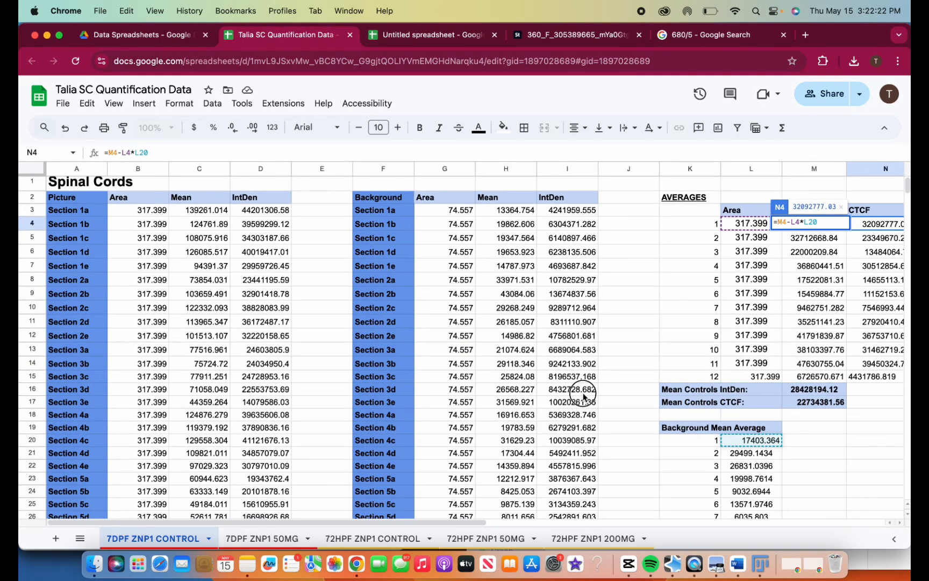
click(587, 390)
scroll(584, 388, down, 2)
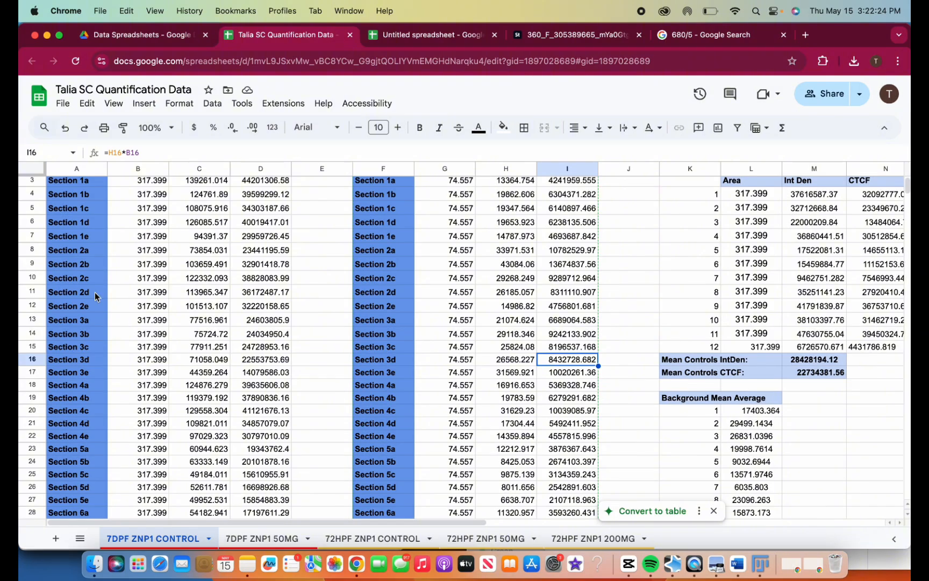
scroll(94, 292, down, 10)
scroll(95, 292, up, 10)
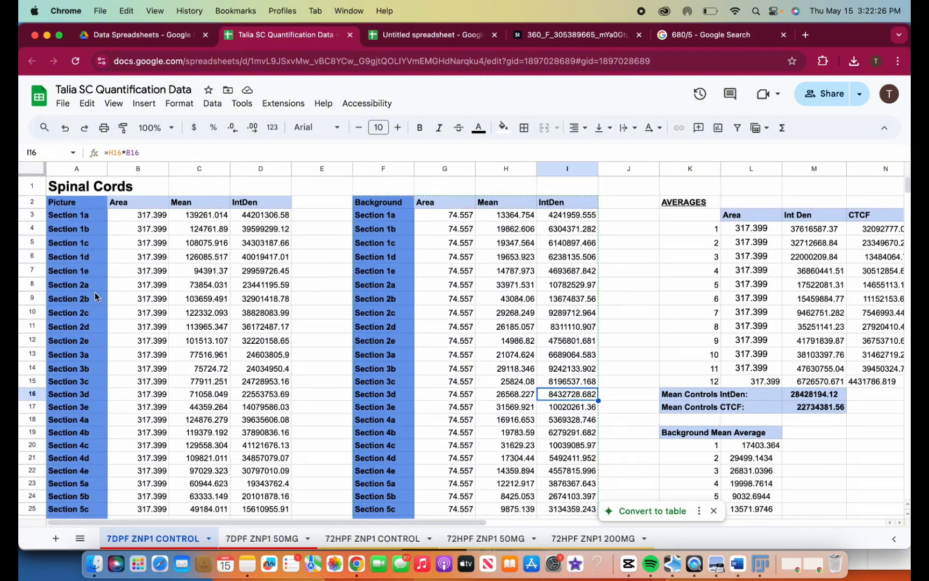
click(79, 215)
key(shift+Down)
key(shift+Down)
key(shift+Down)
key(shift+Down)
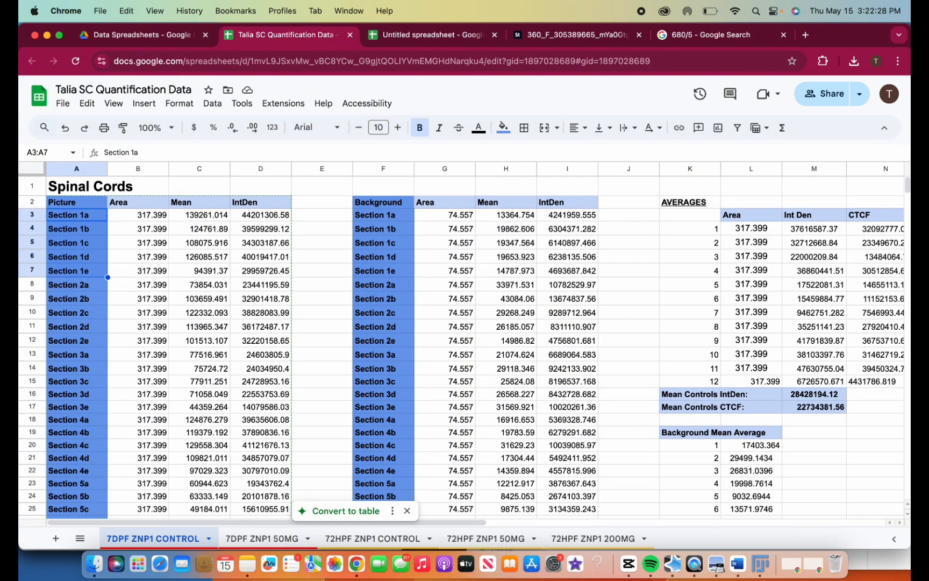
click(160, 247)
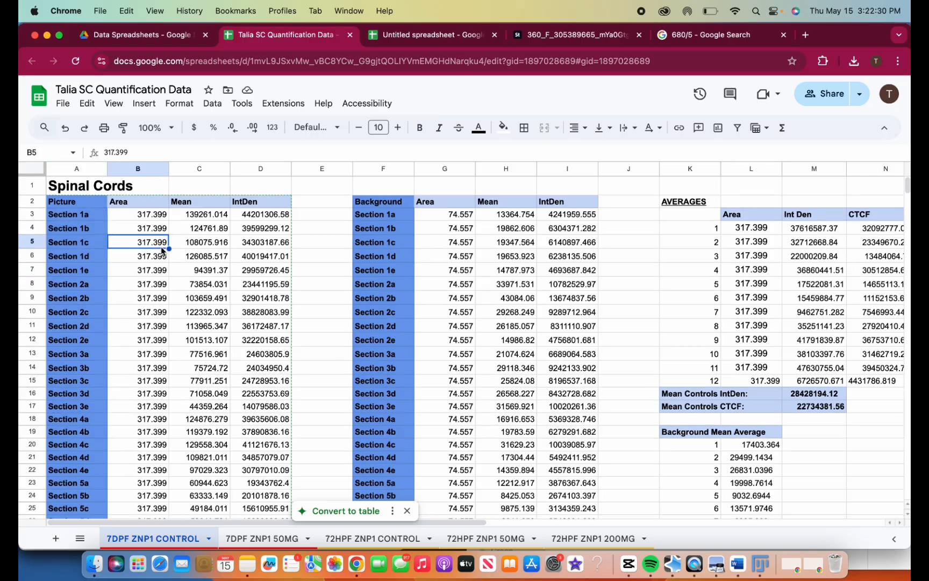
Step: Examine the CTCF column of the averages table and the outlier test results beside it
scroll(215, 269, down, 5)
scroll(215, 269, up, 5)
scroll(242, 280, right, 8)
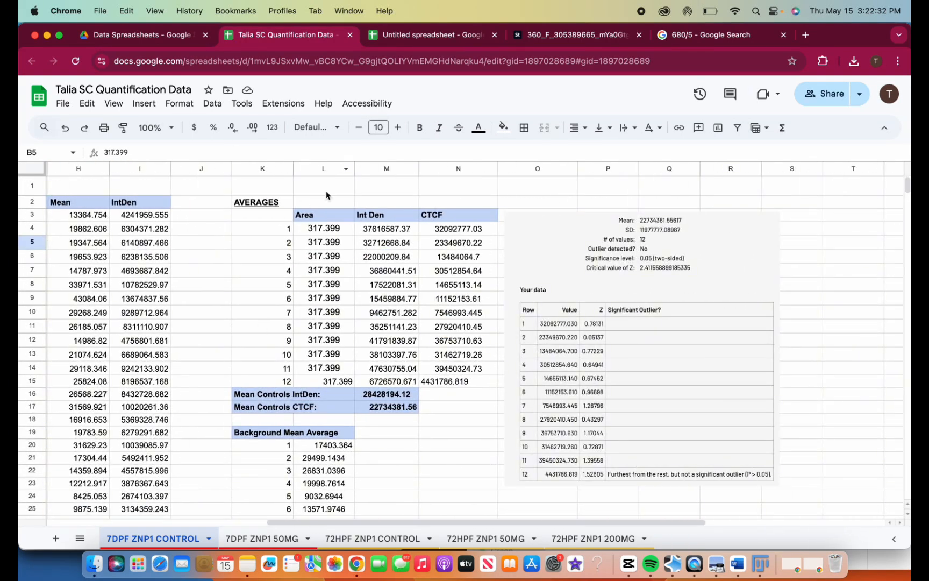
scroll(422, 469, down, 2)
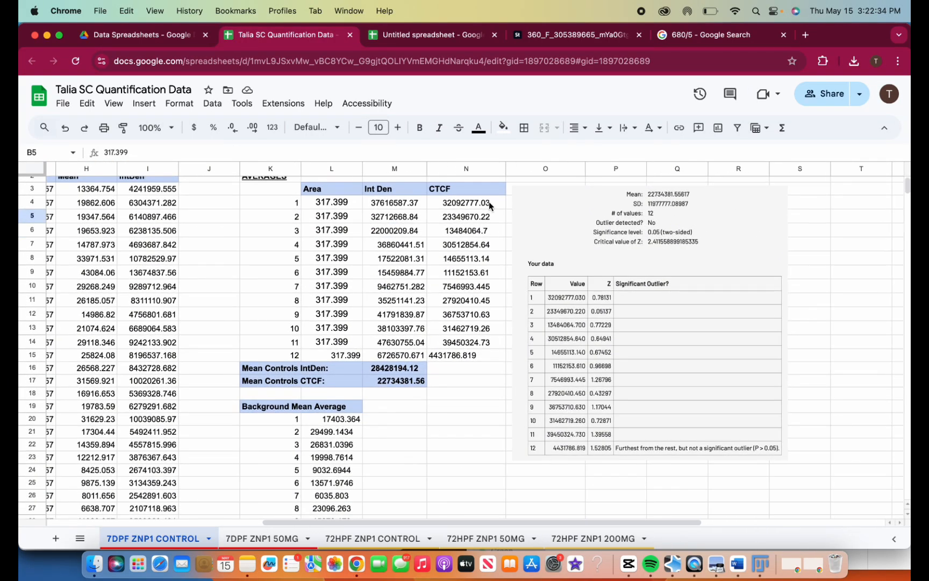
scroll(478, 296, up, 2)
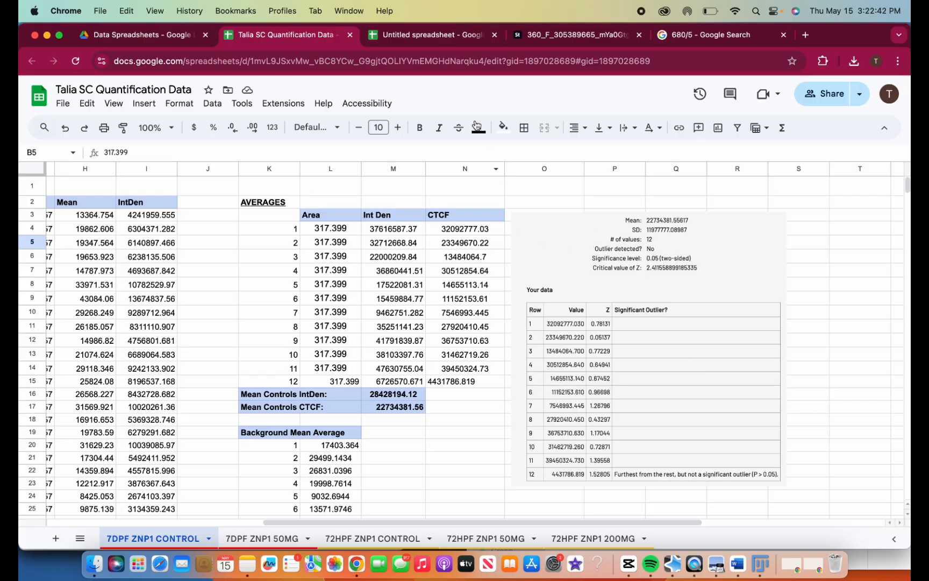
Step: Switch to Finder, open the PT 2_ PUNCTA folder in Ionic Liquids Quant and examine the background and puncta placement in Demo.jpg
click(415, 36)
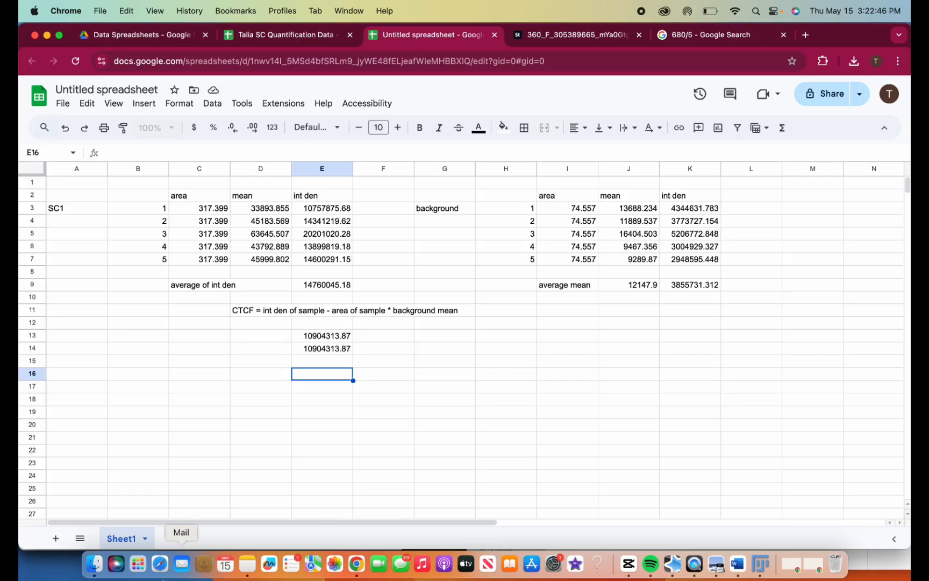
click(95, 564)
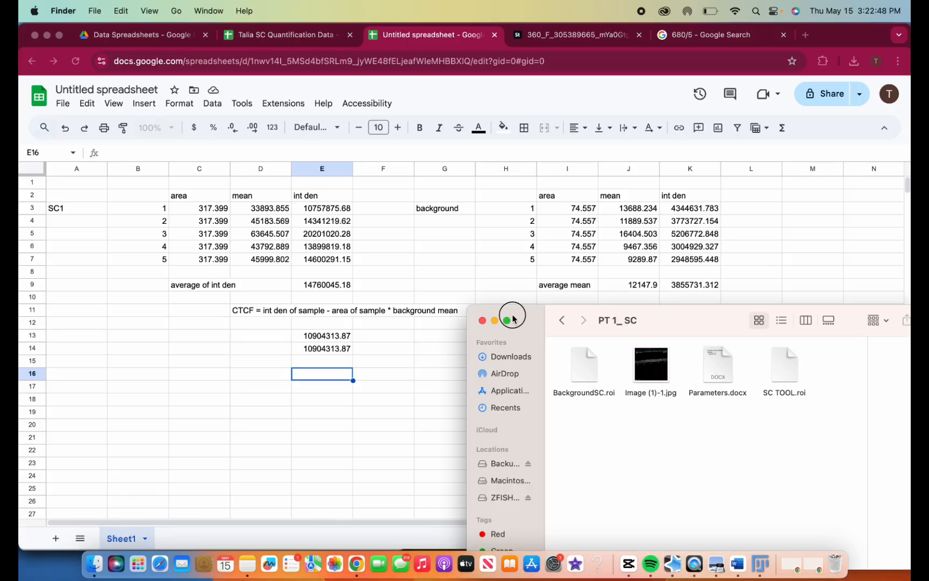
drag(512, 319, 475, 293)
click(521, 300)
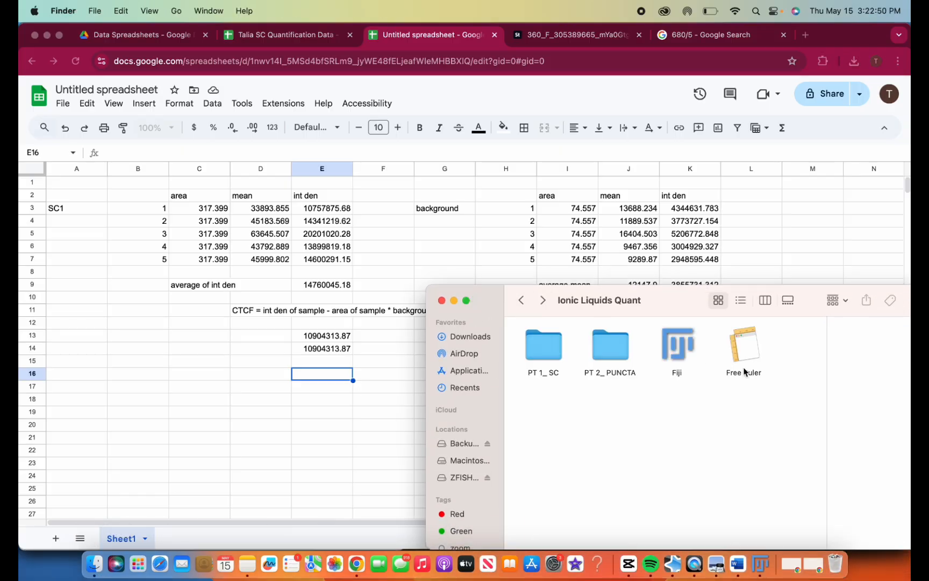
double_click(603, 344)
double_click(618, 350)
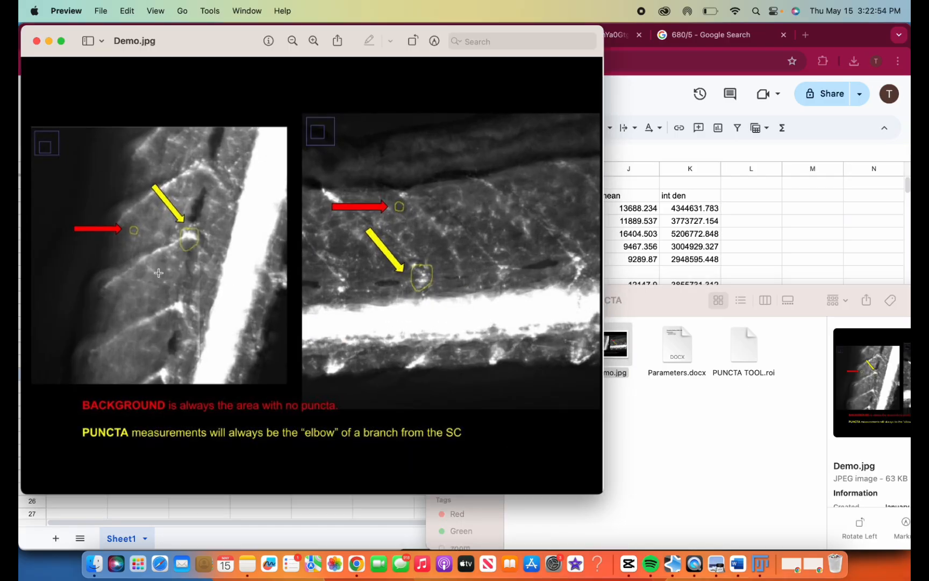
click(36, 41)
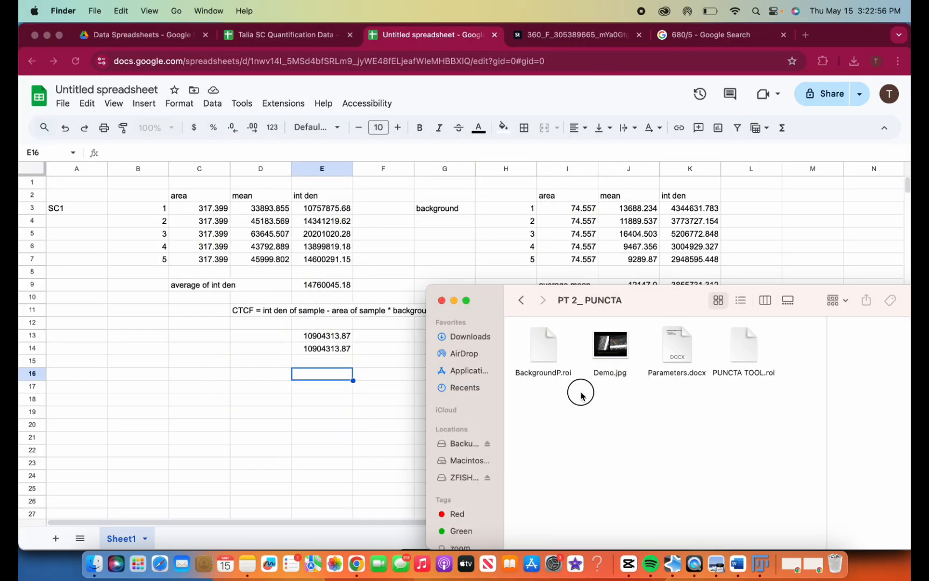
Step: Open Parameters.docx from the PT 2_ PUNCTA folder
click(660, 348)
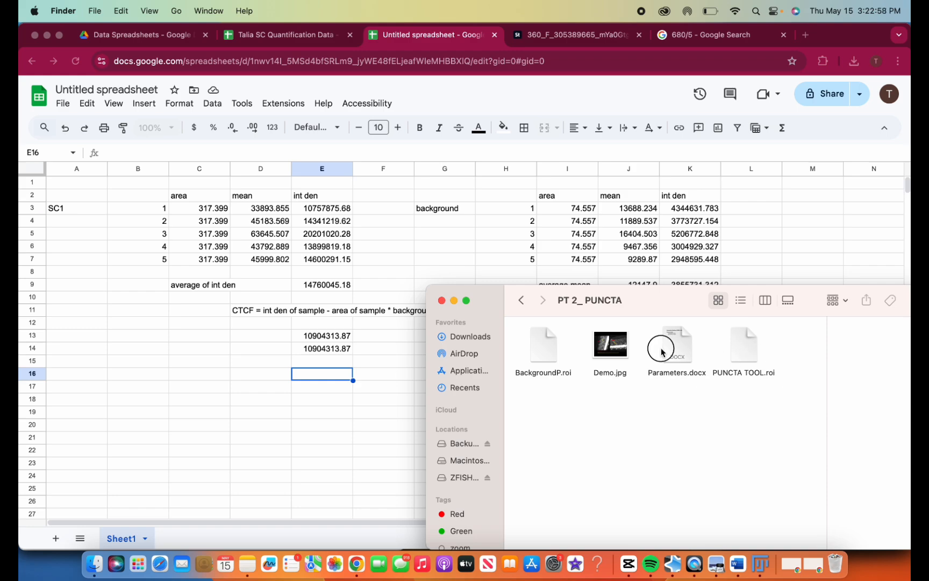